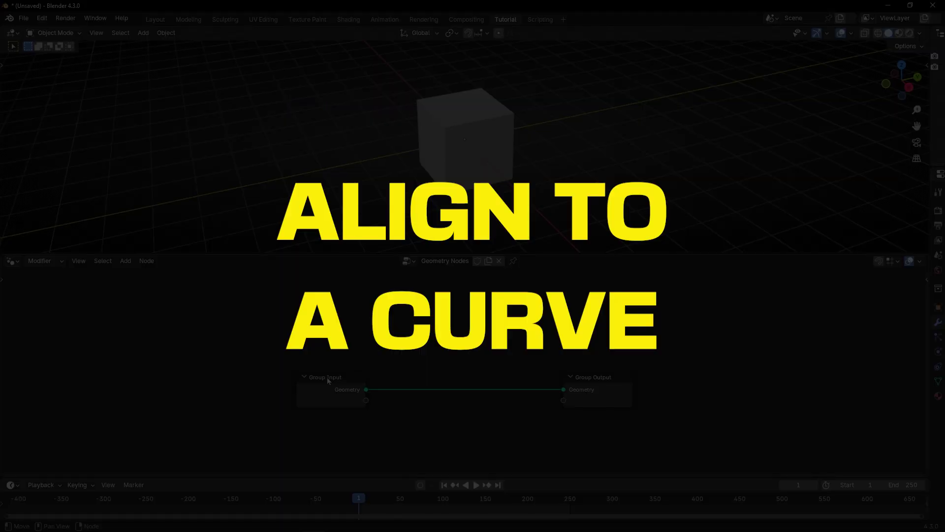
- Replace the Group Input node with a Points node and connect its output to the Group Output
key("x")
key("shift+a")
type("point")
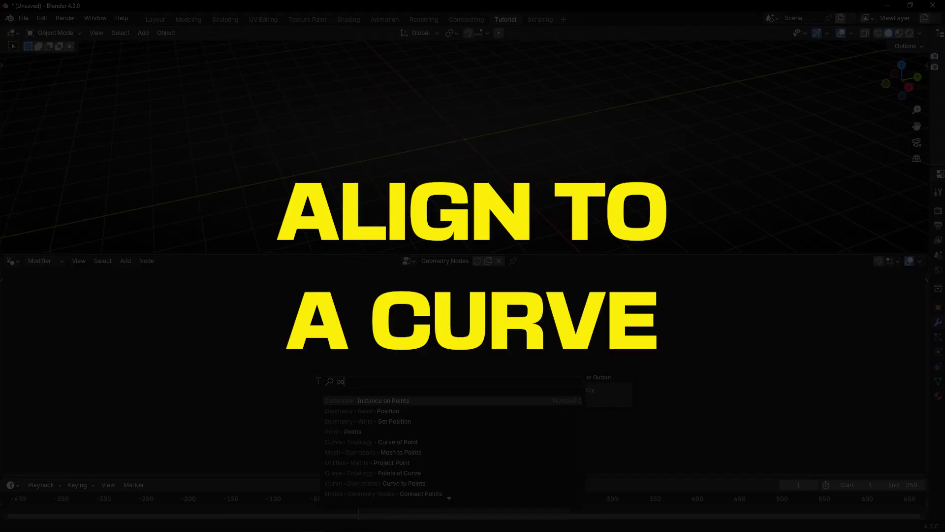
key("Return")
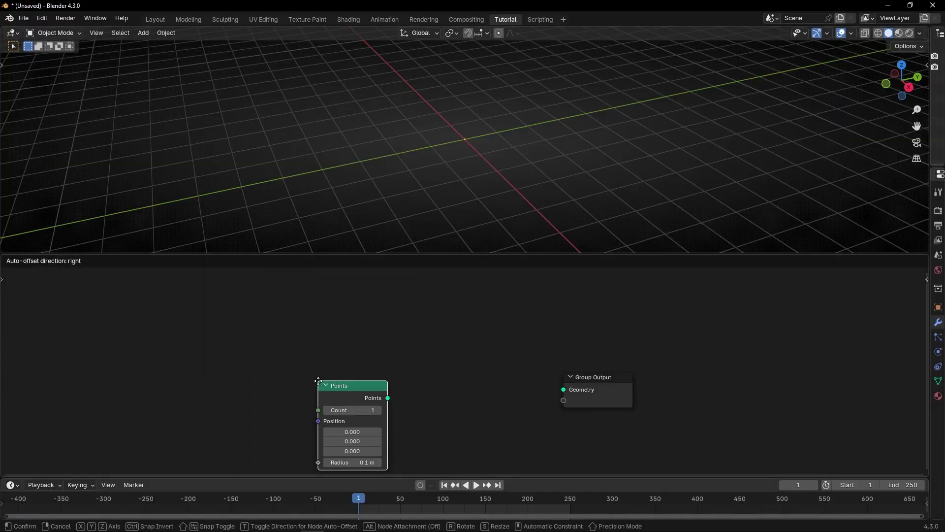
left_click(294, 317)
right_click_drag(322, 338, 574, 394, "alt")
left_click_drag(594, 387, 592, 351)
- Insert an Instance on Points node between the Points node and the Group Output
scroll(489, 323, "up", 3)
scroll(477, 323, "up", 1)
key("shift+a")
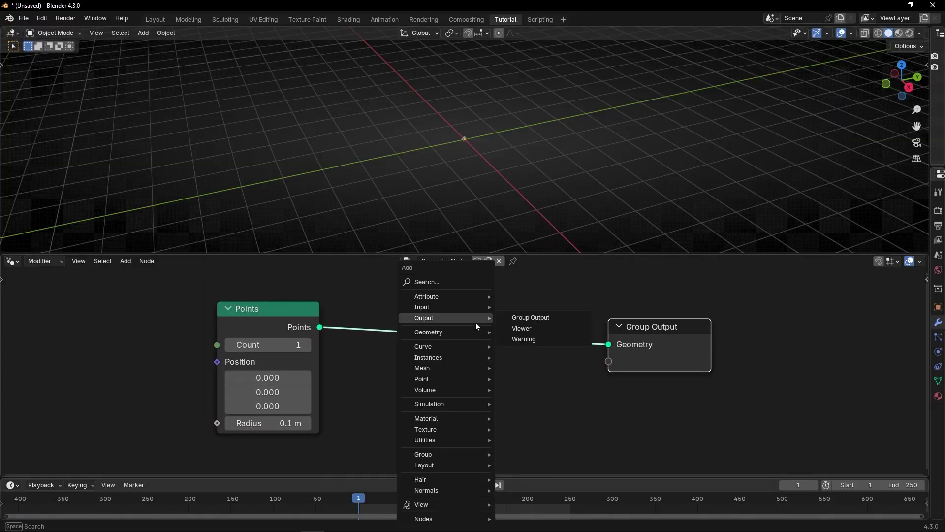
type("ins")
key("Return")
left_click(476, 322)
- Add a Cone mesh node feeding the Instance input of Instance on Points
middle_click_drag(384, 376, 416, 323)
left_click_drag(508, 345, 457, 355)
type("cone")
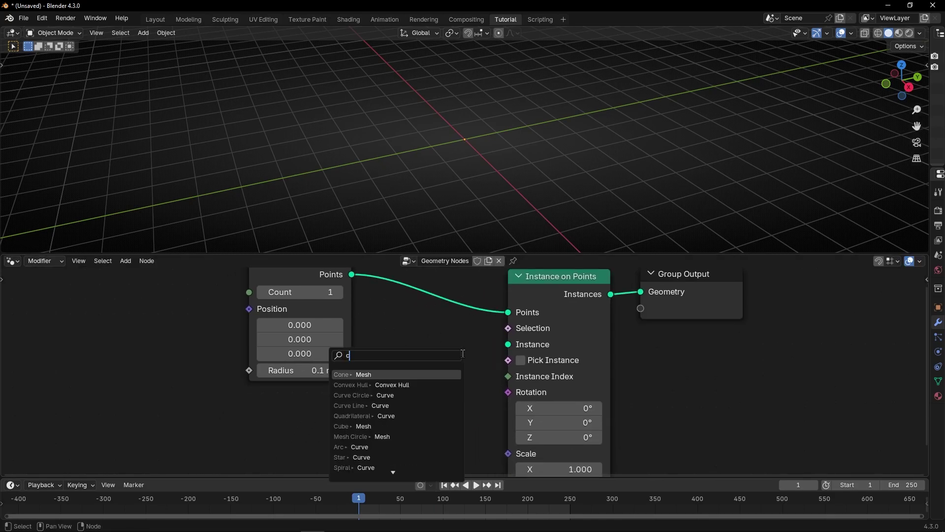
key("Return")
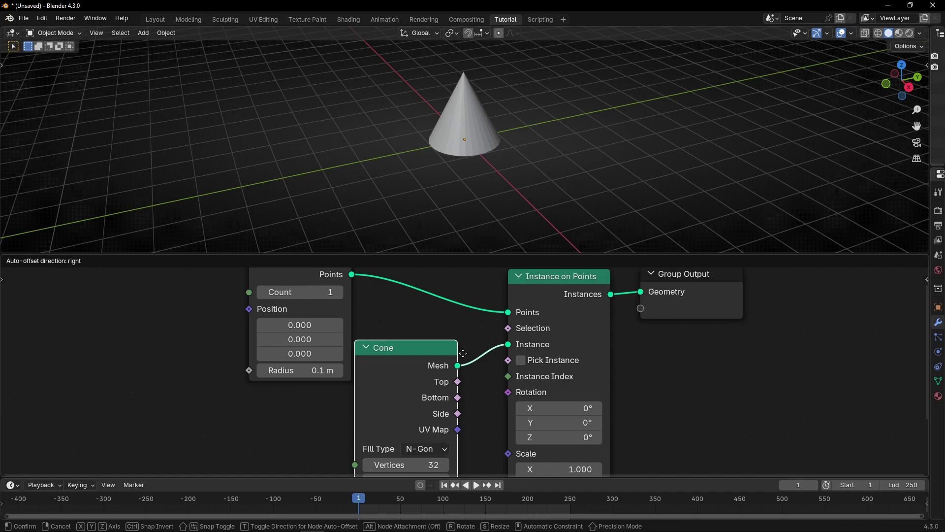
left_click(487, 340)
- Set the Cone's bottom radius to 0.04 m and its depth to 0.25 m
middle_click_drag(353, 418, 355, 341)
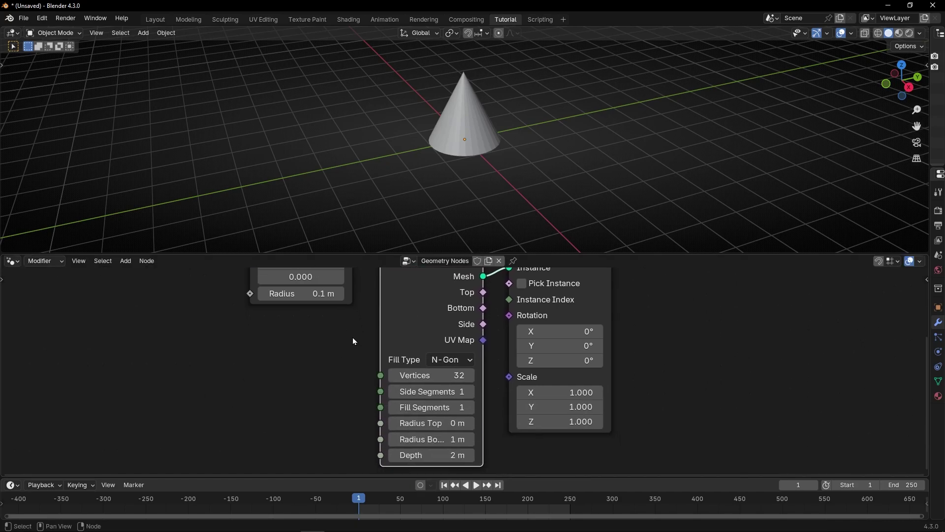
mouse_move(429, 439)
left_mouse_down()
mouse_move(429, 455)
mouse_move(378, 455)
mouse_move(416, 455)
mouse_move(437, 438)
left_mouse_up()
left_click(357, 452)
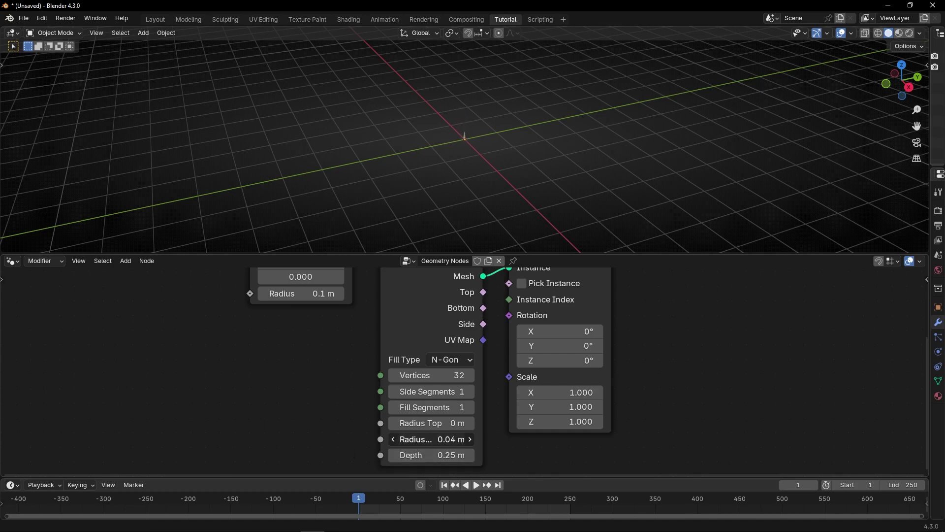
scroll(463, 141, "up", 10)
middle_click_drag(442, 160, 531, 167)
scroll(398, 300, "down", 2)
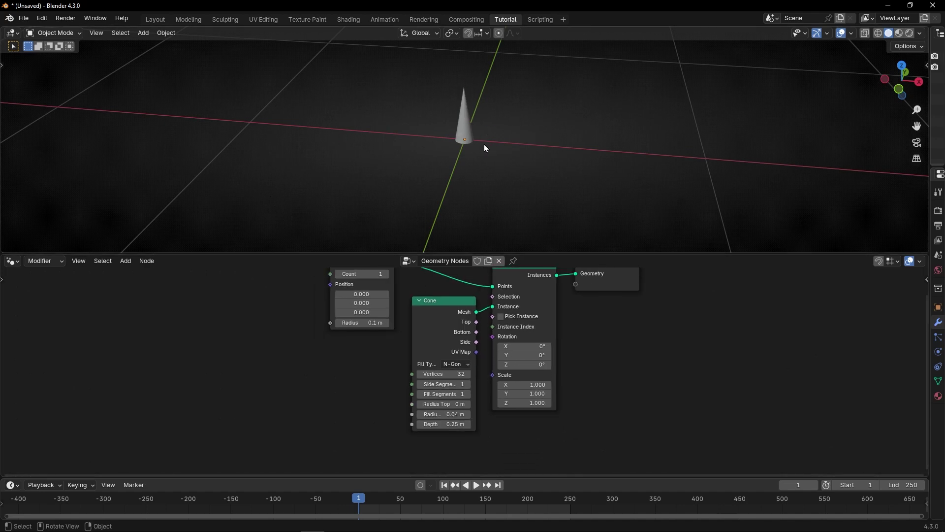
- Move the Group Output away from the other nodes and insert a Join Geometry node before it
middle_click_drag(443, 325, 443, 341)
key("ctrl+space")
middle_click_drag(370, 340, 389, 273)
left_click_drag(655, 116, 802, 379)
key("shift+a")
mouse_move(705, 360)
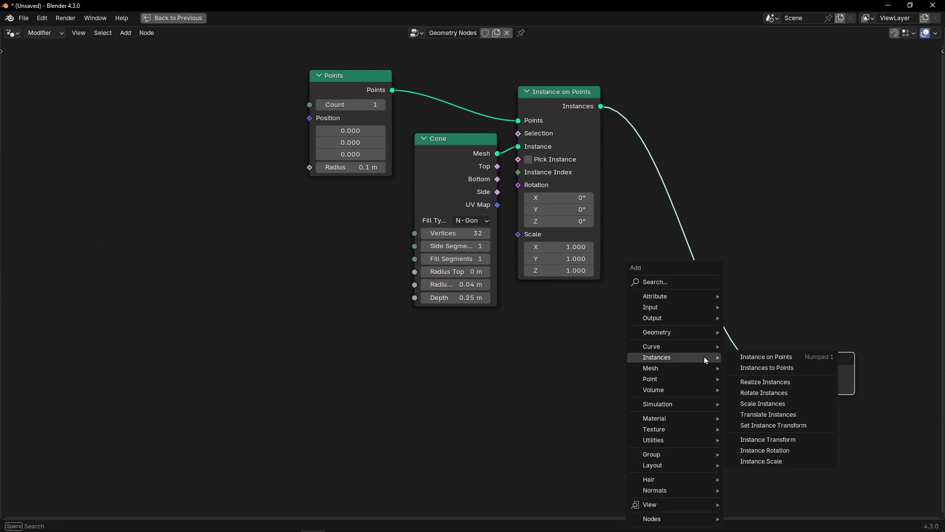
type("join")
key("Return")
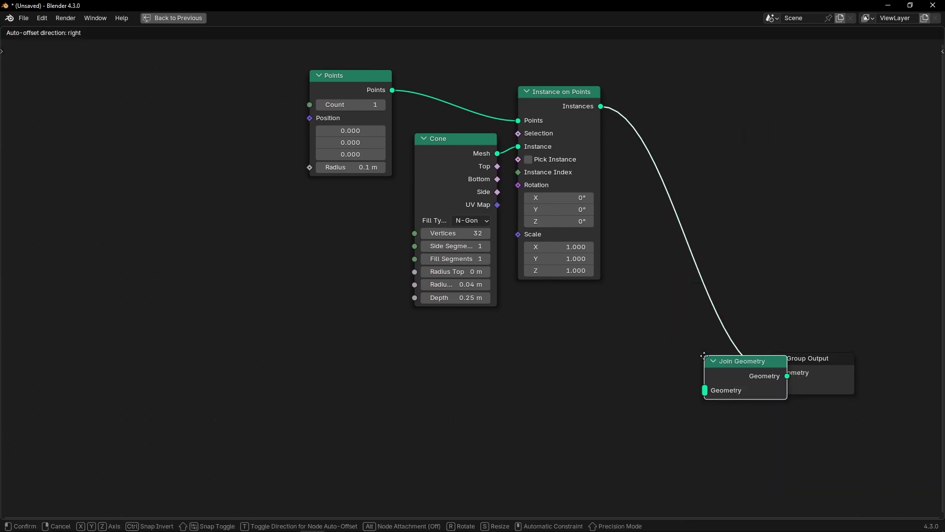
left_click(698, 317)
- Add a Bézier Segment node and connect its curve to the Join Geometry node
key("shift+a")
type("bezi")
key("Return")
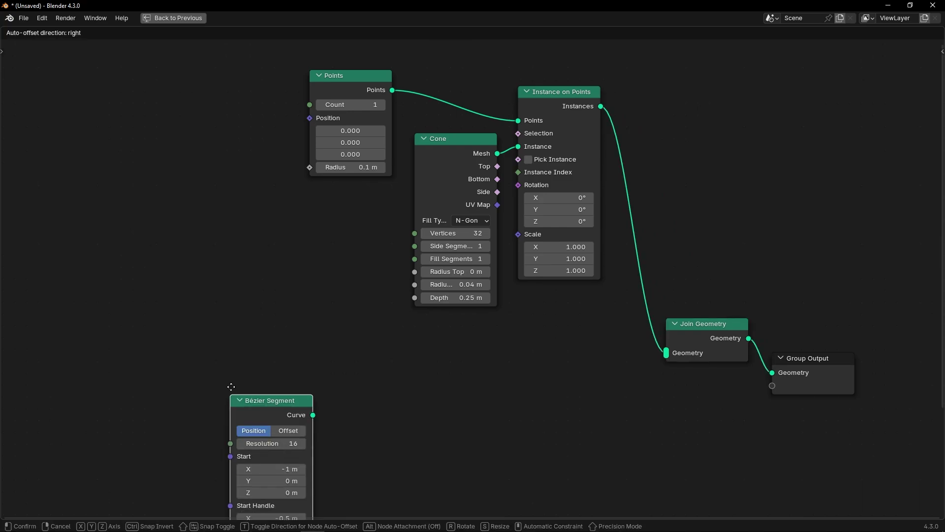
left_click(231, 406)
left_click_drag(314, 390, 655, 366)
- Set the Bézier Segment's resolution to 35 and its start handle Y to 1.62 m
key("ctrl+space")
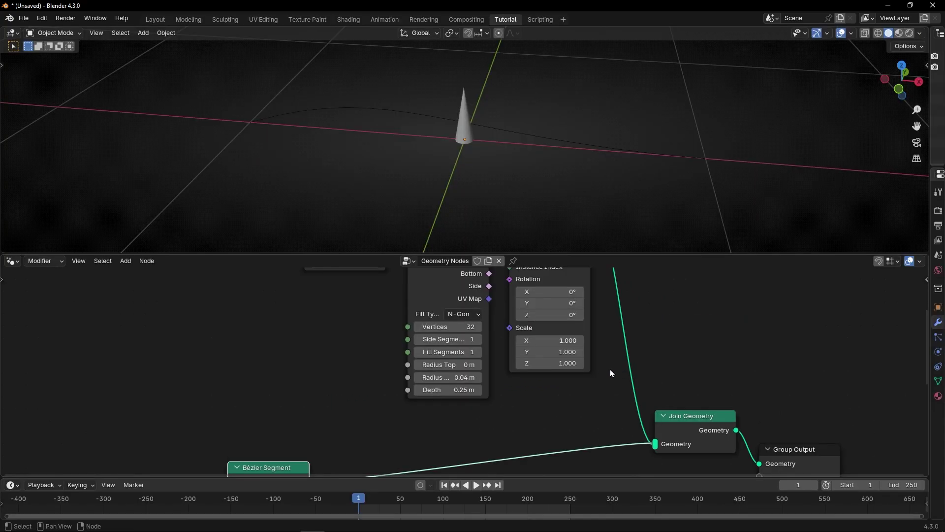
middle_click_drag(478, 174, 476, 206)
middle_click_drag(340, 381, 381, 311)
left_click_drag(310, 397, 317, 336)
left_click_drag(315, 378, 335, 378)
scroll(315, 378, "down", 3)
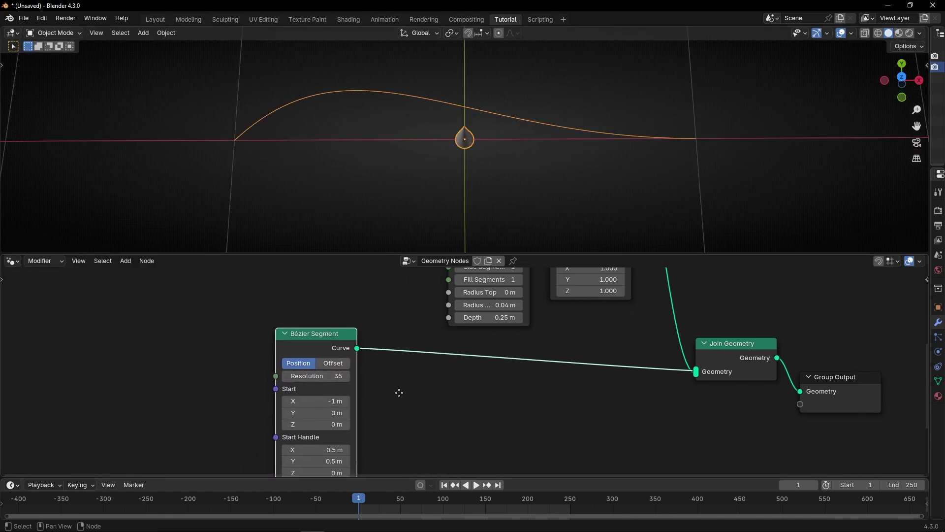
left_click_drag(318, 422, 373, 422)
middle_click_drag(440, 189, 442, 54, "shift")
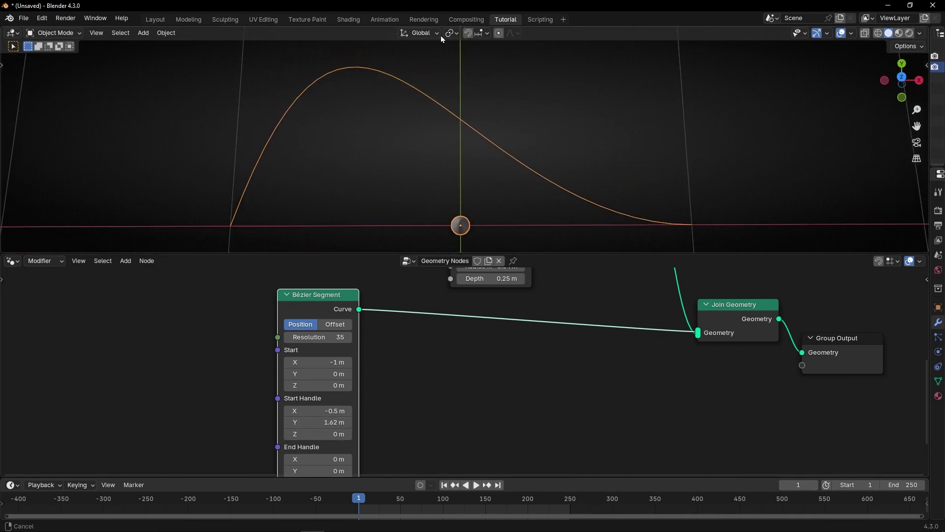
- Hide the grid and axis guides in the 3D viewport and show the curve from the top
left_click(851, 33)
left_click(787, 85)
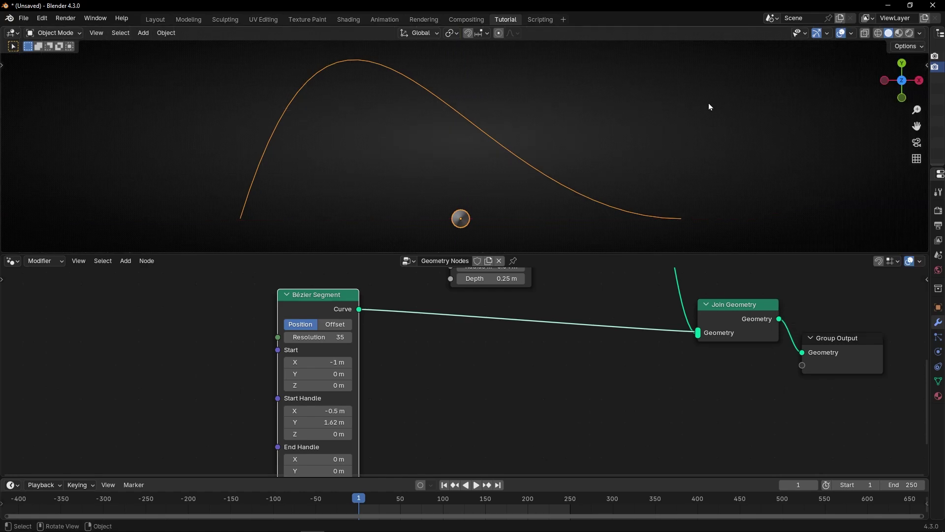
left_click(457, 191)
left_click(506, 154)
- Add a Sample Curve node fed by the Bézier Segment's curve and arrange the surrounding nodes
key("ctrl+space")
left_click(415, 292)
left_click_drag(323, 202, 293, 166)
type("sample")
key("Return")
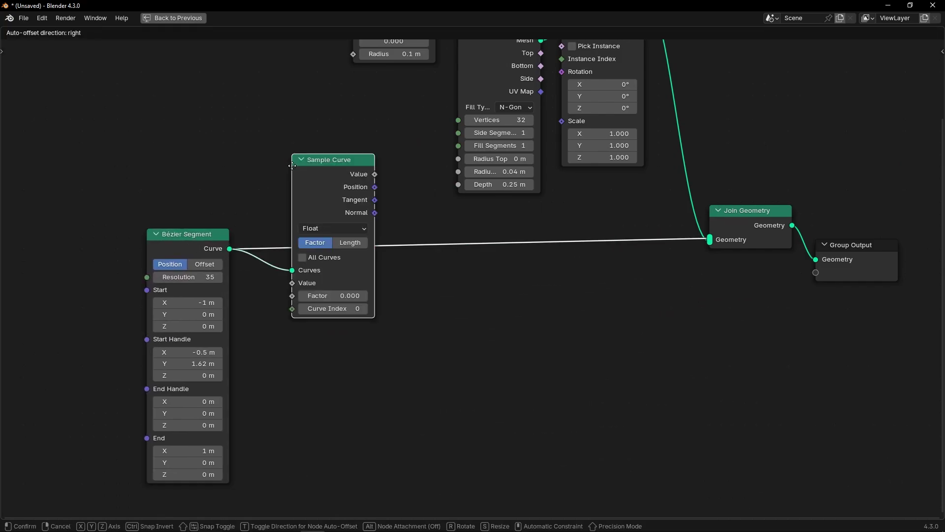
left_click(249, 69)
middle_click_drag(388, 175, 579, 285)
left_click_drag(384, 353, 281, 340)
left_click_drag(468, 209, 429, 179)
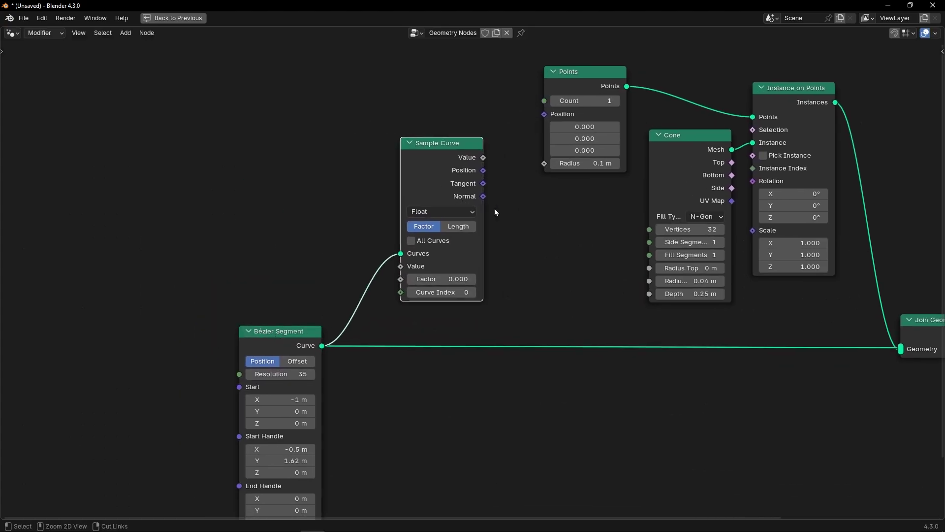
- Connect the Sample Curve's Position output to the Position input of the Points node
key("ctrl+space")
middle_click_drag(452, 361, 322, 467)
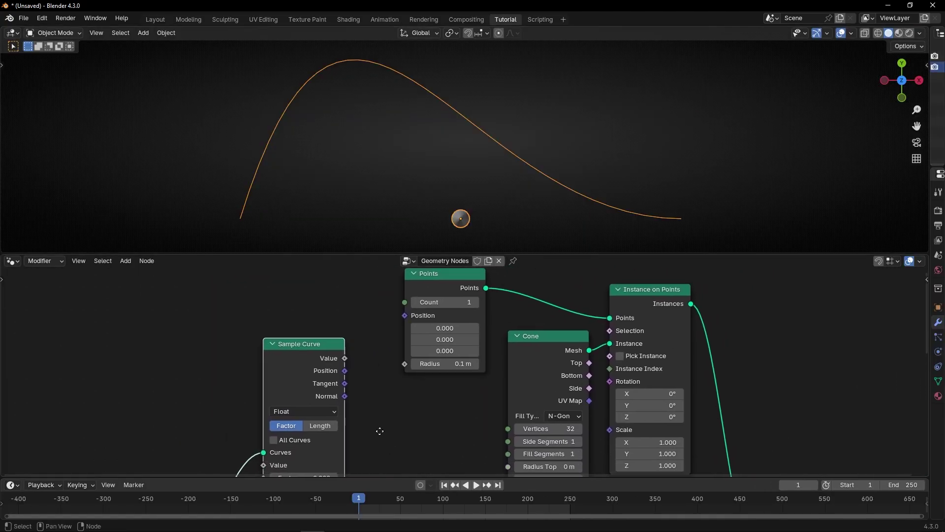
mouse_move(436, 328)
left_mouse_down()
mouse_move(445, 328)
mouse_move(433, 328)
left_mouse_up()
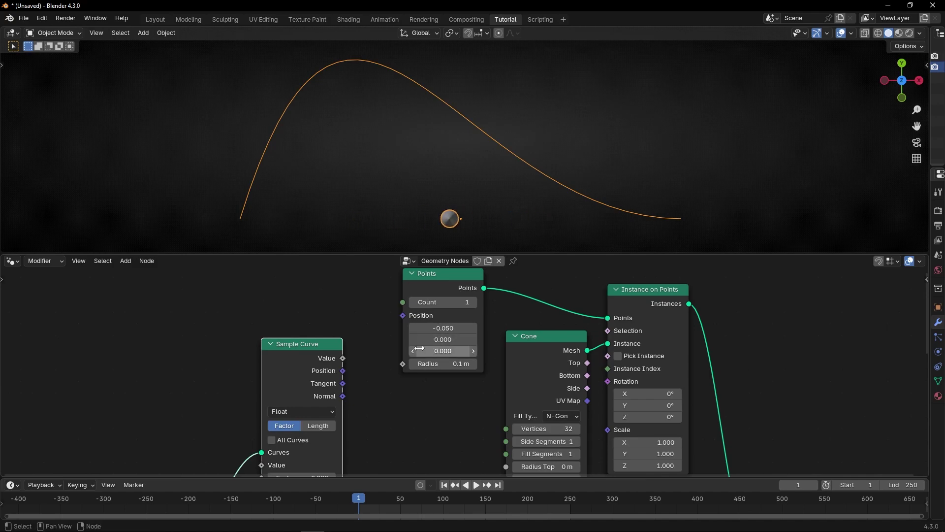
key("ctrl+z")
left_click_drag(343, 370, 402, 315)
- Slide the Sample Curve's factor to 0.378 to move the cone along the curve
middle_click_drag(361, 367, 399, 289)
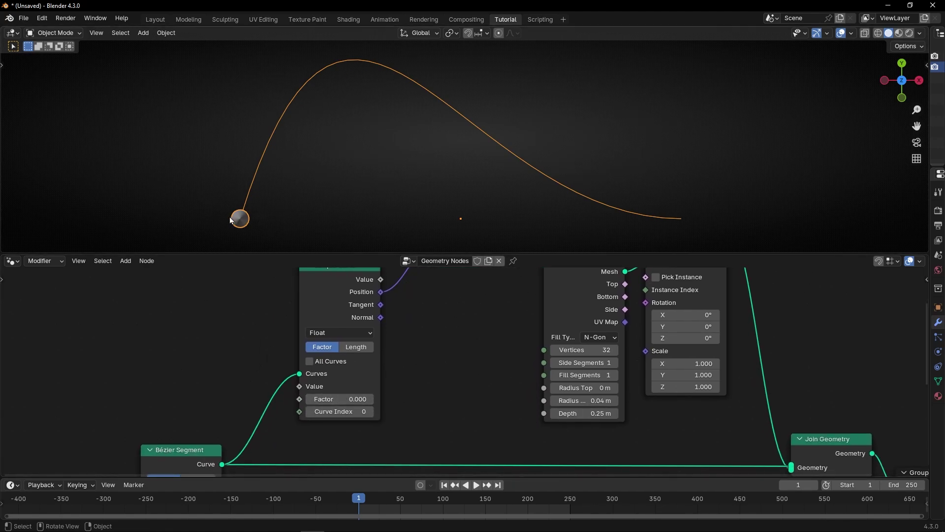
left_click_drag(340, 397, 364, 396)
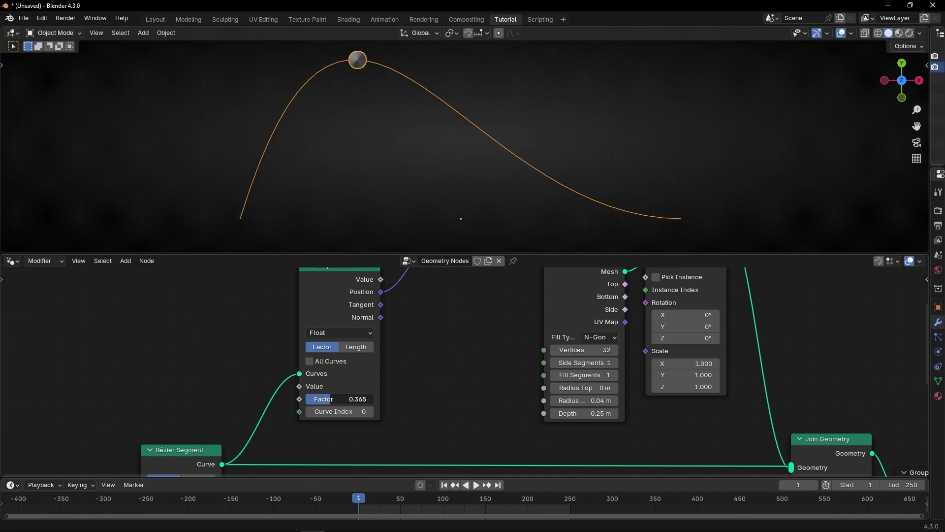
middle_click_drag(393, 181, 385, 201)
mouse_move(332, 401)
left_mouse_down()
mouse_move(314, 401)
mouse_move(359, 401)
mouse_move(313, 401)
mouse_move(355, 401)
mouse_move(339, 400)
left_mouse_up()
left_click(903, 71)
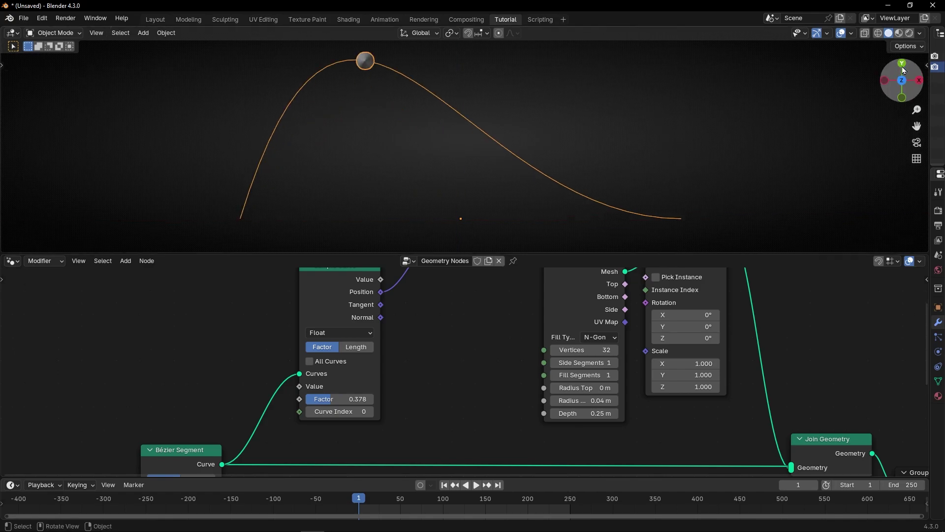
- Collapse the Cone node and reposition it together with the Instance on Points node
scroll(444, 366, "down", 1)
key("ctrl+space")
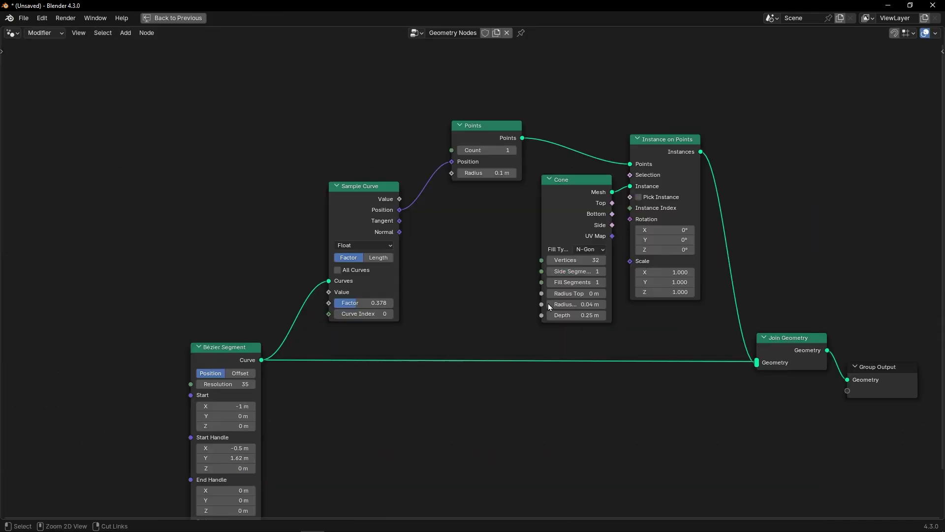
left_click(546, 179)
middle_click_drag(534, 239, 416, 289)
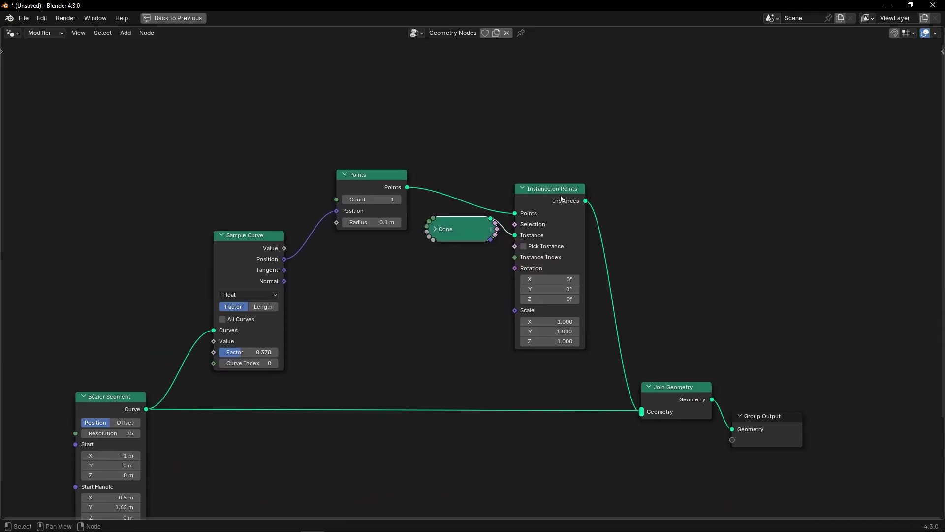
left_click_drag(561, 193, 567, 207)
left_click_drag(457, 227, 459, 245)
- Add an Align Rotation to Vector node driving the Rotation input of Instance on Points
left_click(472, 283)
scroll(472, 282, "up", 3)
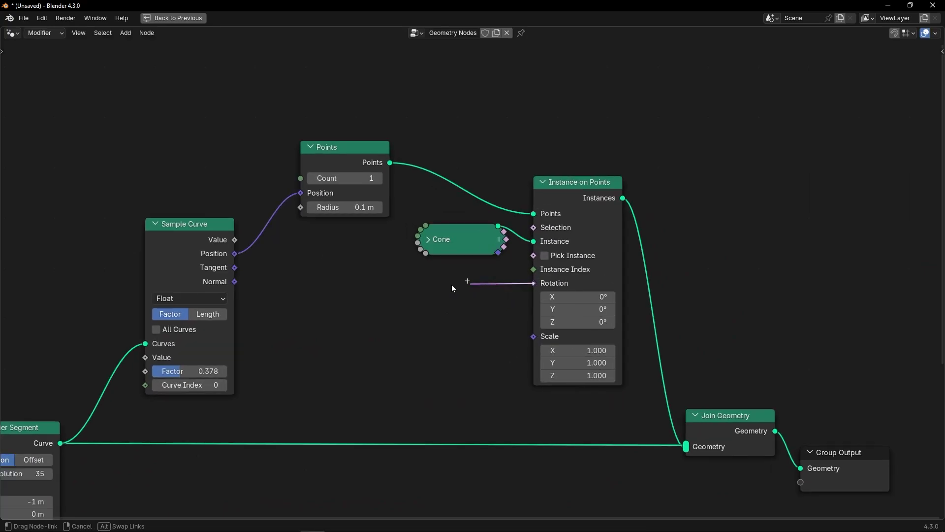
key("shift+a")
type("alig")
key("Return")
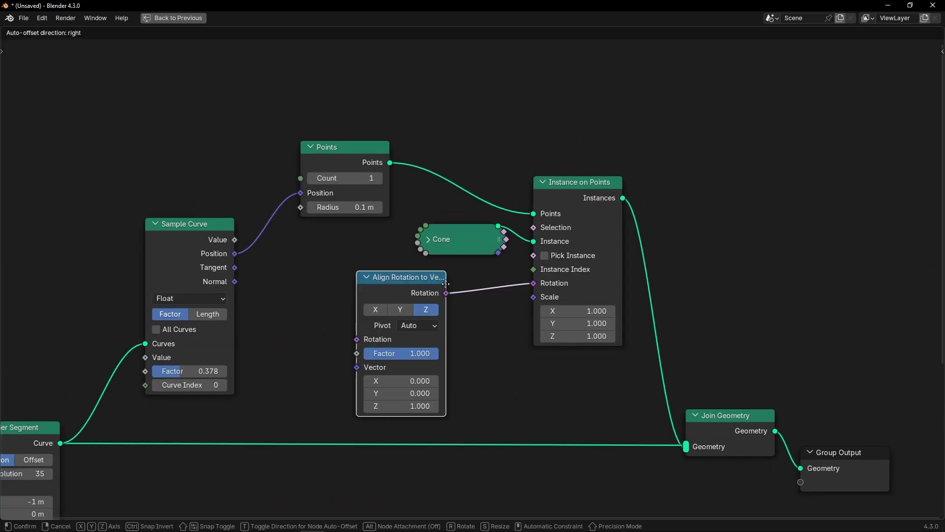
left_click(478, 280)
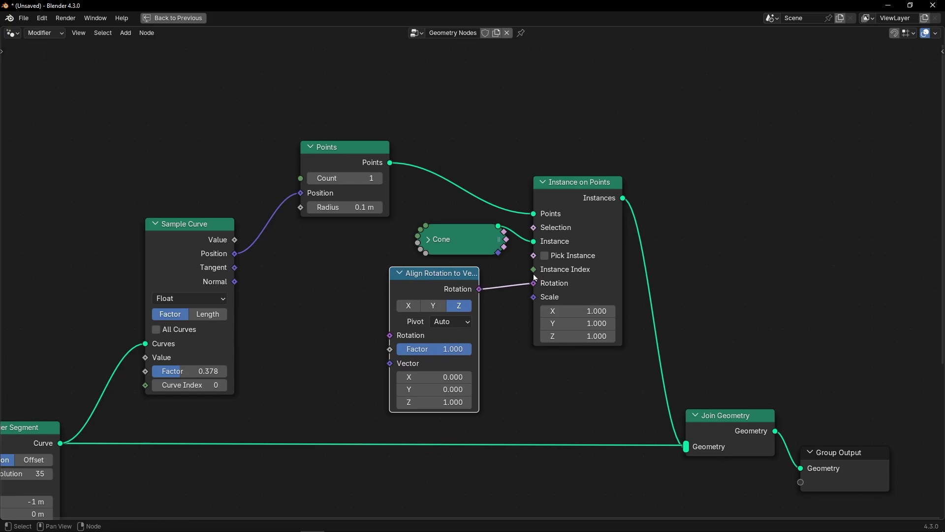
- Connect the Sample Curve's Tangent output to the Vector input of Align Rotation to Vector
middle_click_drag(345, 298, 386, 300)
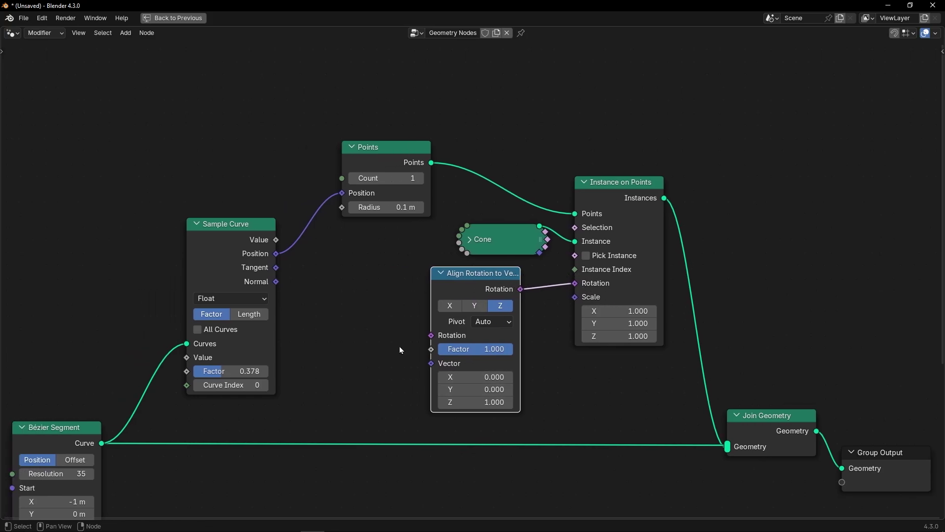
scroll(257, 263, "up", 2)
left_click_drag(224, 264, 359, 266)
left_click_drag(288, 317, 411, 388)
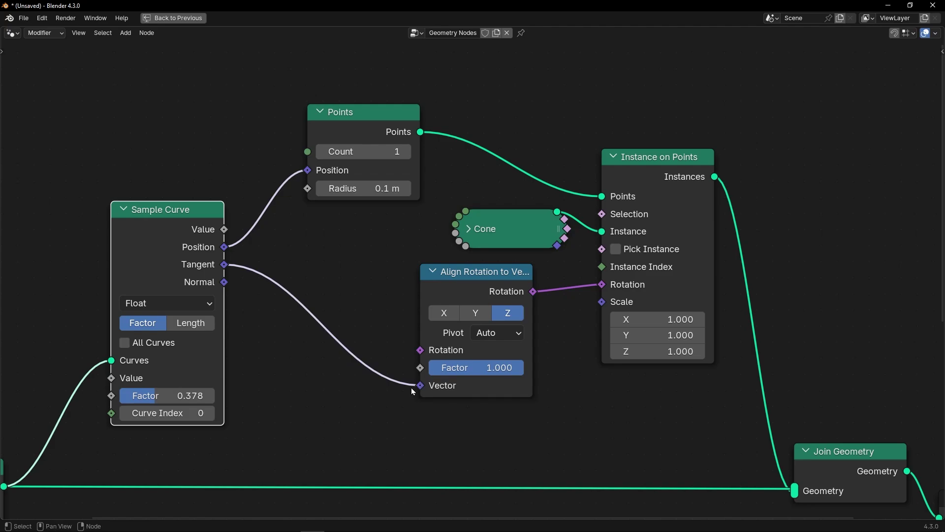
- Try cutting the link between the Tangent output and the Vector input, and undo the cut
key("ctrl+space")
right_click_drag(379, 430, 380, 424, "ctrl")
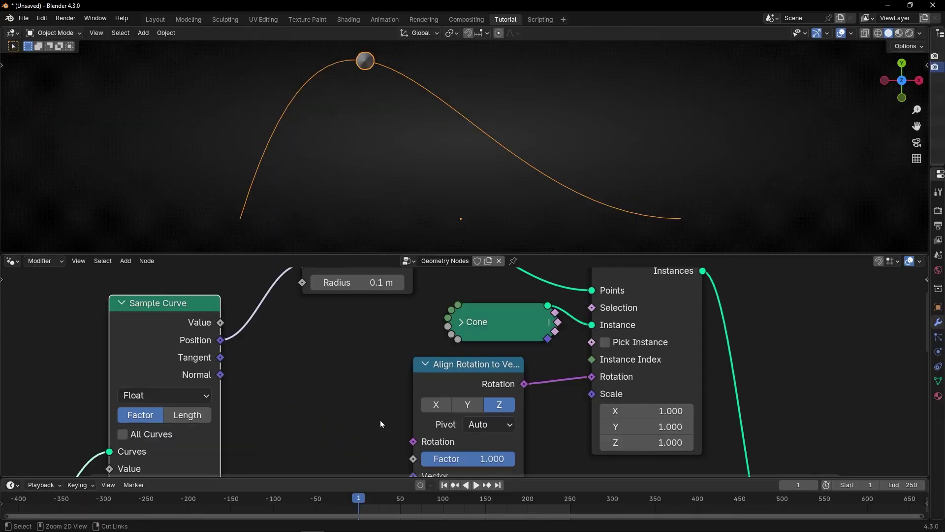
key("ctrl+z")
- Set the Sample Curve's factor to 0.323 to slide the aligned cone along the curve
middle_click_drag(352, 417, 441, 348, "shift")
mouse_move(266, 417)
left_mouse_down()
mouse_move(233, 417)
mouse_move(319, 417)
mouse_move(233, 417)
mouse_move(261, 417)
left_mouse_up()
middle_click_drag(445, 357, 389, 394)
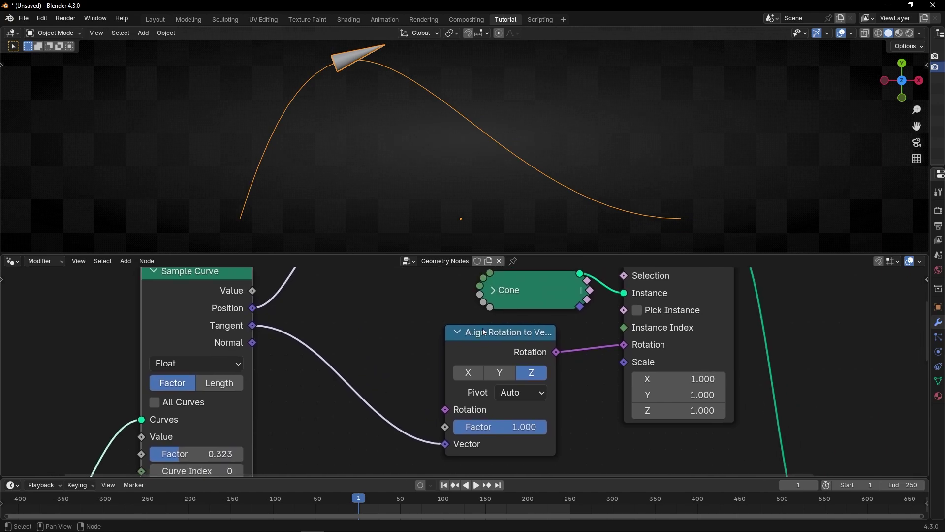
- Shorten the cone by reducing the depth in the Cone node
left_click(495, 291)
middle_click_drag(571, 434, 557, 378)
mouse_move(542, 447)
left_mouse_down()
mouse_move(529, 446)
mouse_move(544, 429)
left_mouse_up()
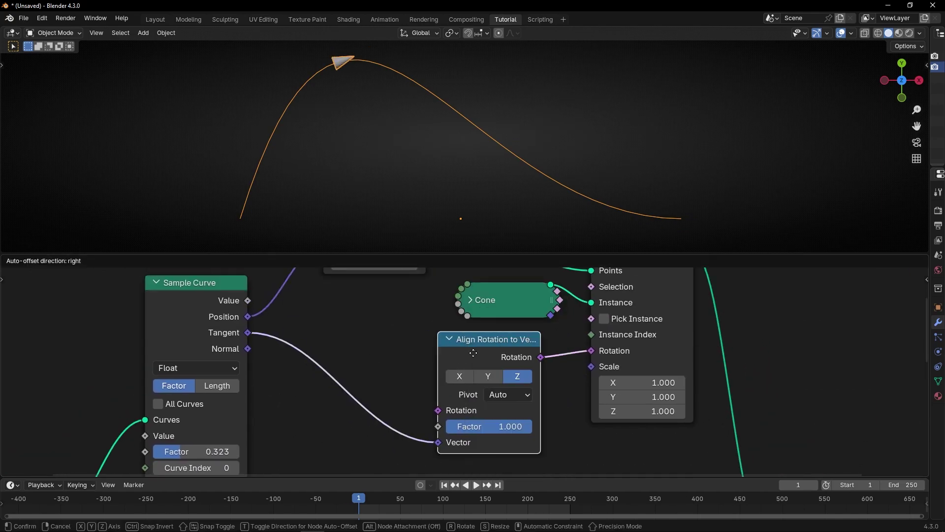
- Annotate the cone's point on the curve with perpendicular arrows labelled N and T and a 90° angle mark
middle_click_drag(333, 194, 426, 240, "shift")
key("ctrl+space")
scroll(394, 229, "up", 3)
key("t")
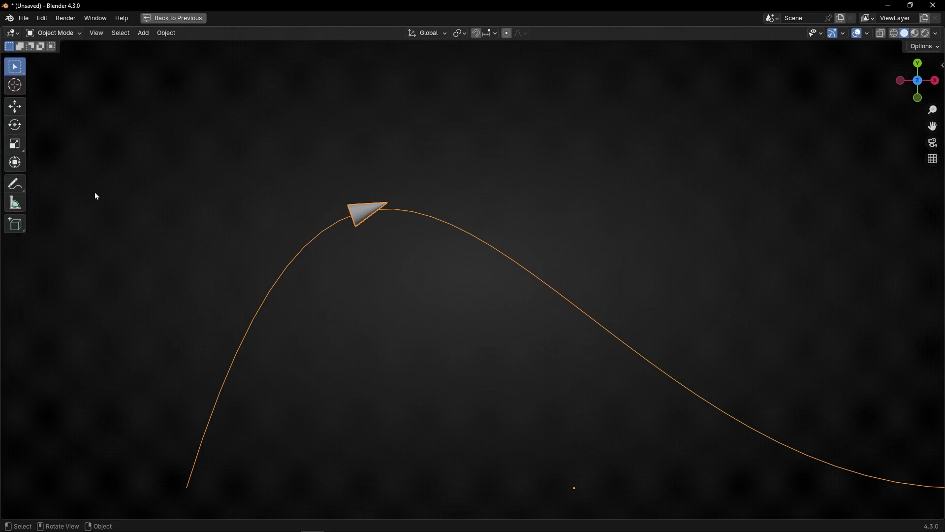
left_click(15, 189)
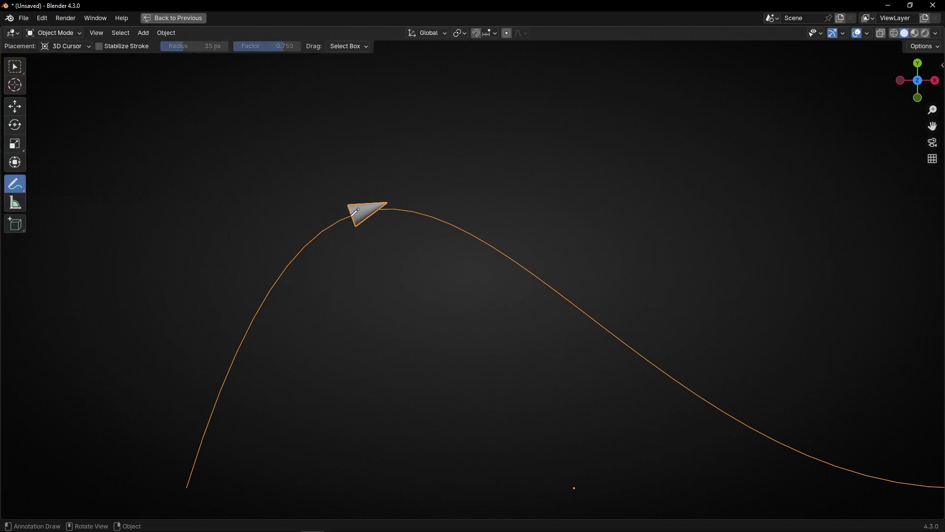
left_click_drag(343, 215, 344, 215)
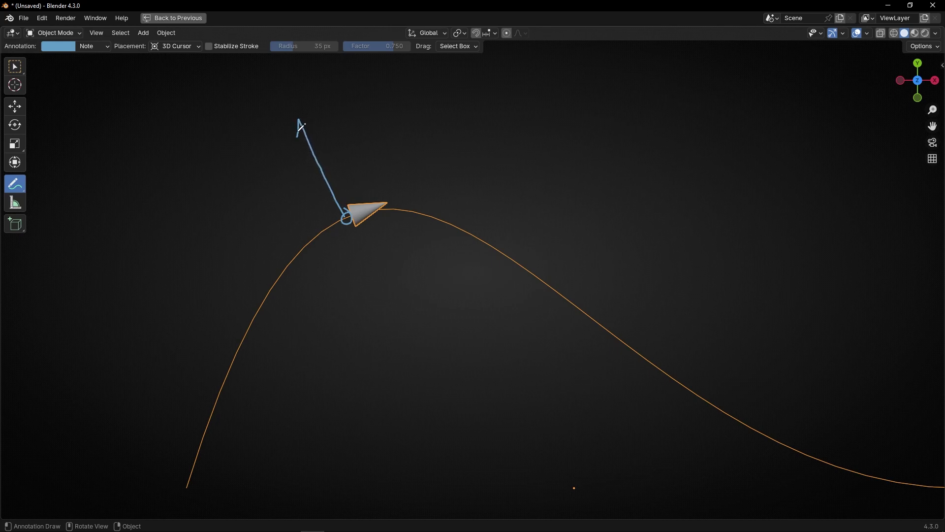
scroll(308, 126, "up", 2)
middle_click_drag(296, 146, 387, 298, "shift")
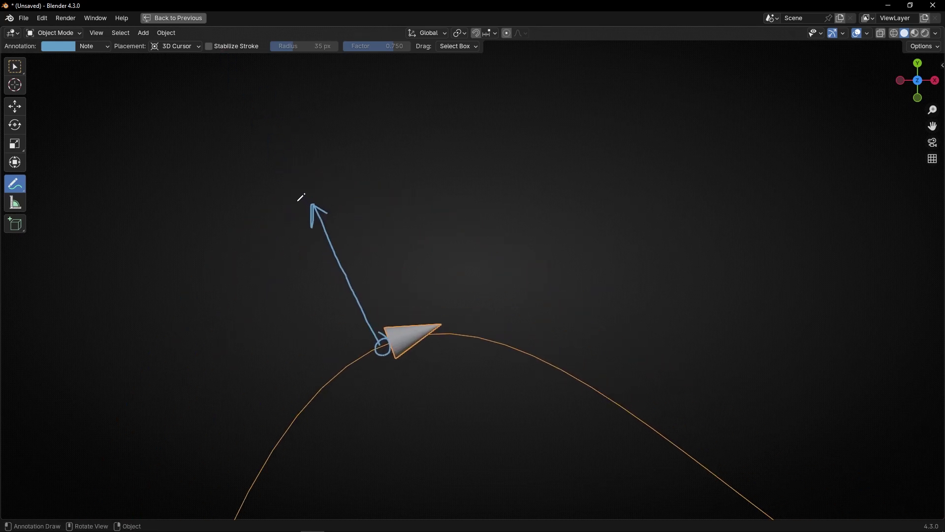
mouse_move(280, 201)
left_mouse_down()
mouse_move(279, 159)
mouse_move(300, 123)
left_mouse_up()
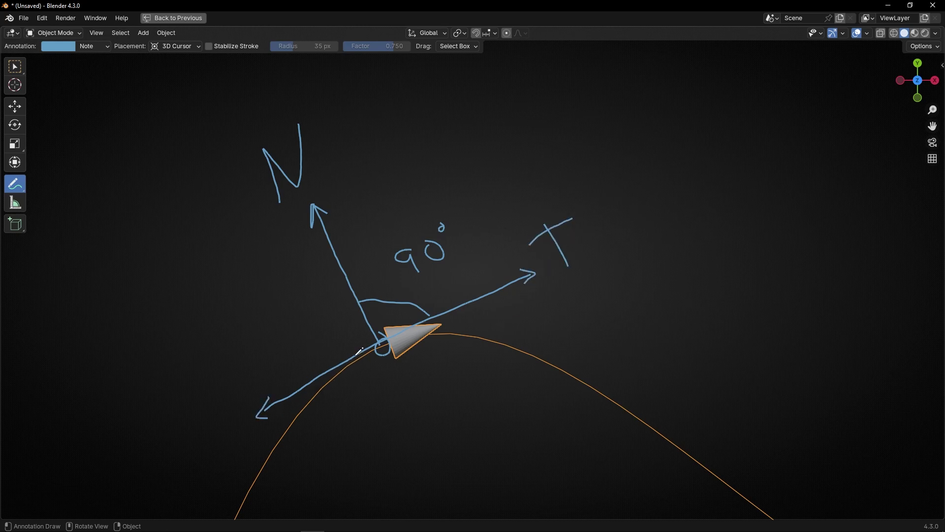
- Sketch short tangent strokes at further points along the curve, and erase all the annotations
scroll(408, 369, "down", 2)
middle_click_drag(473, 398, 396, 338, "shift")
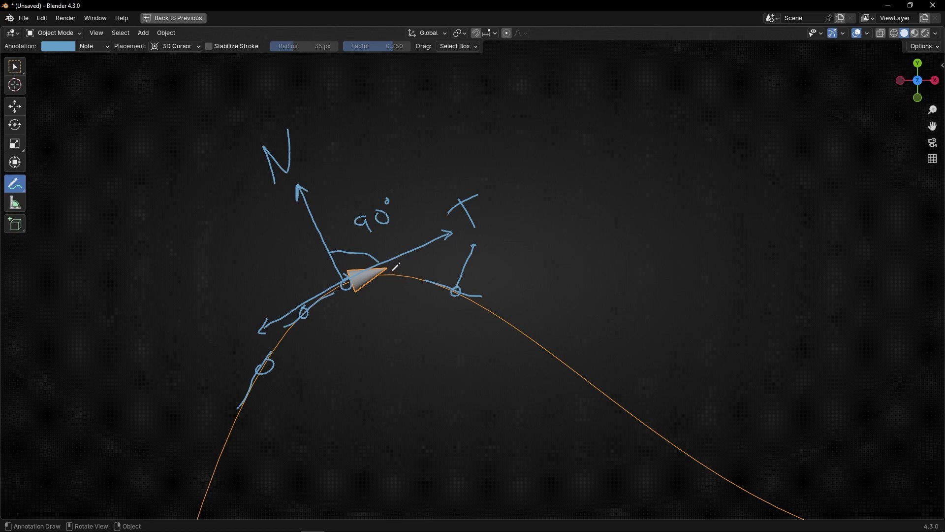
left_click_drag(261, 426, 322, 331)
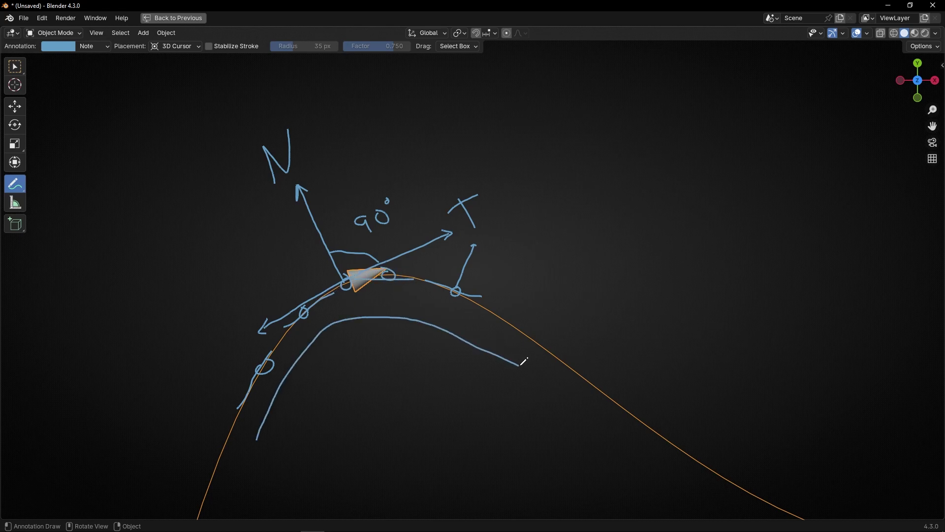
mouse_move(517, 390)
left_mouse_down("ctrl")
mouse_move(498, 311)
mouse_move(194, 419)
mouse_move(266, 413)
left_mouse_up("ctrl")
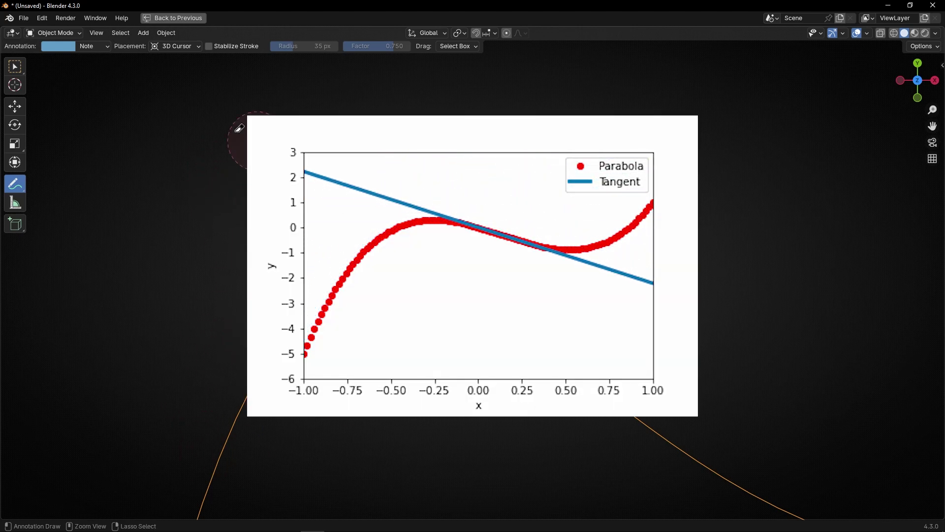
- Reposition the Align Rotation to Vector and Sample Curve nodes slightly to tidy the node tree
key("ctrl+space")
left_click_drag(564, 297, 565, 288)
mouse_move(494, 360)
left_mouse_down()
mouse_move(460, 369)
mouse_move(490, 365)
left_mouse_up()
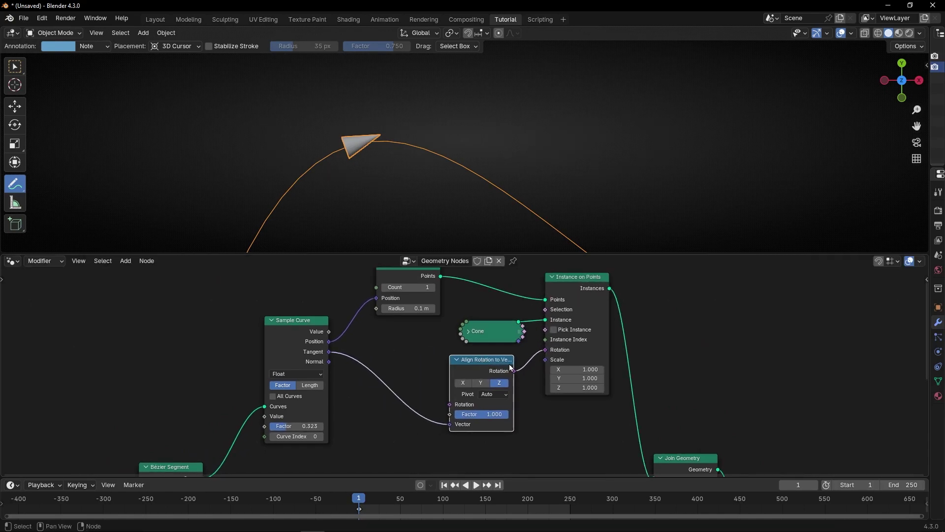
left_click_drag(325, 367, 331, 370)
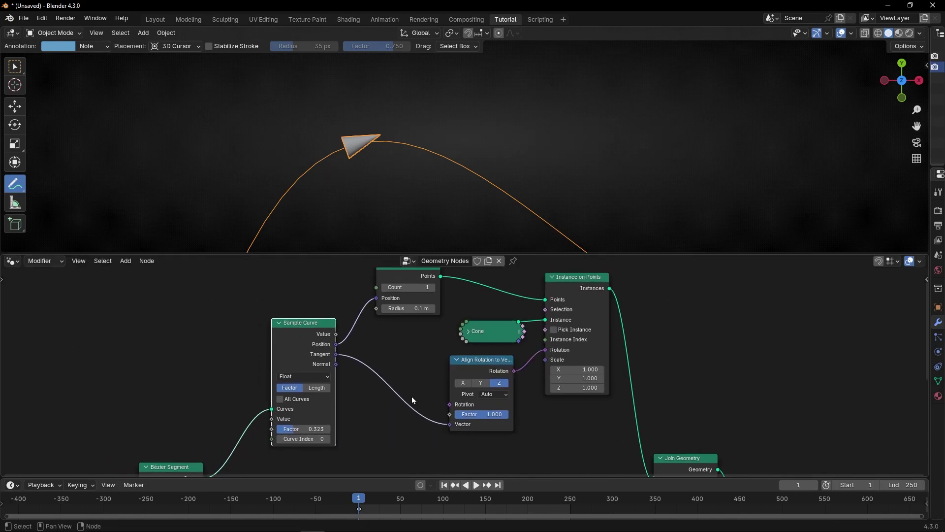
scroll(453, 424, "up", 2)
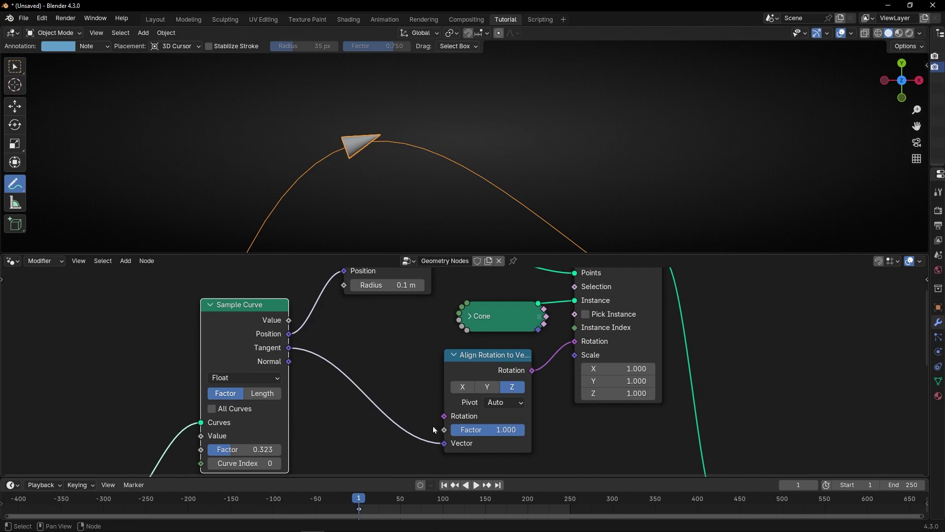
scroll(389, 196, "down", 3)
middle_click_drag(401, 212, 369, 153, "shift")
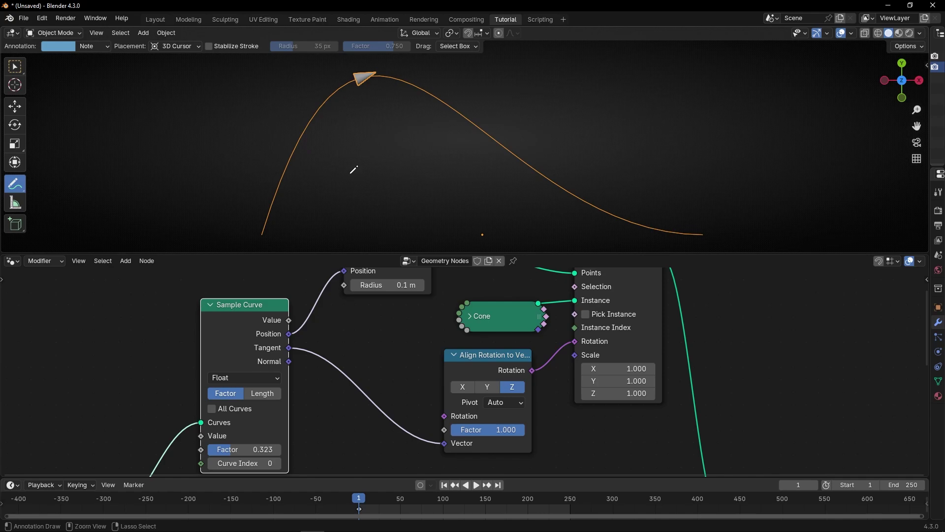
- Delete the Sample Curve and Bézier Segment nodes from the node tree
key("ctrl+space")
key("x")
left_click(34, 425)
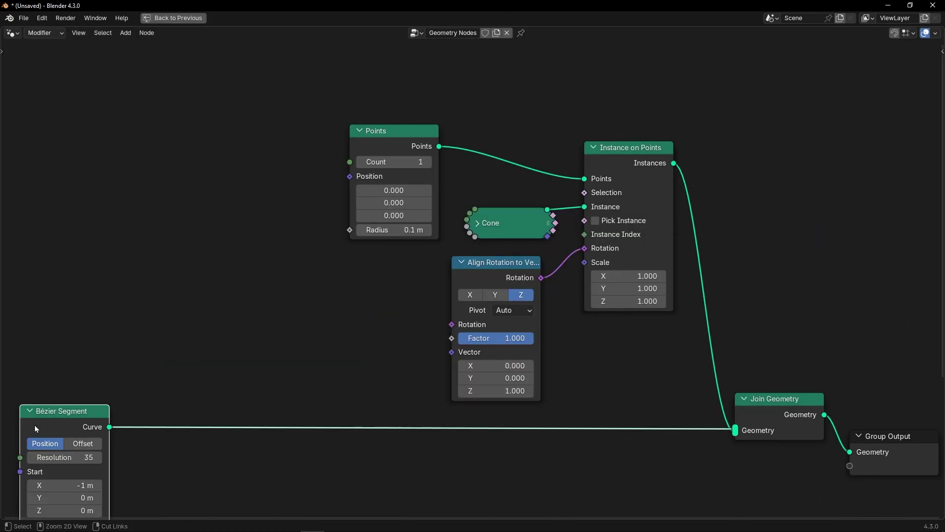
key("x")
- Move the Points node well away from Instance on Points and collapse the Align Rotation to Vector node
left_click_drag(388, 140, 157, 149)
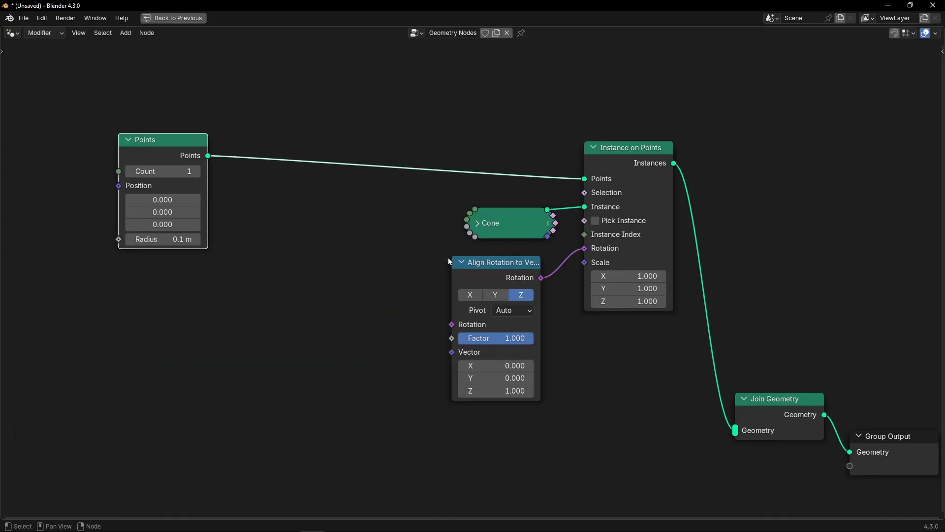
left_click(460, 262)
key("ctrl+space")
middle_click_drag(496, 220, 477, 157, "shift")
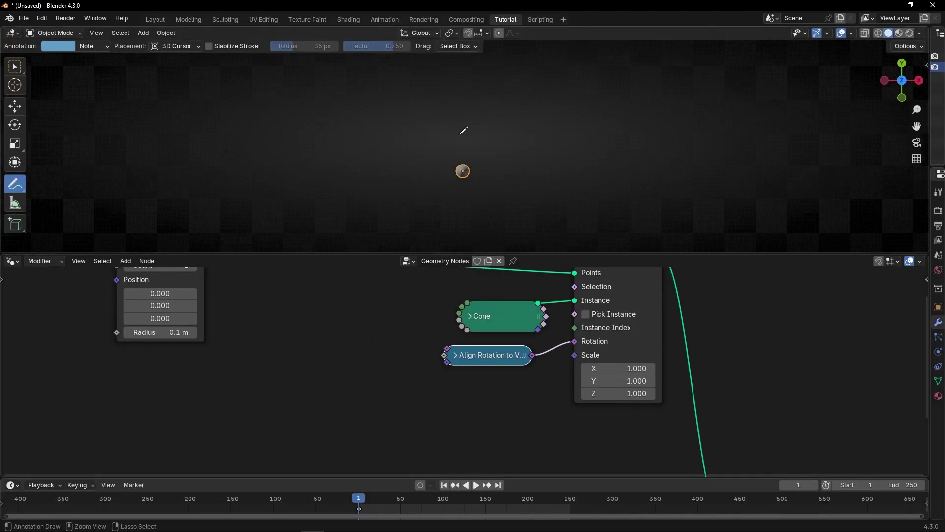
key("ctrl+space")
scroll(396, 302, "down", 4)
middle_click_drag(375, 304, 544, 305)
left_click_drag(390, 186, 203, 192)
- Add a Simulation zone and connect its Geometry output to Instance on Points in place of the Points node's link
key("shift+a")
type("simu")
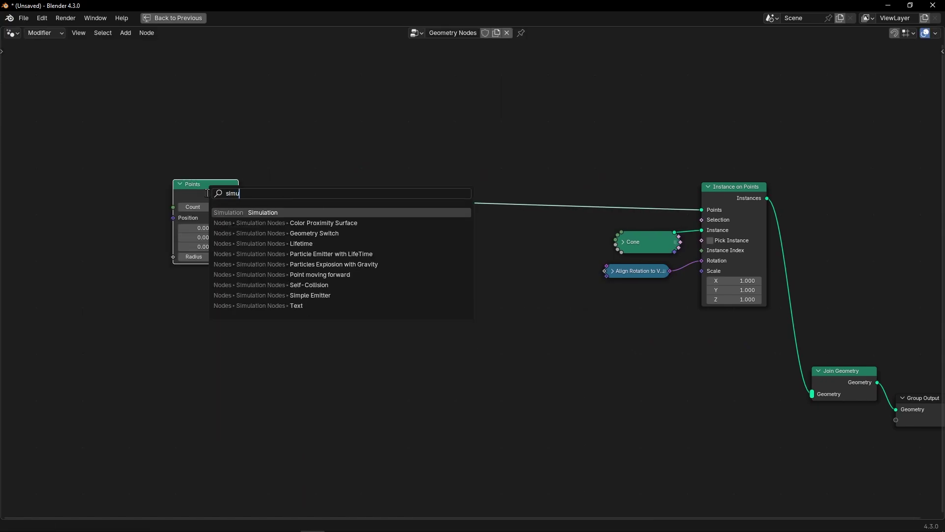
key("Return")
left_click(376, 154)
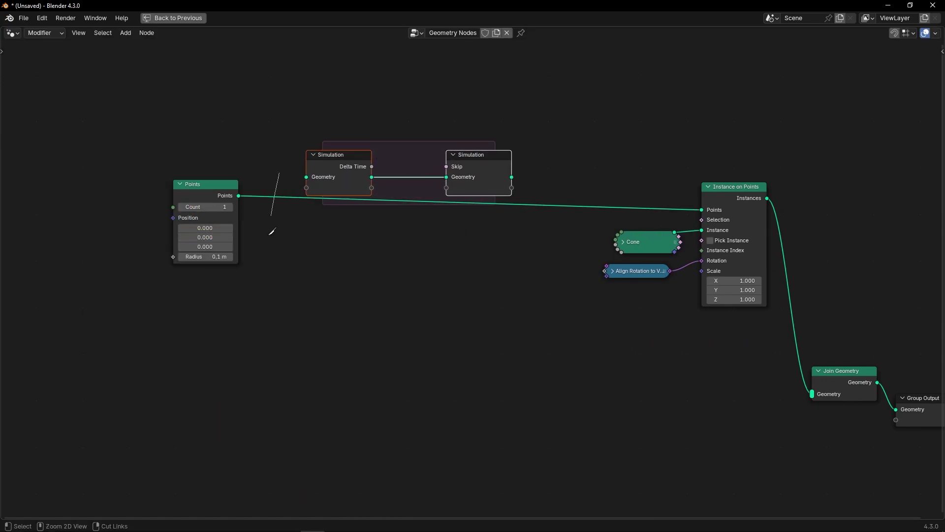
left_click_drag(219, 192, 184, 230)
left_click_drag(511, 177, 701, 210)
- Spread the two Simulation nodes apart and place the Points node below the zone
left_click_drag(351, 166, 292, 163)
left_click_drag(482, 175, 570, 169)
scroll(345, 214, "up", 4)
middle_click_drag(273, 237, 400, 256)
key("g")
left_click(228, 317)
- Insert a Join Geometry node inside the Simulation zone and connect the Points output to it
key("shift+a")
type("join")
key("Return")
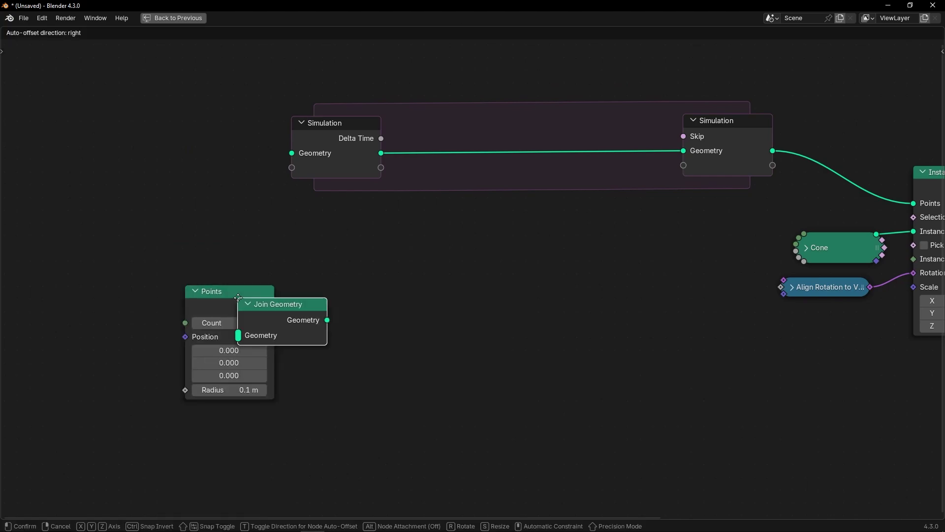
left_click(428, 138)
left_click_drag(274, 307, 426, 171)
left_click_drag(354, 164, 304, 173)
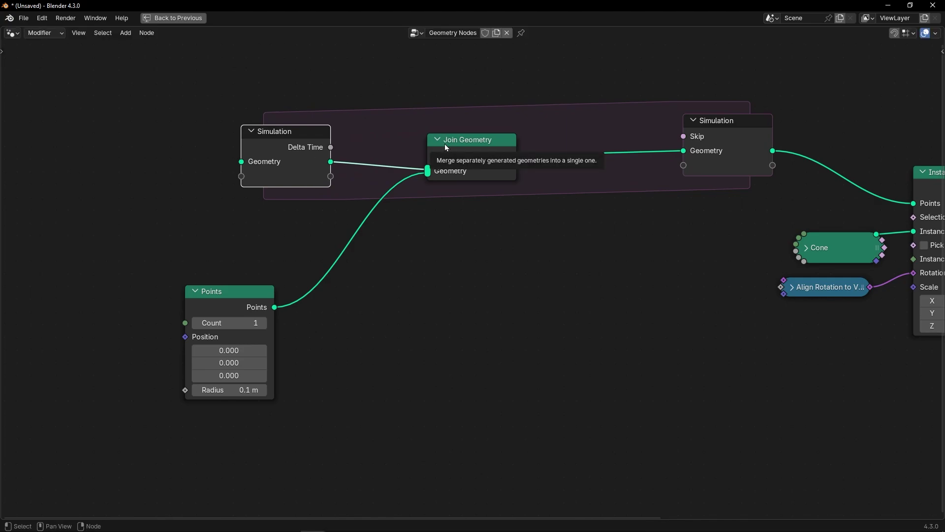
- Play and stop the animation to check how the simulation adds points
mouse_move(269, 302)
left_mouse_down()
mouse_move(367, 247)
mouse_move(265, 298)
mouse_move(470, 139)
mouse_move(334, 266)
mouse_move(192, 316)
mouse_move(269, 309)
left_mouse_up()
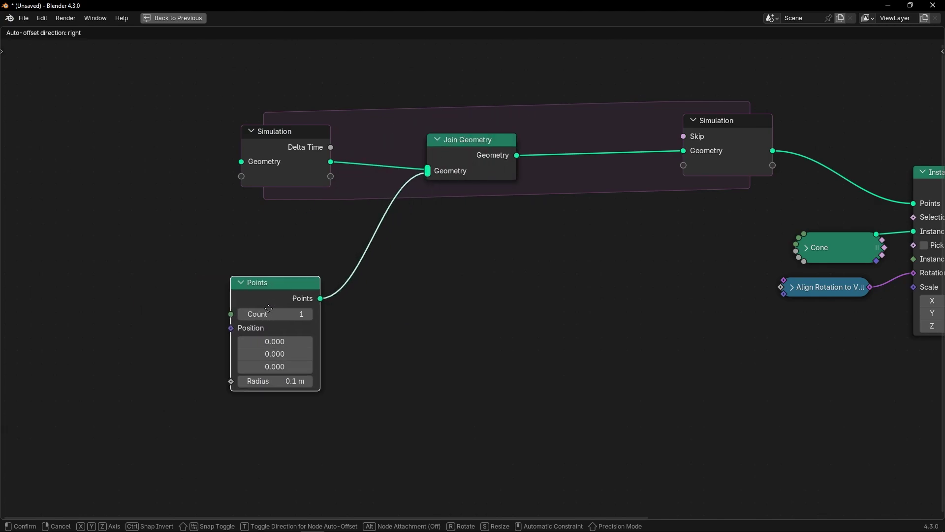
left_click(268, 308)
key("ctrl+space")
key("space")
key("space")
key("ctrl+space")
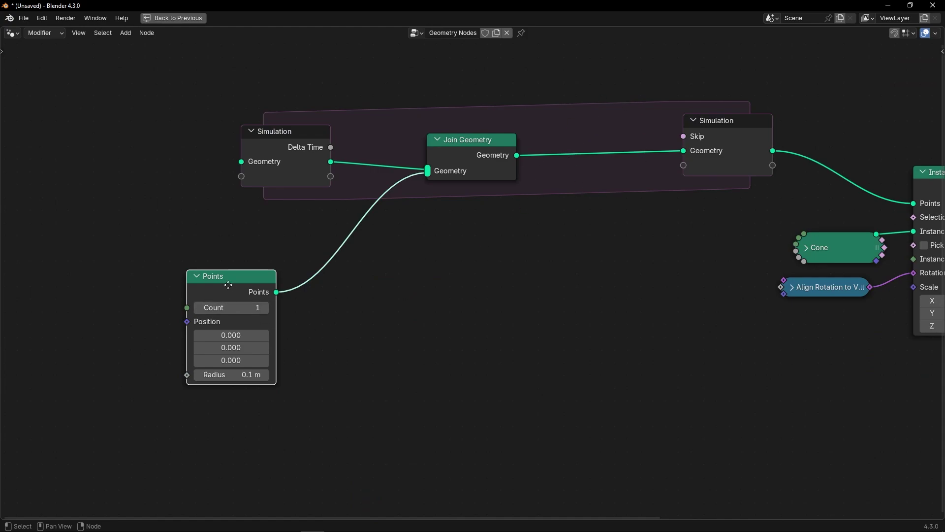
- Insert a Store Named Attribute node between the Points and Join Geometry nodes
left_click_drag(226, 281, 179, 306)
scroll(238, 325, "up", 3)
middle_click_drag(246, 316, 377, 286)
left_click_drag(232, 298, 187, 315)
key("shift+a")
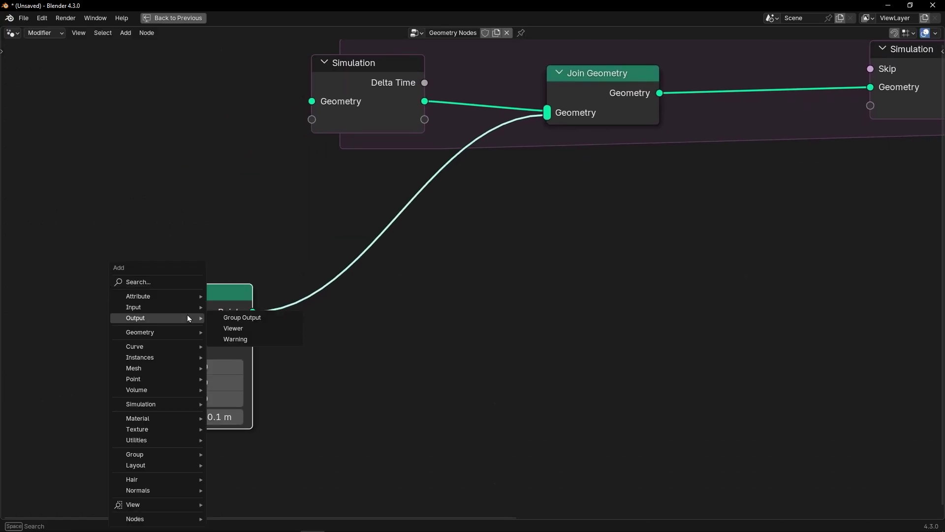
type("store")
key("Return")
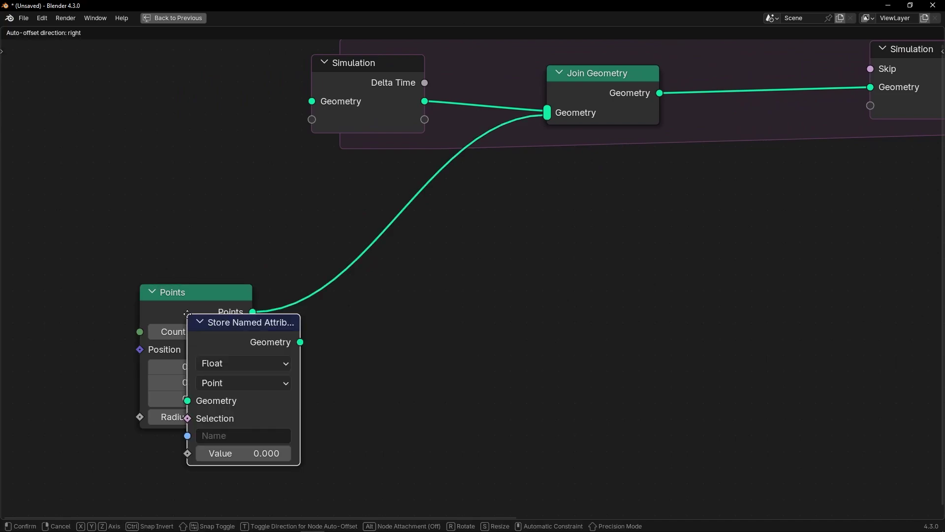
left_click(333, 236)
- Set the Store Named Attribute node's data type to Vector and name the attribute velocity
scroll(357, 291, "up", 2)
left_click(354, 289)
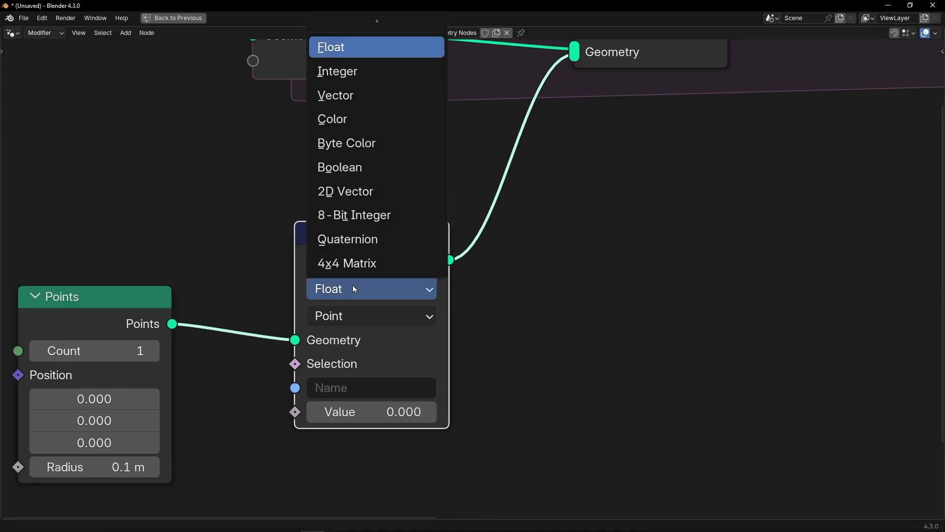
left_click(353, 95)
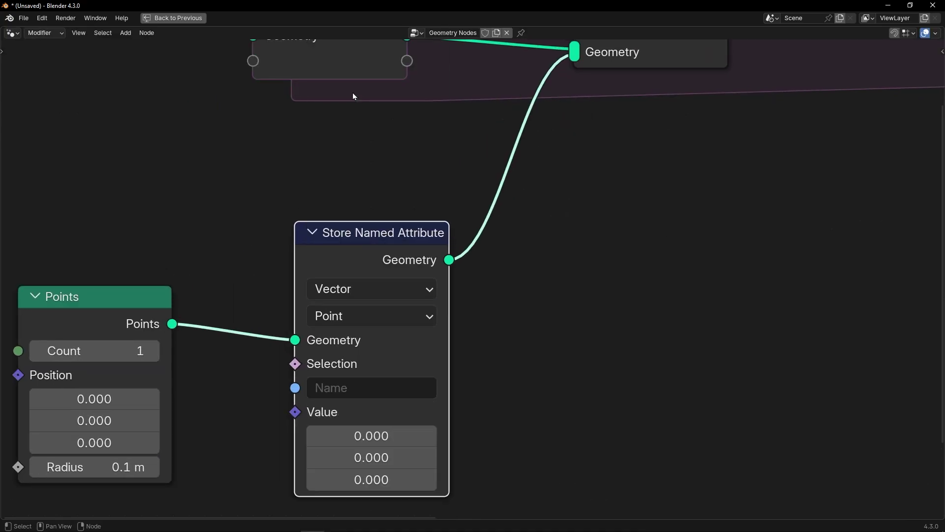
middle_click_drag(340, 402, 368, 344)
left_click(374, 339)
type("velocity")
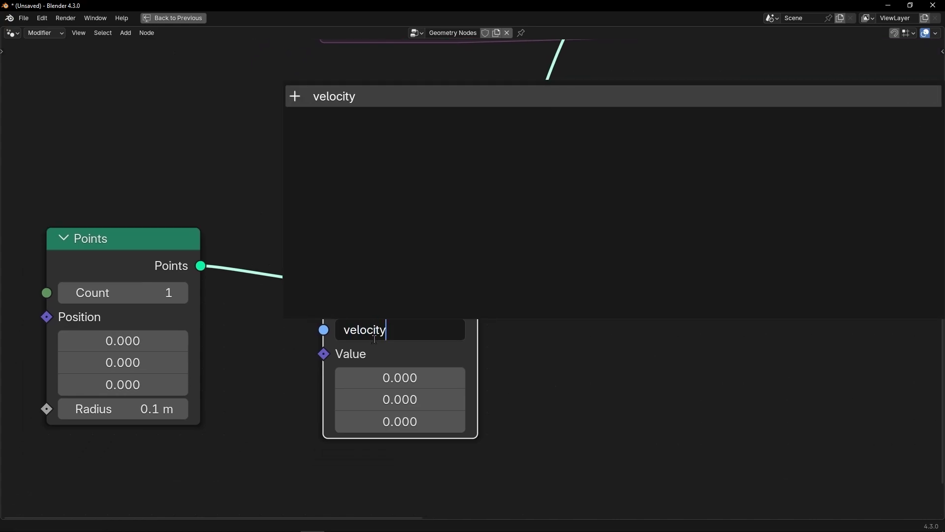
key("Return")
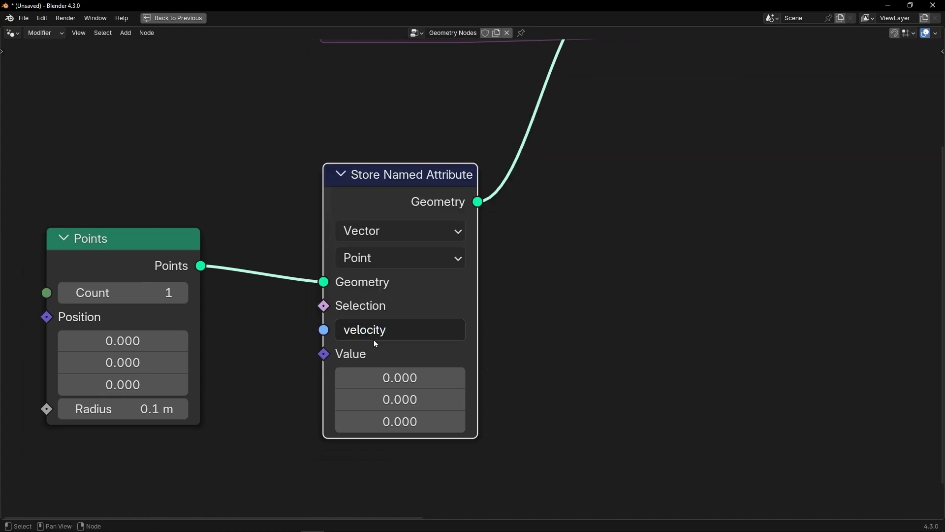
- Play and stop the animation to examine the cone with the velocity attribute stored
scroll(310, 428, "down", 1)
middle_click_drag(304, 431, 343, 326)
left_click_drag(206, 168, 196, 167)
key("ctrl+space")
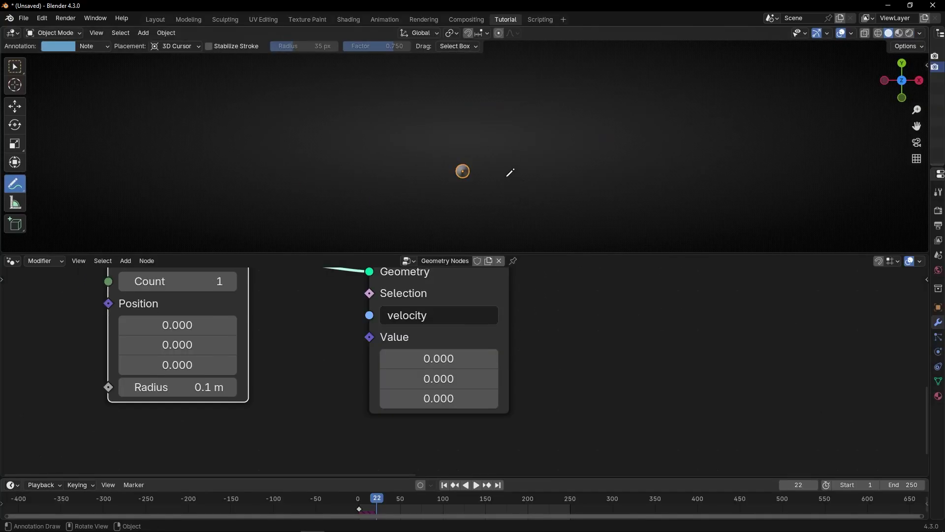
key("space")
key("space")
key("ctrl+space")
- Add a Vector Random Value node connected to the Value input of Store Named Attribute
middle_click_drag(342, 337, 382, 306)
left_click_drag(235, 105, 130, 107)
left_click_drag(416, 206, 361, 260)
type("random")
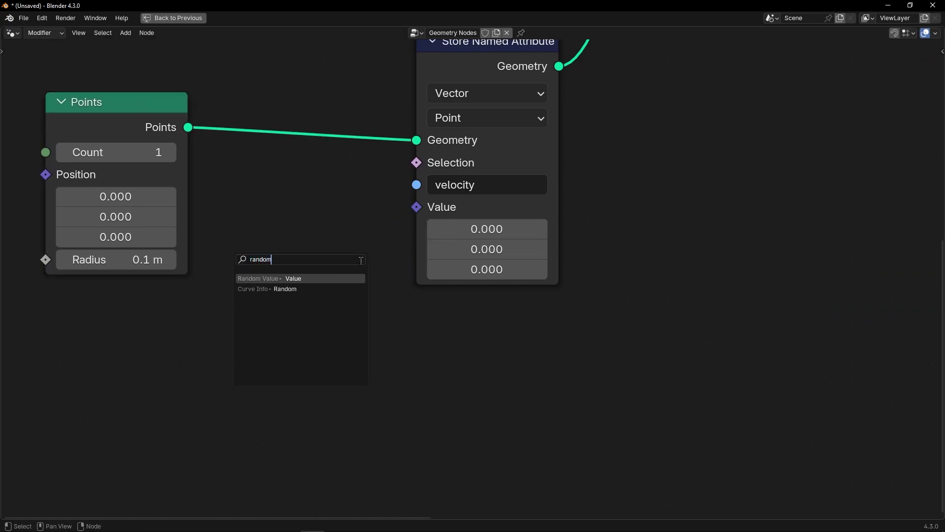
key("Return")
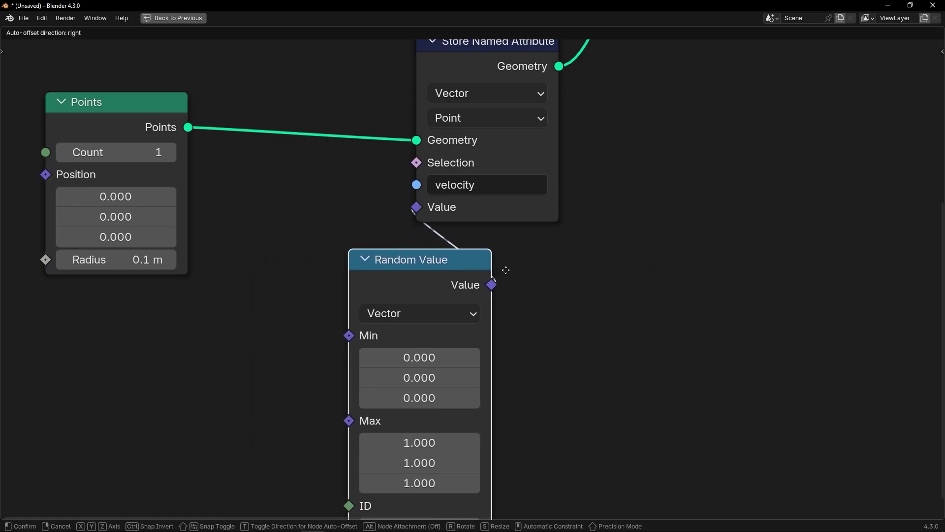
left_click(567, 256)
- Set all three Min components of the Random Value node to -1
left_click(506, 346)
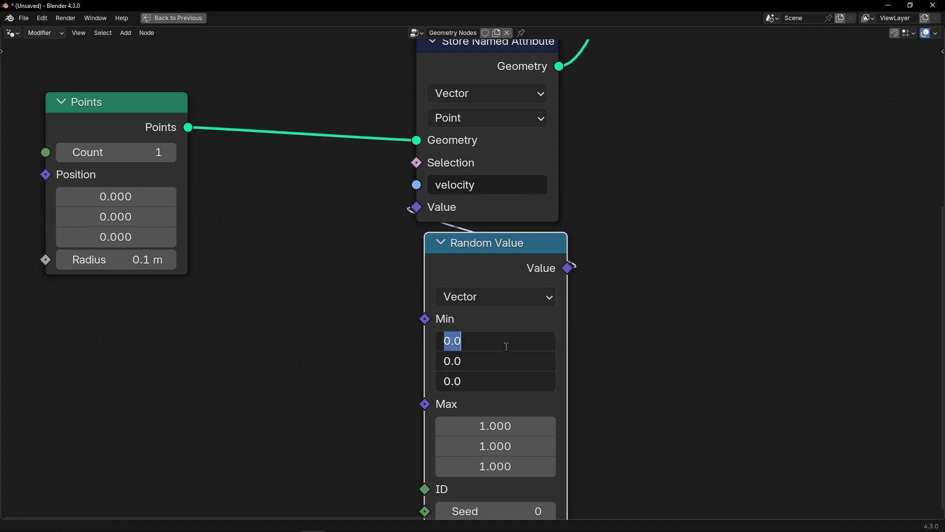
type("-1")
key("Return")
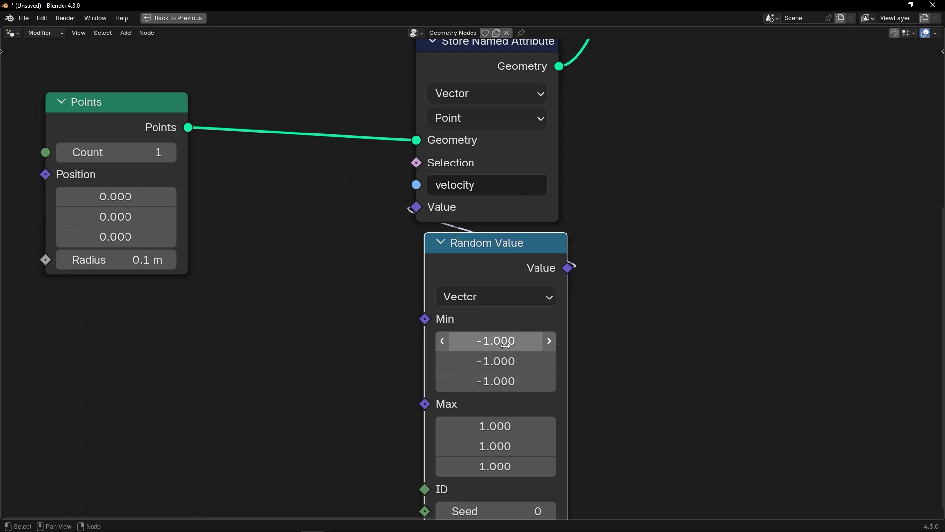
key("ctrl+space")
middle_click_drag(452, 133, 468, 152)
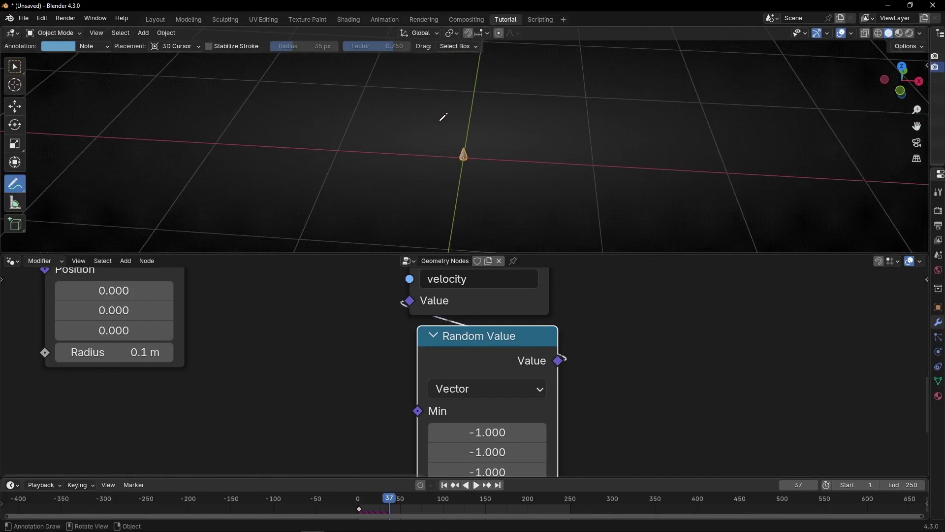
key("ctrl+space")
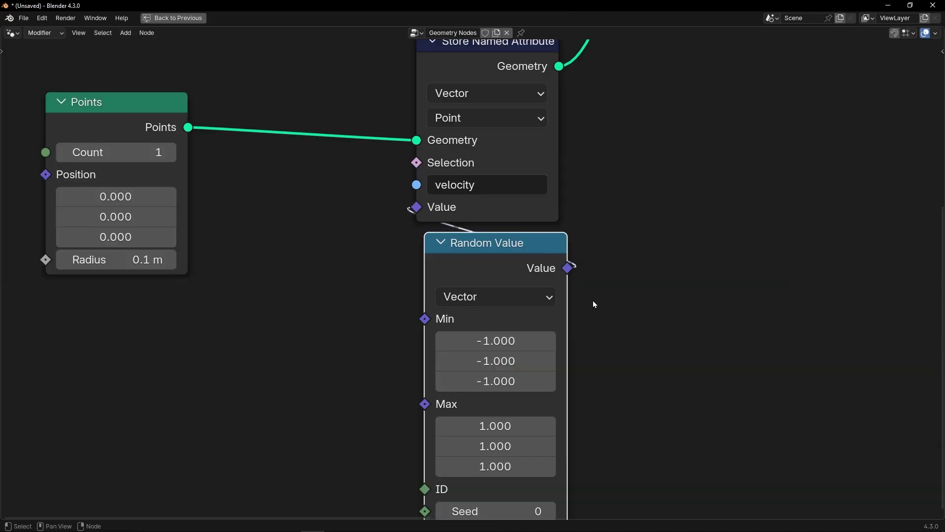
- Frame the Store Named Attribute and Random Value nodes together and label the frame Initial Velocity
scroll(581, 296, "down", 2)
left_click_drag(431, 99, 520, 434)
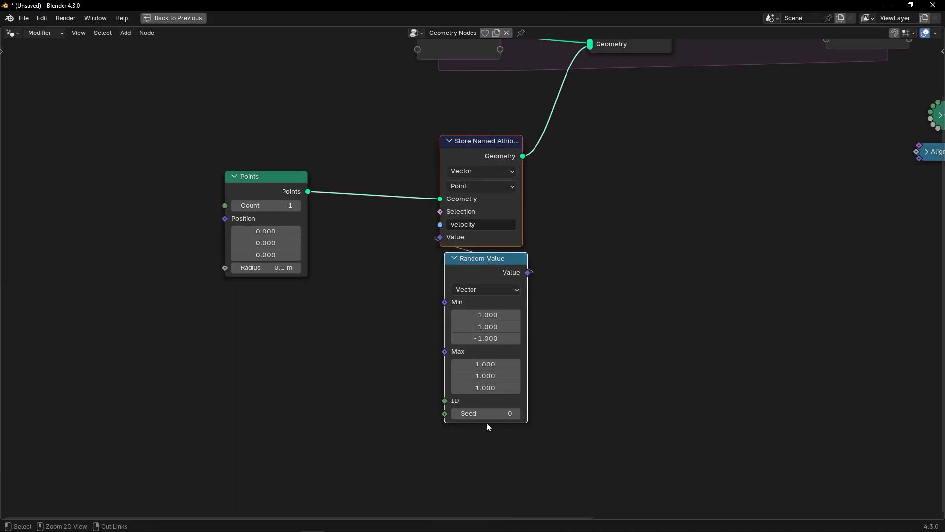
key("ctrl+j")
key("F2")
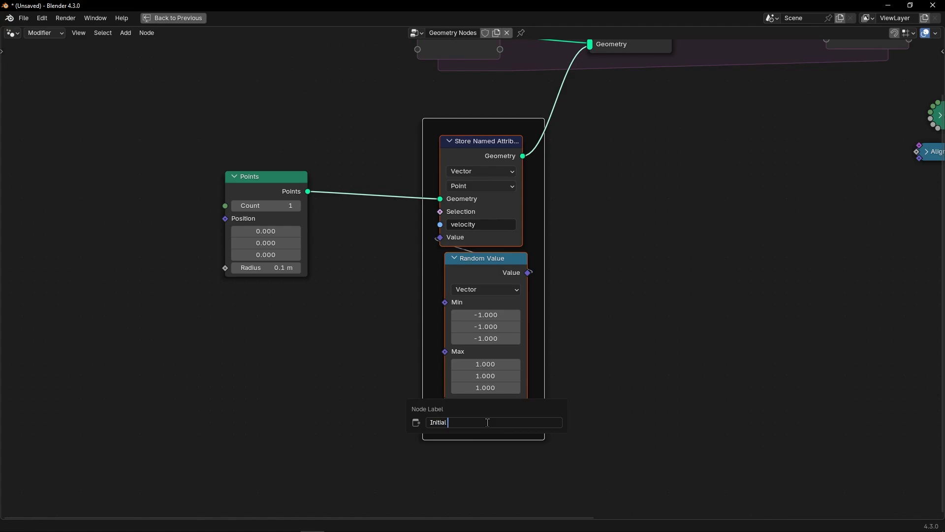
key("Return")
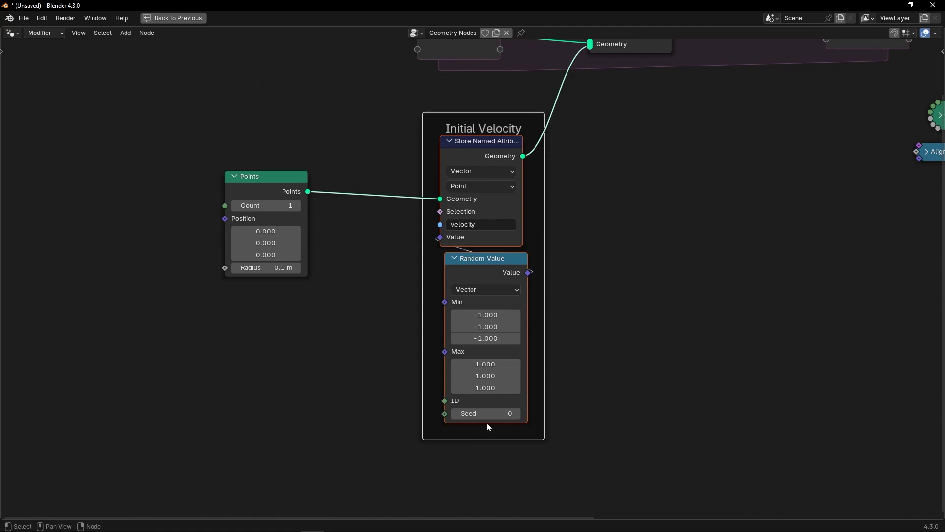
- Insert a Set Position node between Join Geometry and the Simulation output inside the simulation zone
key("ctrl+space")
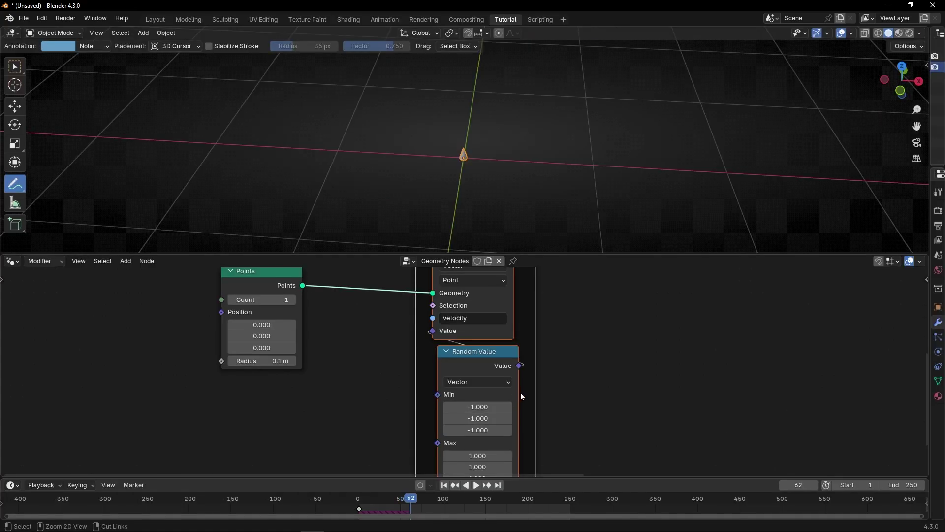
key("ctrl+space")
scroll(604, 328, "down", 2)
middle_click_drag(593, 325, 393, 380)
scroll(467, 162, "up", 4)
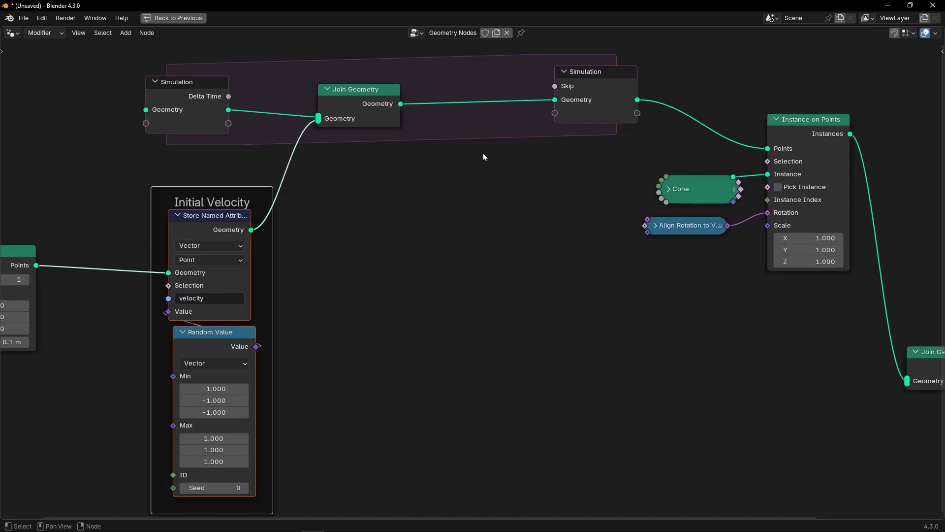
middle_click_drag(486, 137, 502, 282)
key("shift+a")
type("set pos")
key("Return")
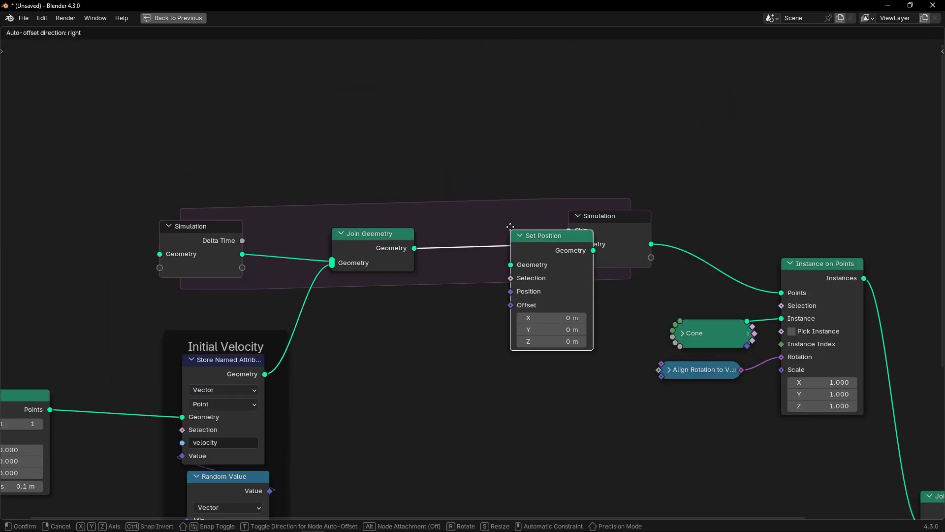
left_click(480, 220)
- Add a Vector Named Attribute node reading velocity, connect it to Set Position's Offset, and place it beneath that node
scroll(348, 350, "up", 2)
middle_click_drag(291, 376, 336, 292)
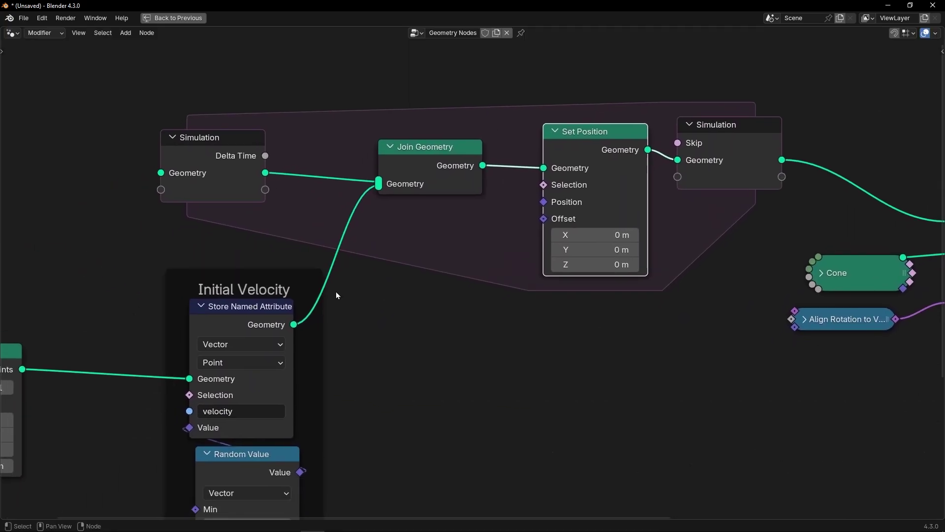
key("shift+a")
type("named")
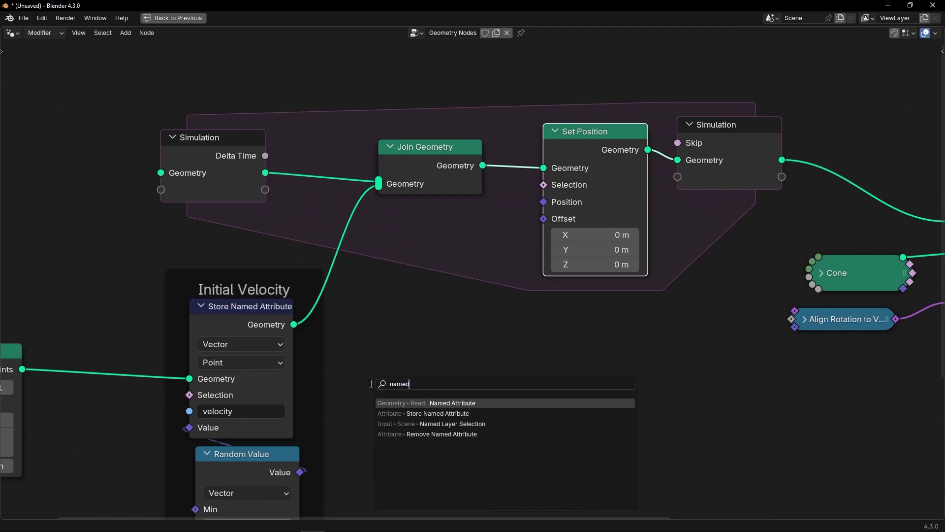
key("Return")
left_click(419, 307)
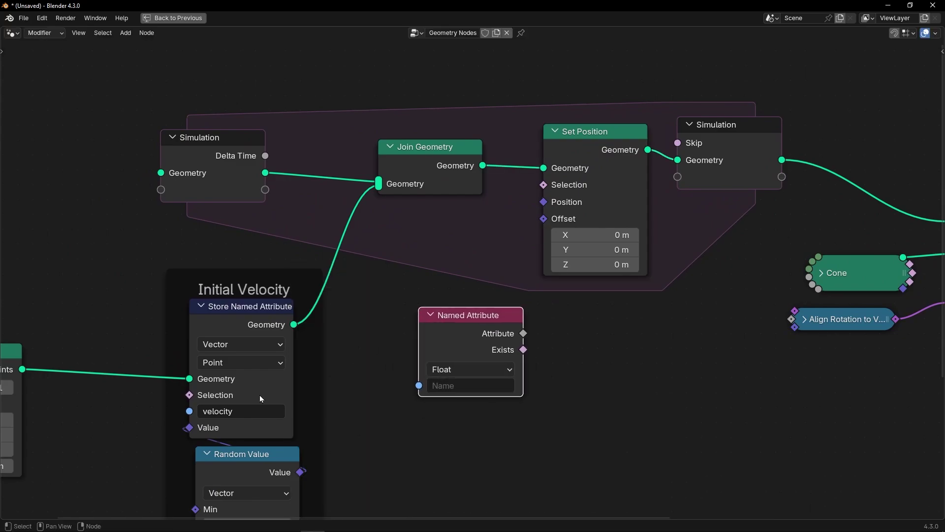
type("velocity")
left_click_drag(523, 333, 535, 329)
left_click_drag(542, 225, 543, 220)
left_click_drag(480, 331, 592, 270)
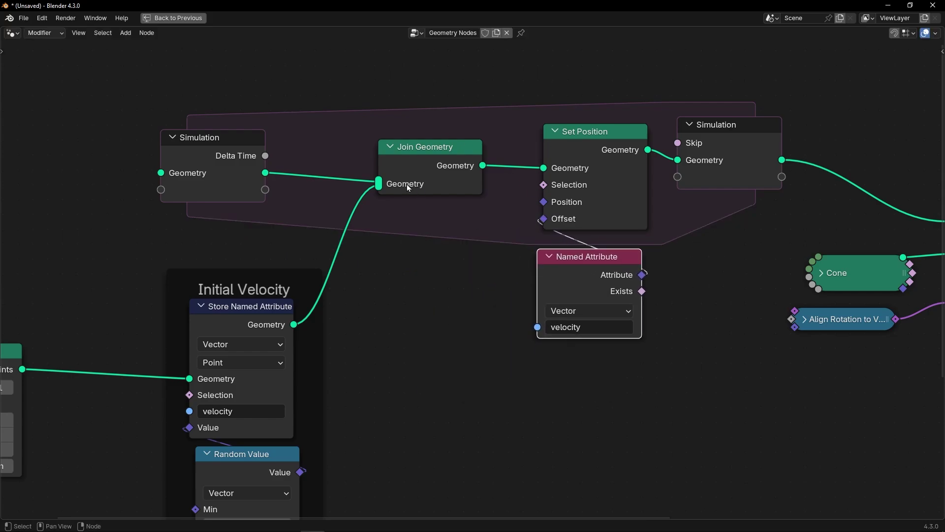
- Play the animation and examine the trail of emitted cones from another angle, undoing the annotation stroke drawn along it
key("ctrl+space")
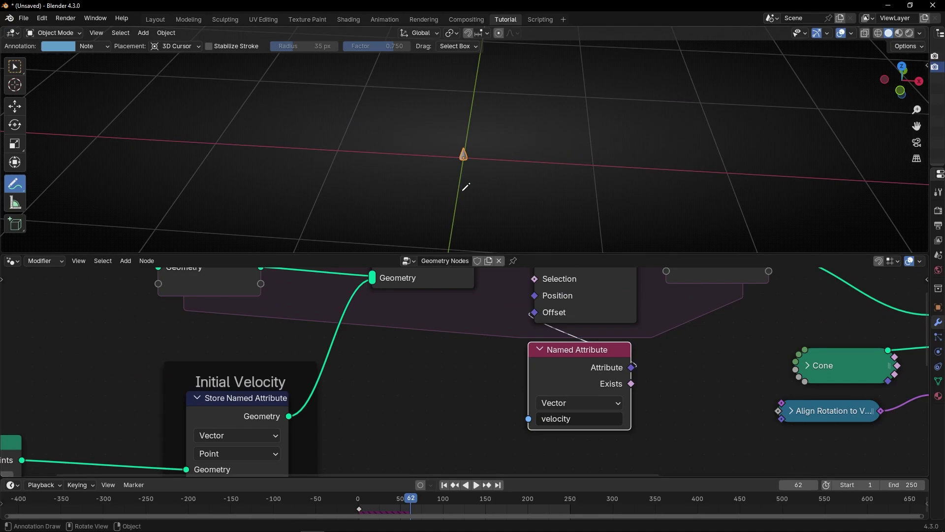
key("space")
mouse_move(509, 204)
middle_mouse_down()
mouse_move(578, 236)
mouse_move(559, 236)
mouse_move(606, 28)
mouse_move(651, 28)
mouse_move(665, 226)
mouse_move(671, 218)
middle_mouse_up()
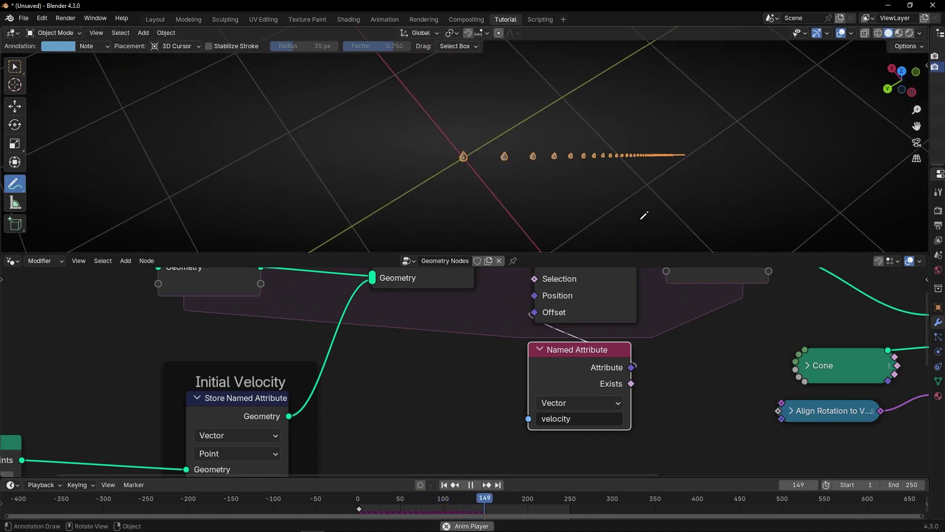
key("space")
left_click_drag(465, 148, 589, 150)
key("ctrl+z")
- Add a Scene Time node with Frame connected to the Random Value Seed and place it below Random Value
mouse_move(377, 394)
middle_mouse_down()
mouse_move(483, 279)
mouse_move(552, 331)
mouse_move(524, 274)
middle_mouse_up()
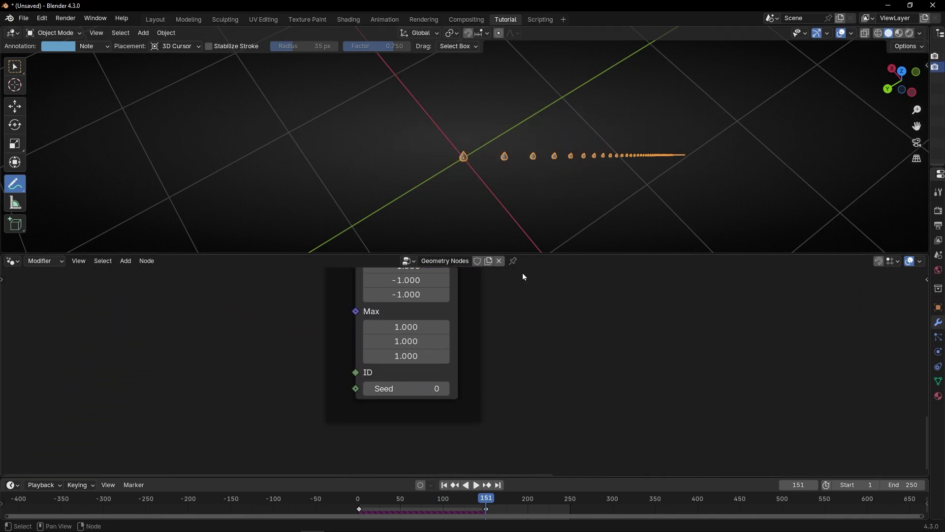
left_click_drag(355, 389, 206, 393)
type("sce")
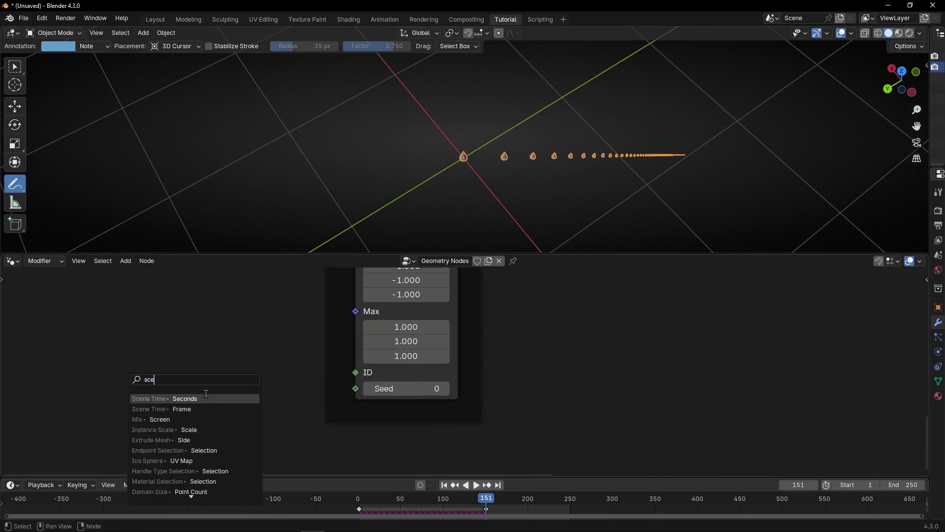
left_click(195, 409)
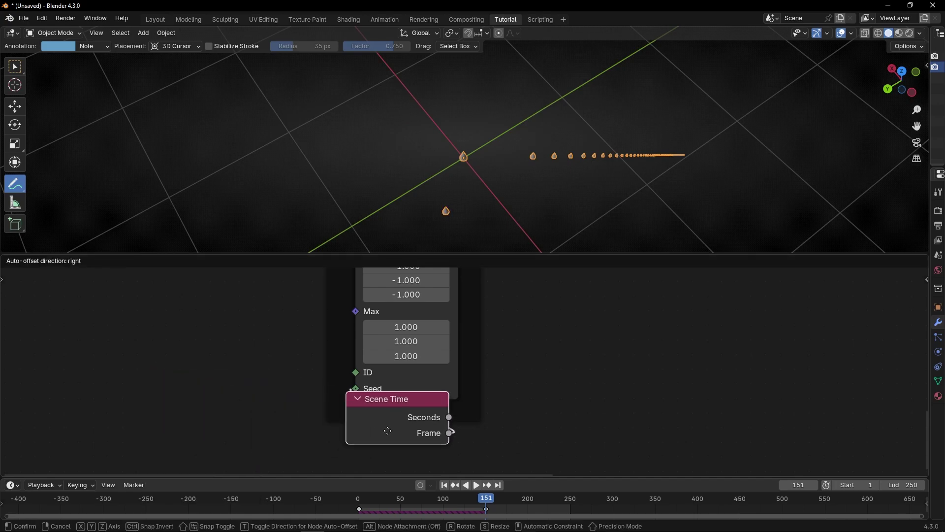
left_click(397, 414)
left_click_drag(401, 396, 405, 410)
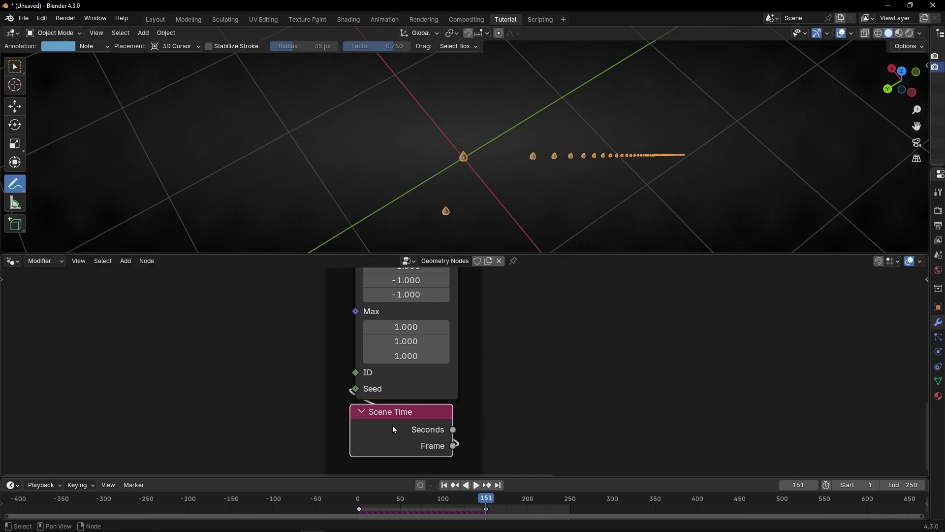
- Hide the viewport overlays and replay the animation from the first frame to examine how the cones spread
left_click(443, 485)
middle_click_drag(530, 167, 799, 59)
left_click(842, 33)
key("space")
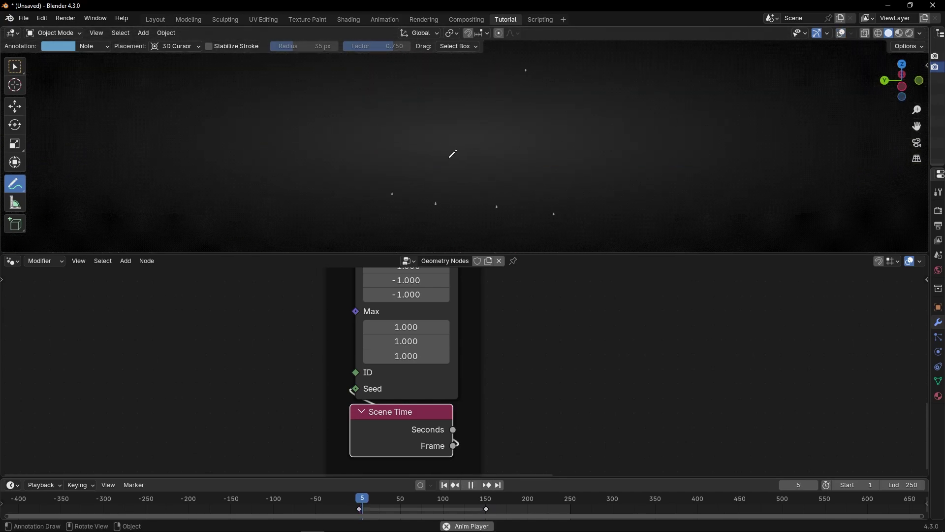
mouse_move(478, 153)
middle_mouse_down()
mouse_move(576, 123)
mouse_move(433, 122)
middle_mouse_up()
key("space")
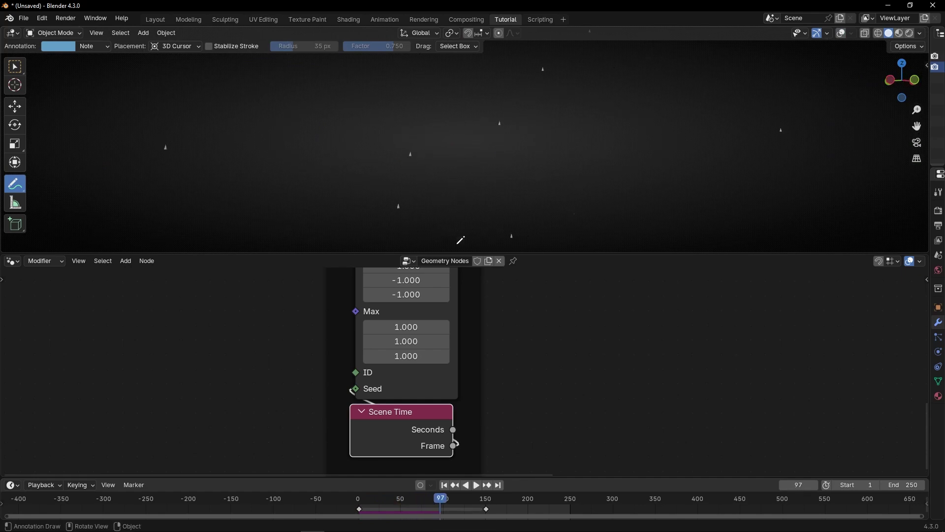
- Insert a Vector Math node set to Scale between Random Value and the Value input of Store Named Attribute
key("ctrl+space")
scroll(448, 286, "down", 2)
left_click_drag(401, 331, 453, 387)
left_click_drag(435, 162, 487, 211)
key("shift+a")
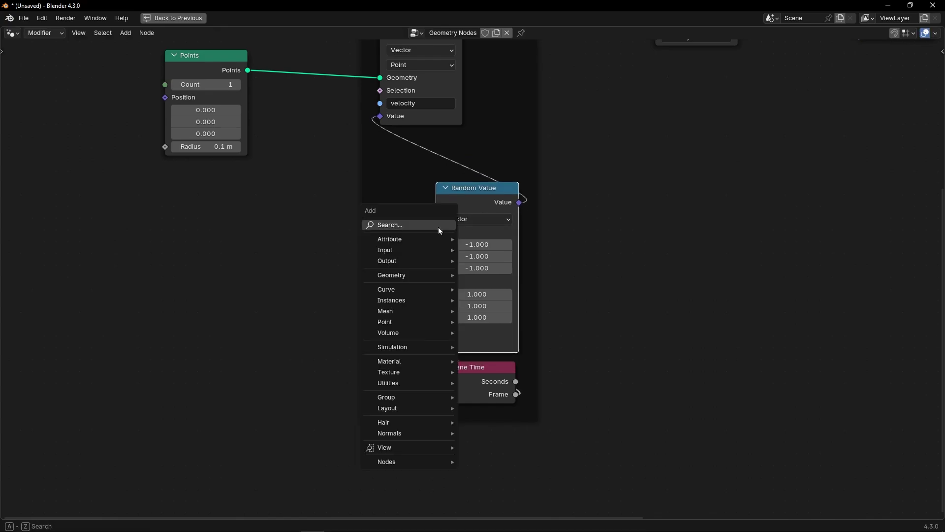
type("vecot m")
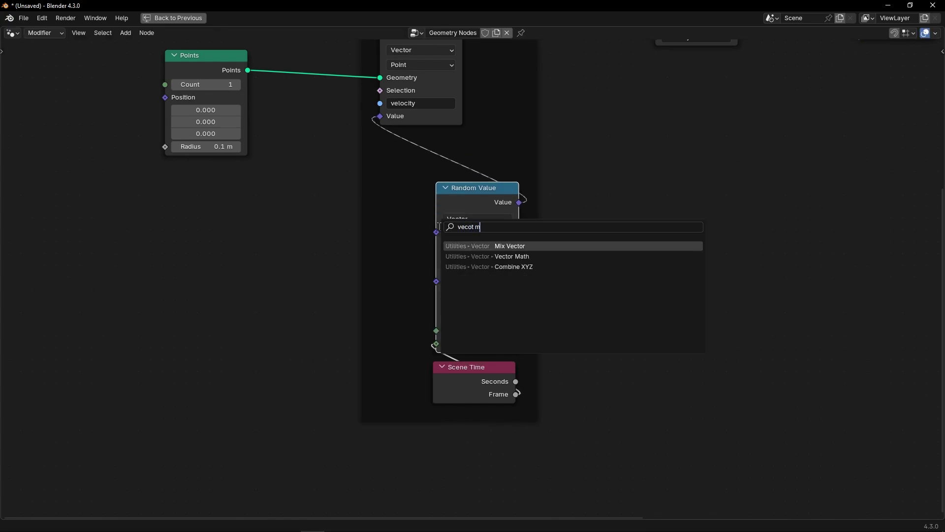
key("Down")
key("Return")
left_click(541, 129)
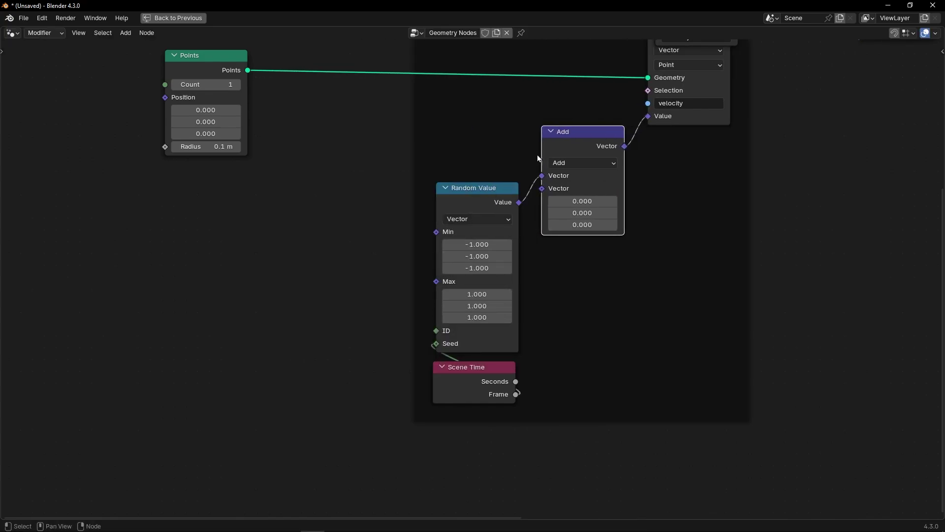
left_click(576, 164)
left_click(562, 369)
- Stack the Store Named Attribute and Scale nodes above Random Value in a compact column inside the Initial Velocity frame
left_click_drag(563, 132, 477, 109)
scroll(570, 119, "down", 2)
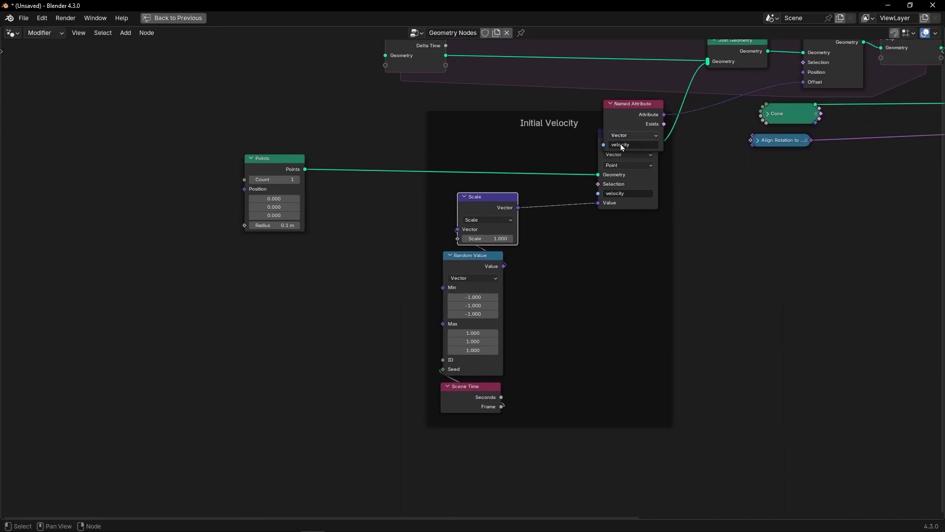
left_click_drag(617, 184, 479, 164)
left_click_drag(492, 207, 470, 207)
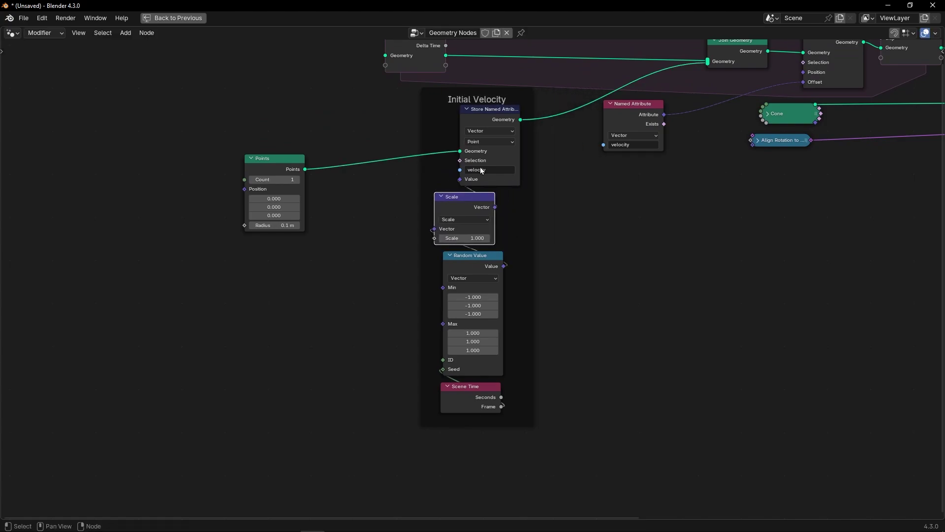
left_click_drag(483, 121, 545, 124)
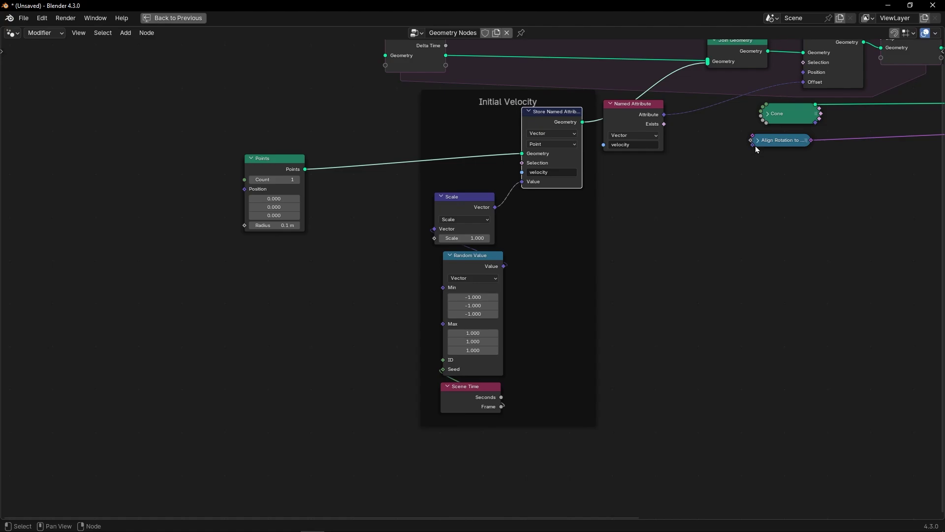
left_click_drag(451, 214, 457, 214)
left_click_drag(546, 127, 469, 128)
mouse_move(467, 205)
left_mouse_down()
mouse_move(508, 194)
mouse_move(546, 217)
mouse_move(461, 190)
left_mouse_up()
scroll(668, 135, "down", 2)
scroll(533, 204, "up", 3)
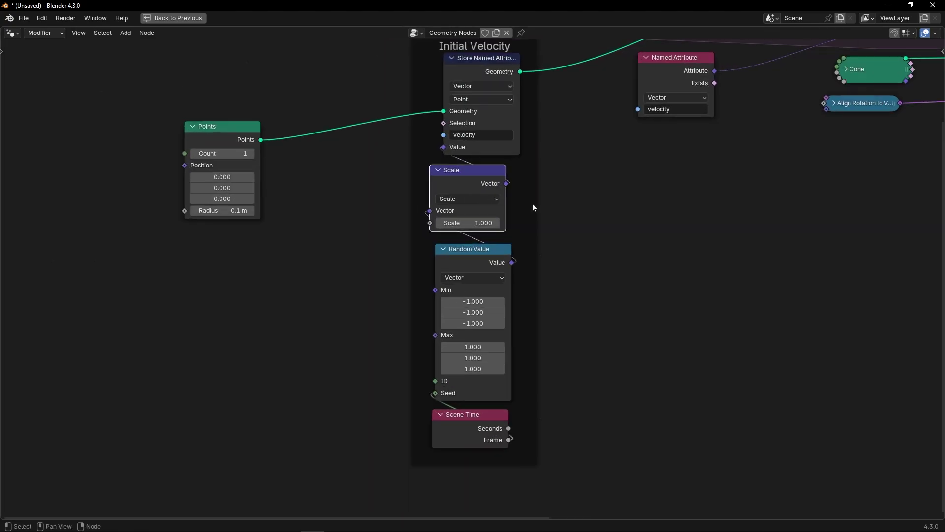
- Reduce the Scale node's factor to 0.08 while replaying the animation from the first frame
key("ctrl+space")
key("shift+Left")
key("space")
key("space")
left_click_drag(469, 319, 431, 319)
middle_click_drag(539, 311, 498, 364)
key("space")
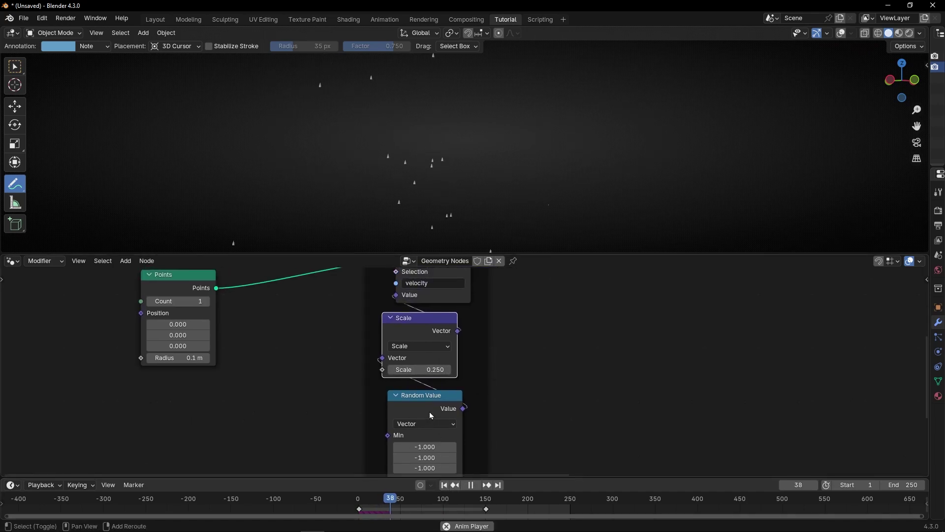
left_click_drag(420, 369, 423, 369)
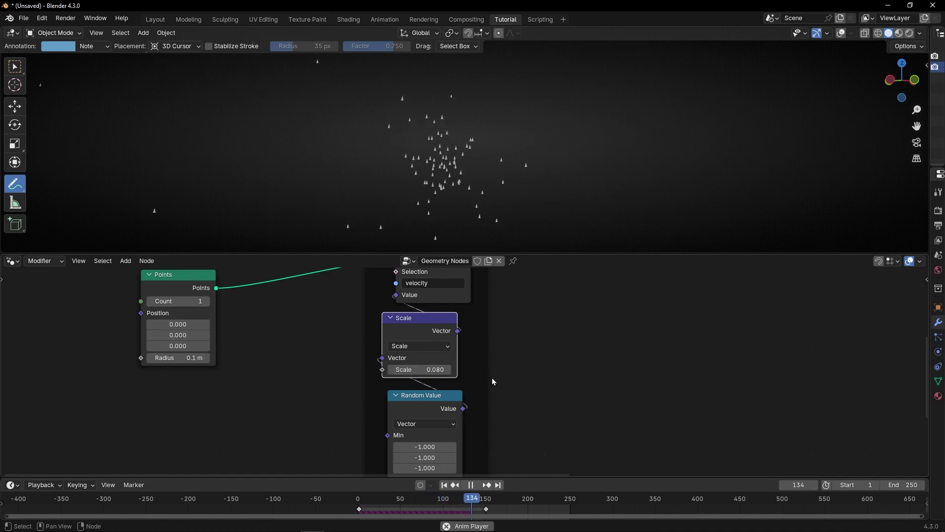
key("space")
- Show the viewport overlays again, and sketch and erase arcing annotation arrows over the emitted cones
left_click(840, 34)
scroll(541, 185, "up", 2)
middle_click_drag(515, 195, 469, 195)
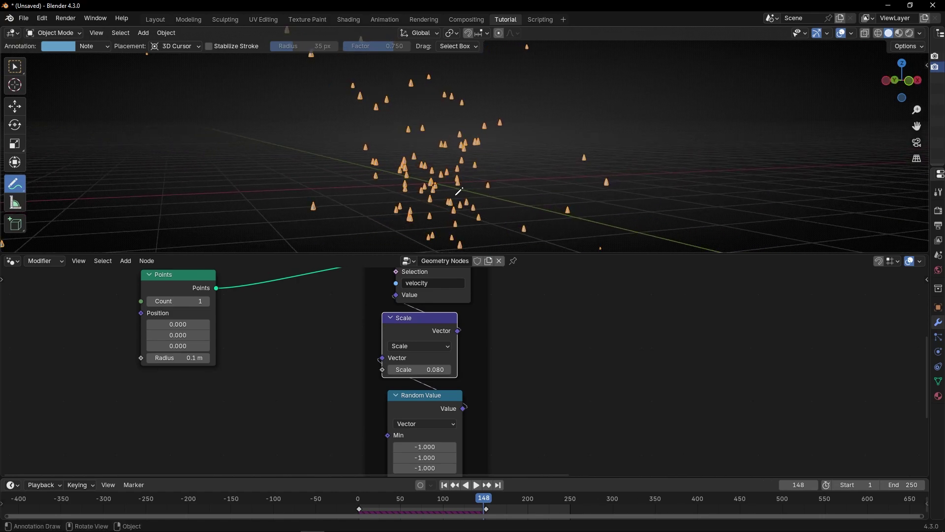
key("ctrl+z")
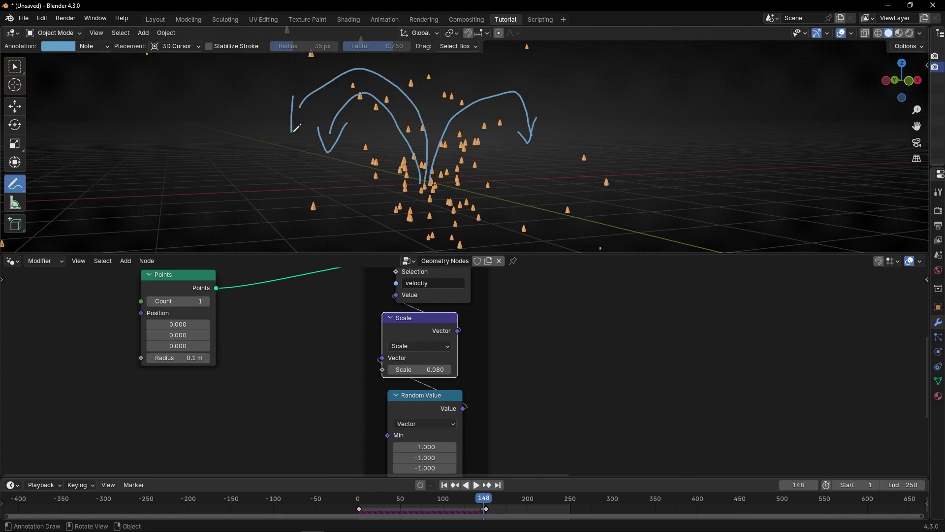
mouse_move(477, 121)
left_mouse_down("ctrl")
mouse_move(489, 97)
mouse_move(379, 102)
mouse_move(300, 79)
left_mouse_up("ctrl")
- Set the Random Value node's Min Z to 0 and replay the animation to examine the emission direction
middle_click_drag(517, 292, 515, 325)
scroll(451, 350, "up", 3)
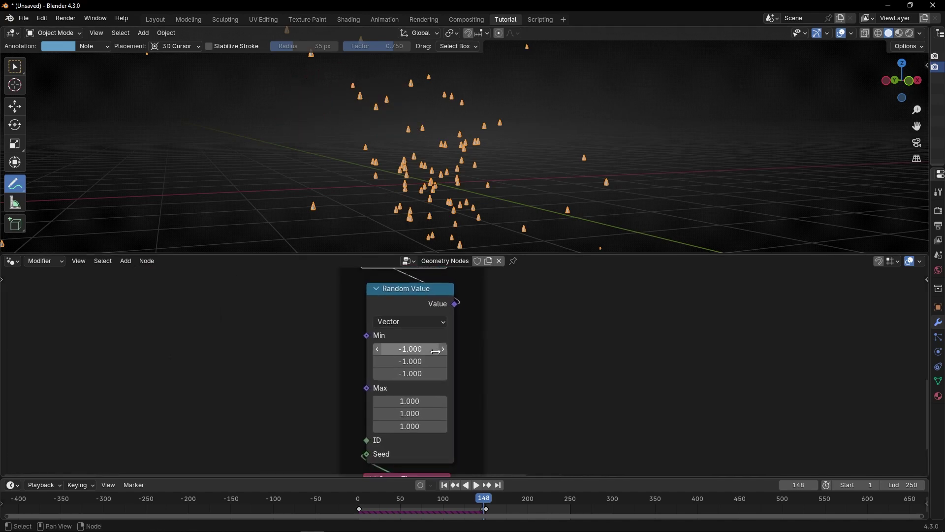
left_click(415, 376)
key("Return")
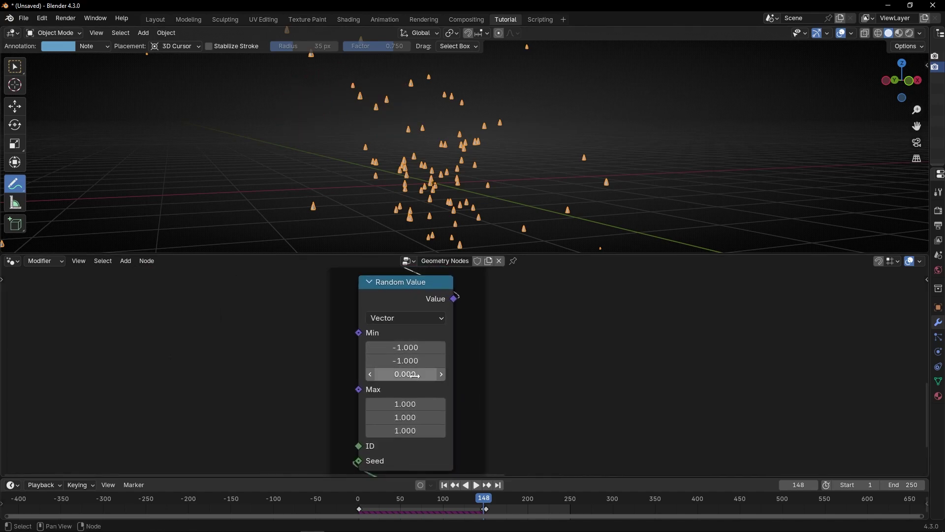
key("shift+Left")
key("space")
middle_click_drag(468, 208, 451, 201)
key("space")
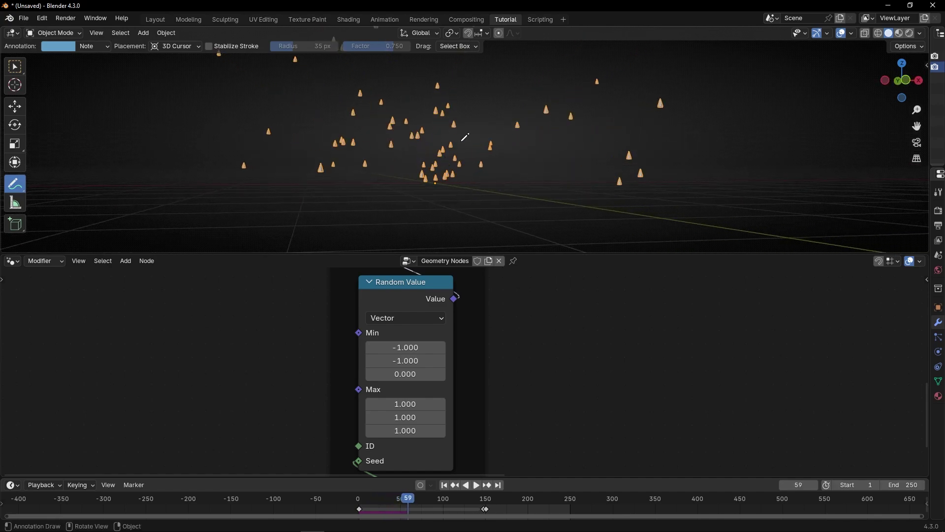
- Set the Random Value node's Max Z to 3 and Min Z to 1 while replaying the animation
double_click(396, 429)
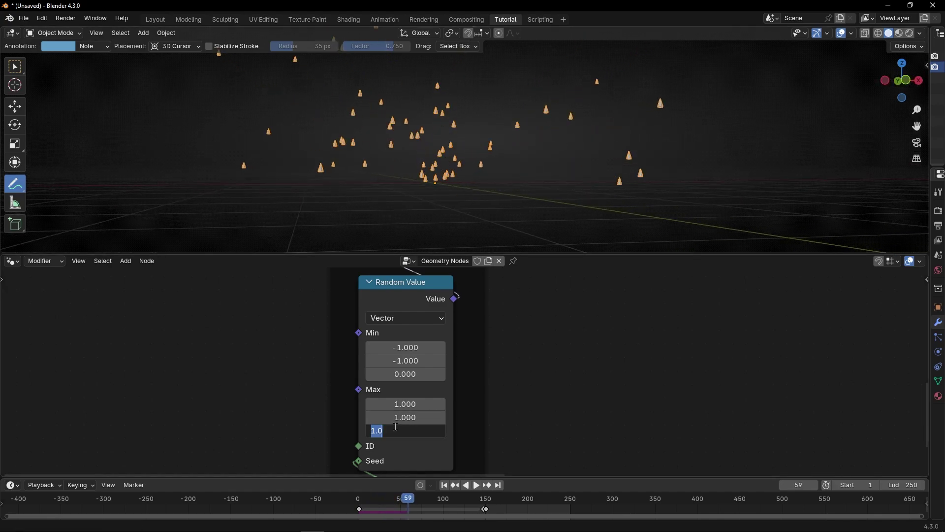
key("Return")
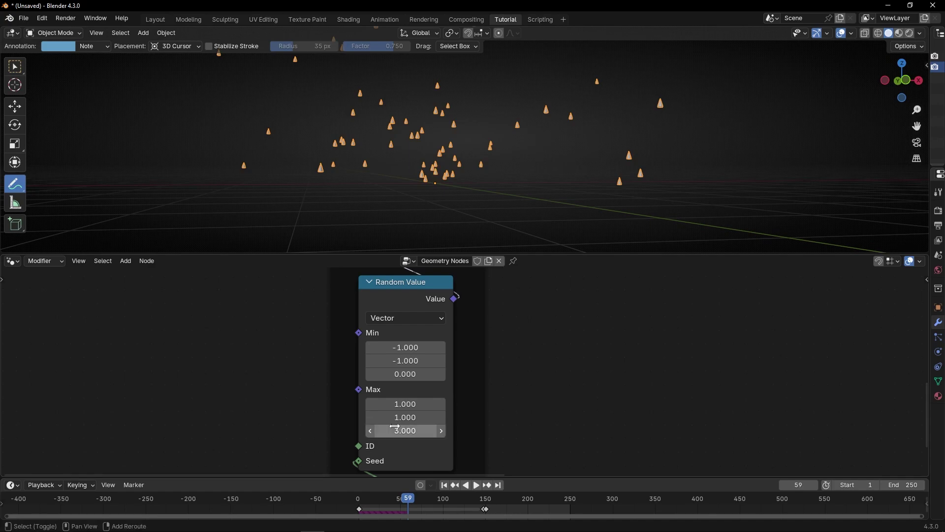
key("shift+Left")
key("space")
double_click(399, 370)
type("1")
key("Return")
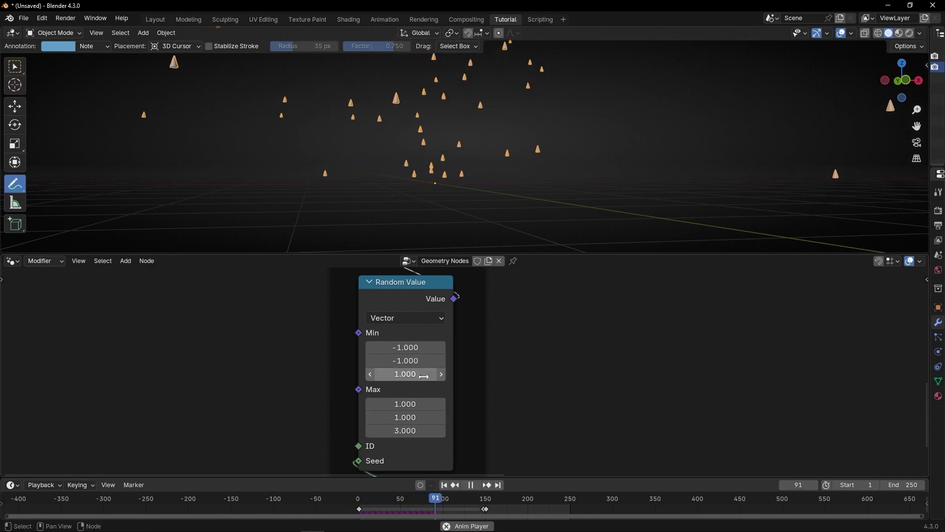
- Replay and pause the animation, then sketch downward-arcing annotation arrows from the emitter and erase them
key("shift+Left")
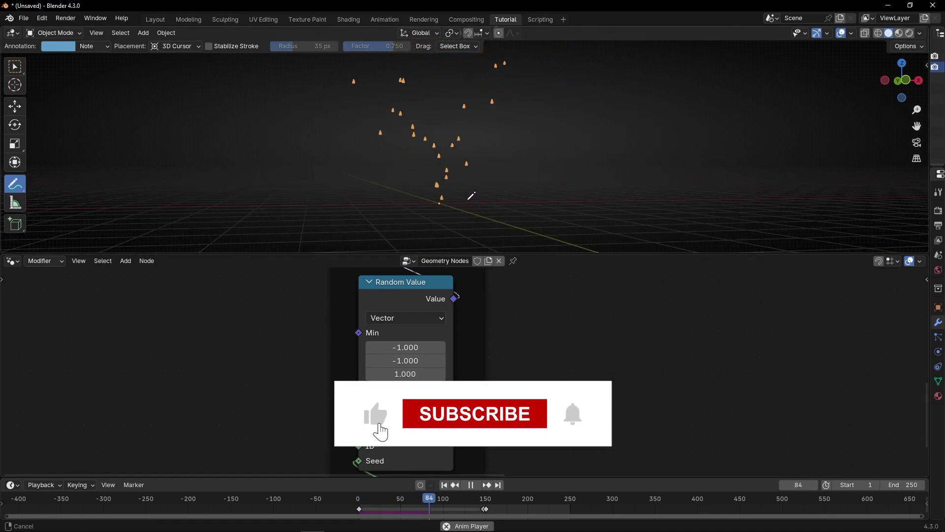
key("space")
mouse_move(430, 204)
left_mouse_down()
mouse_move(457, 120)
mouse_move(505, 207)
mouse_move(517, 197)
left_mouse_up()
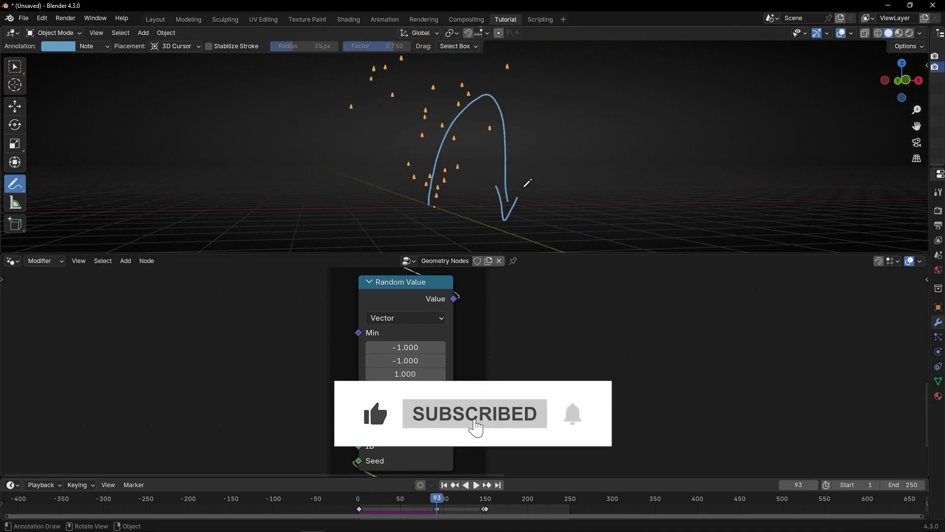
left_click_drag(428, 183, 351, 177)
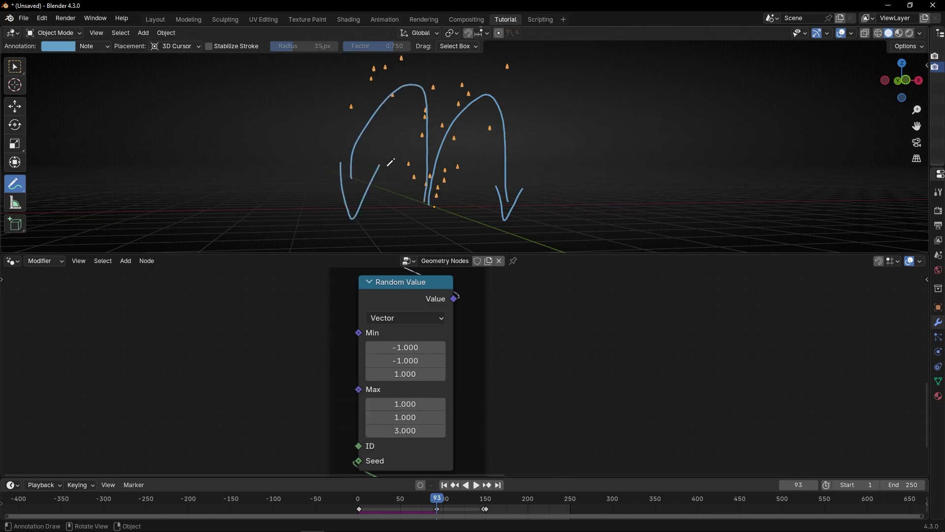
mouse_move(467, 107)
left_mouse_down("ctrl")
mouse_move(355, 192)
mouse_move(390, 127)
mouse_move(524, 187)
left_mouse_up("ctrl")
- Frame the Set Position node and its velocity Named Attribute node together under the label "Apply Velocity"
key("ctrl+space")
scroll(615, 309, "down", 6)
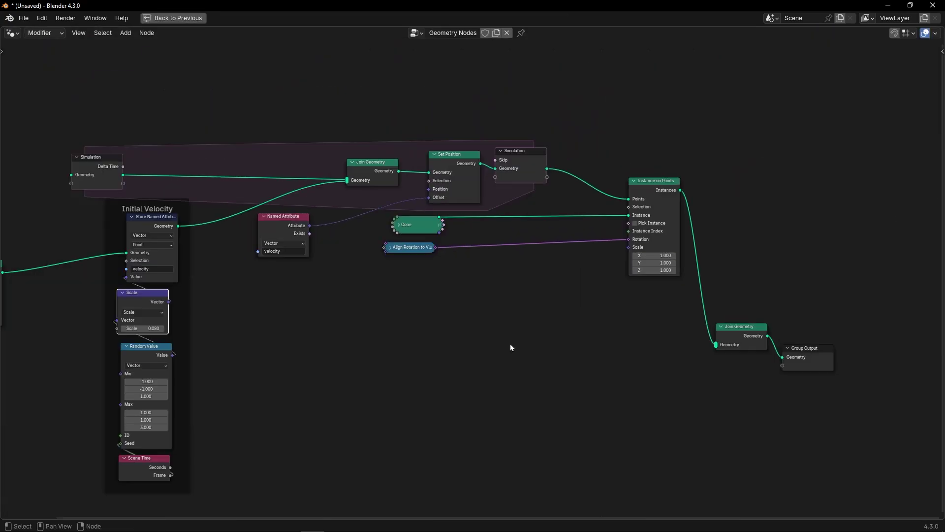
key("ctrl+j")
key("F2")
type("Apply Velocity")
key("Return")
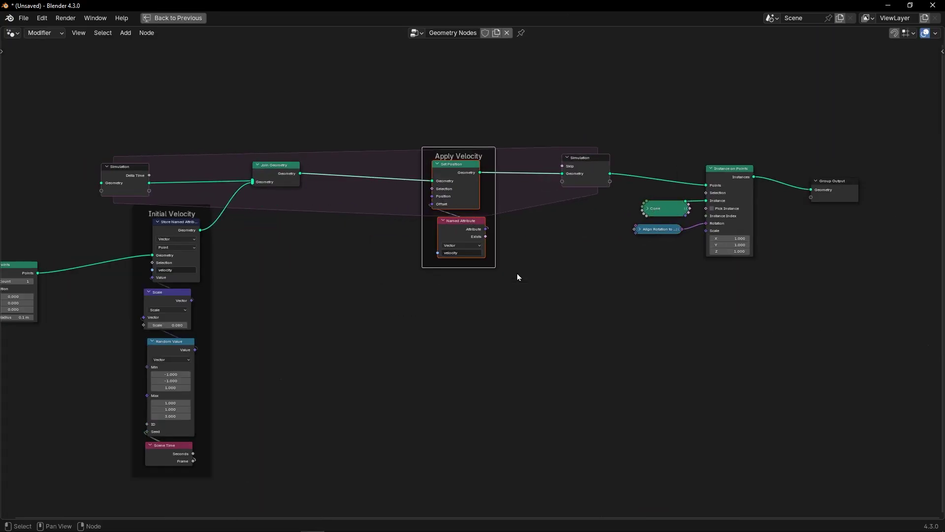
- Move the Apply Velocity nodes farther from Join Geometry to make room for more nodes inside the simulation zone
scroll(470, 289, "up", 2)
left_click_drag(436, 127, 493, 127)
left_click_drag(438, 200, 483, 189)
middle_click_drag(265, 283, 438, 293)
middle_click_drag(402, 263, 401, 285)
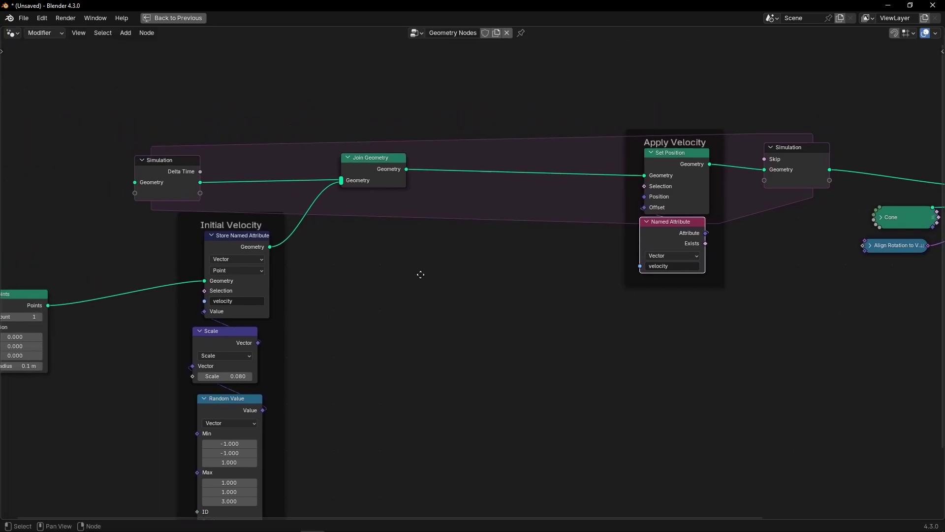
- Insert a Store Named Attribute node between Join Geometry and the Apply Velocity Set Position, with attribute name velocity
scroll(445, 271, "up", 1)
key("shift+a")
type("store")
key("Return")
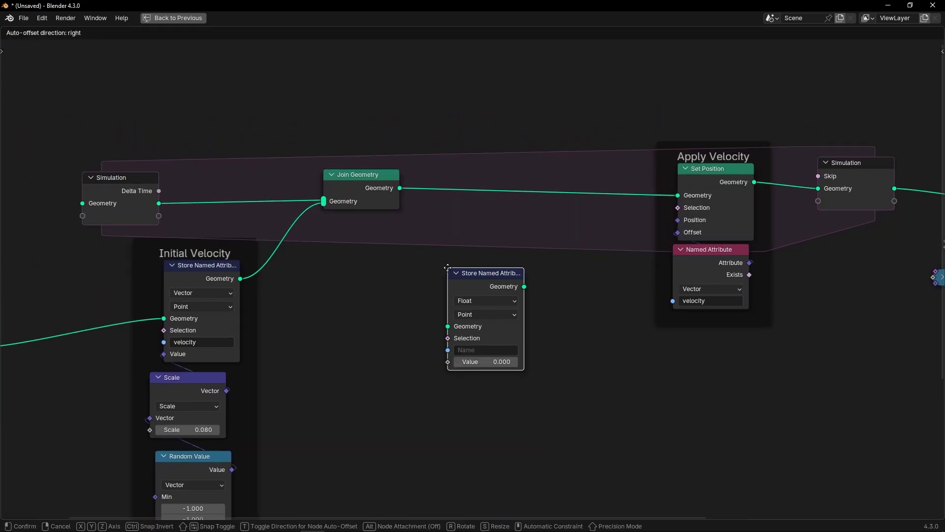
left_click(450, 172)
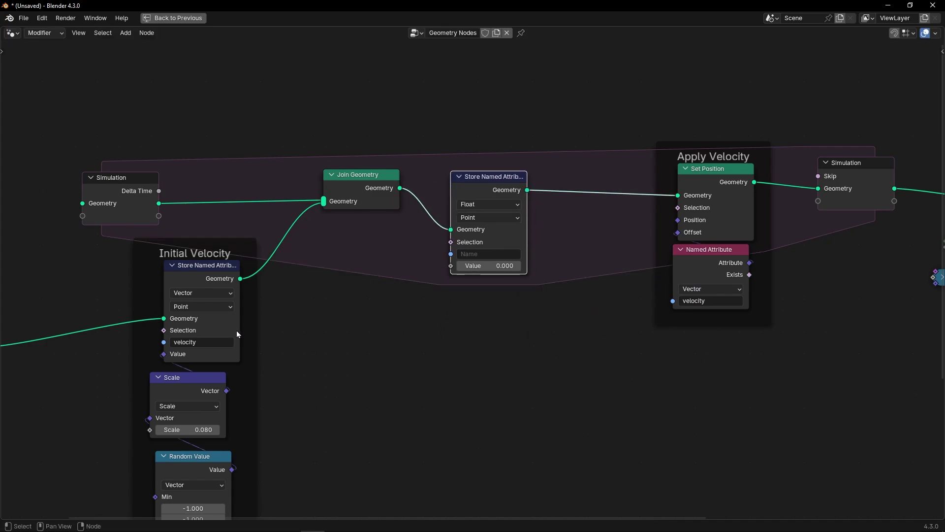
scroll(236, 330, "up", 1)
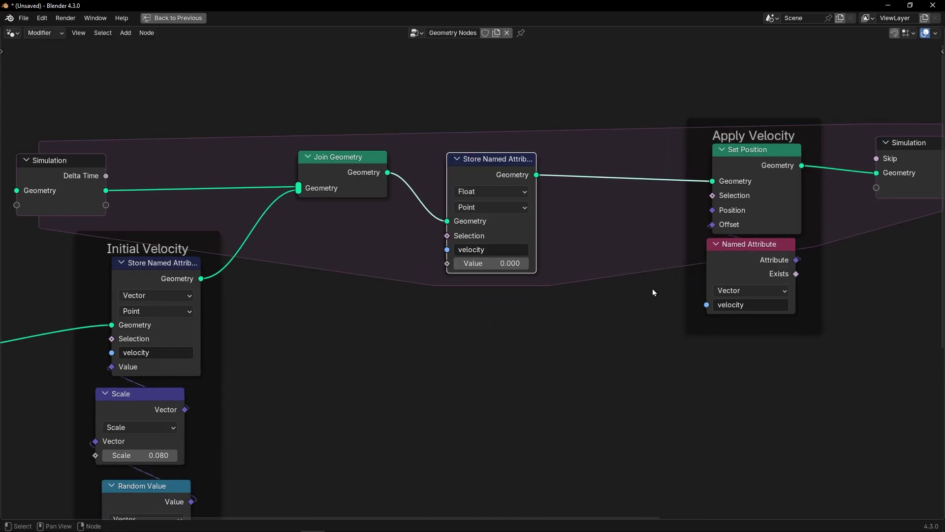
- Add a Named Attribute node below the new Store Named Attribute node, reading the Vector attribute velocity
key("shift+a")
type("named")
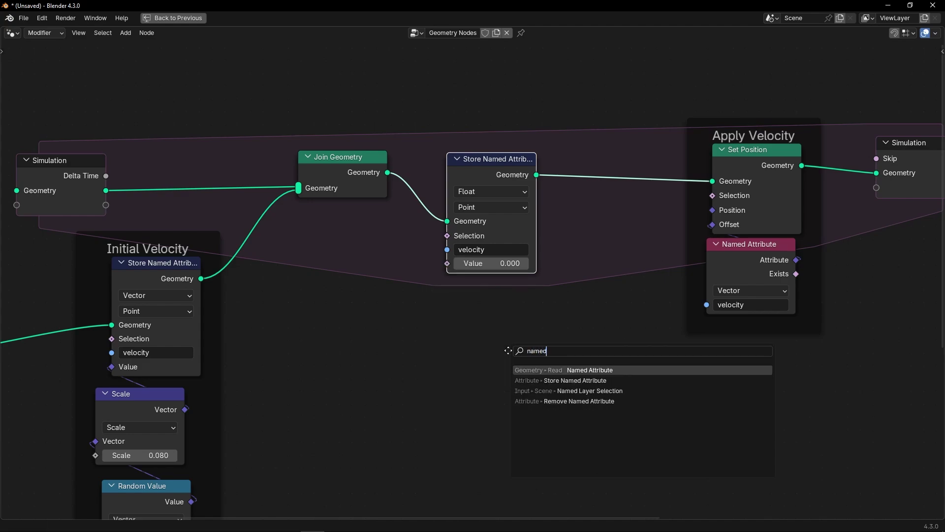
key("Return")
left_click(411, 344)
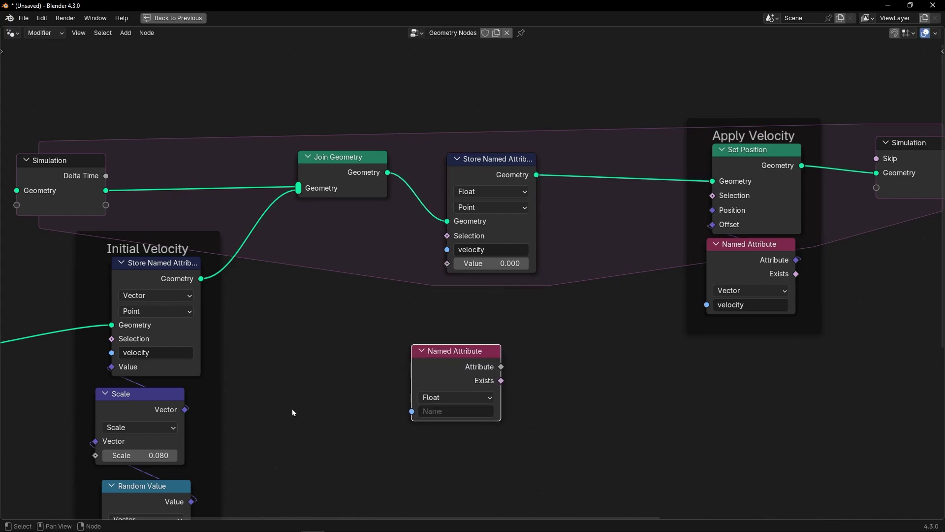
left_click(488, 397)
left_click(445, 456)
- Connect the Named Attribute output to the new Store Named Attribute's Value and set the store node's data type to Vector
left_click_drag(501, 366, 447, 264)
left_click(491, 197)
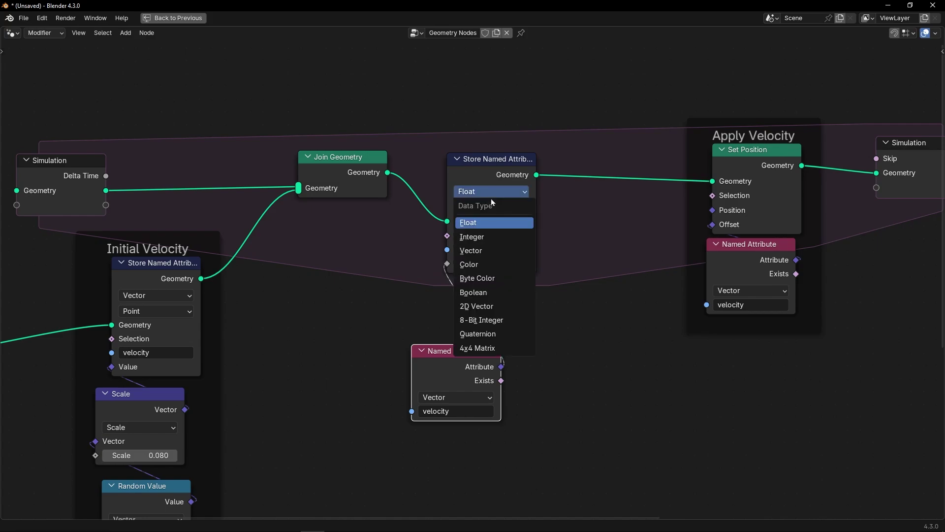
left_click(473, 250)
left_click_drag(436, 362, 472, 326)
- Play the animation to examine how the points move with velocity re-stored in the simulation, and pause it
key("ctrl+space")
key("space")
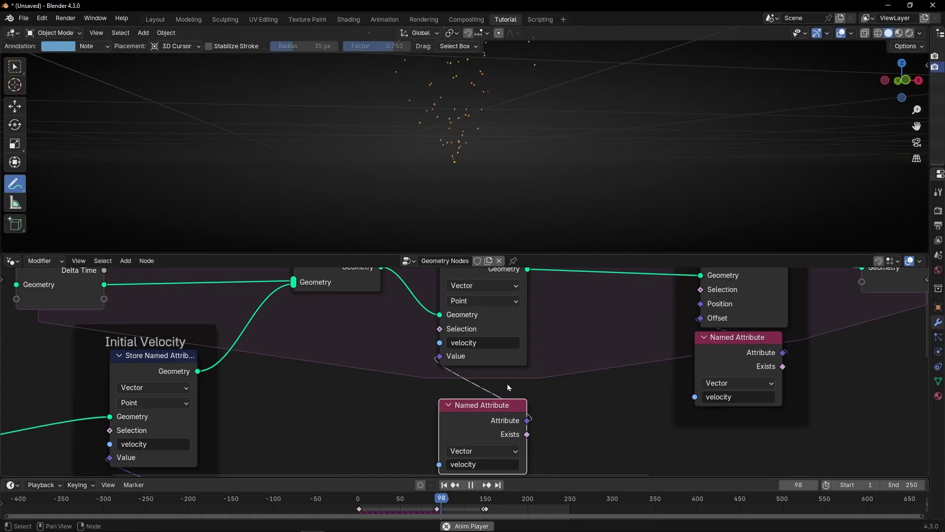
scroll(446, 390, "down", 1)
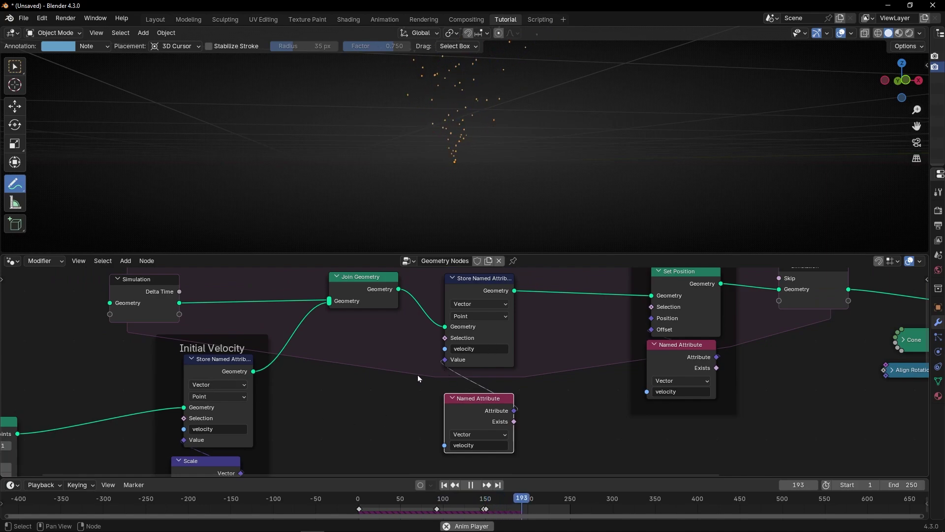
key("space")
scroll(500, 373, "up", 1)
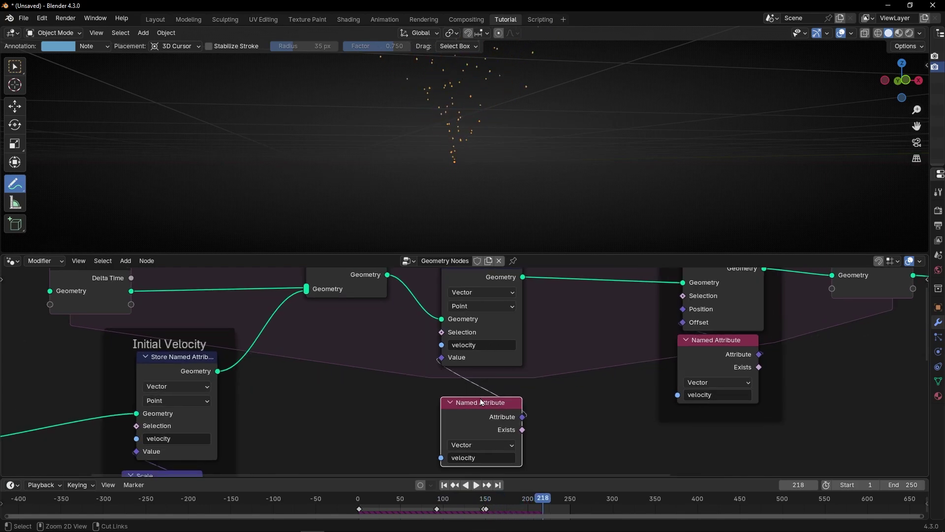
- Cut the link between the new Named Attribute and Store Named Attribute, and move Named Attribute lower for space
key("ctrl+space")
scroll(482, 366, "up", 4)
left_click_drag(483, 367, 488, 432)
scroll(534, 398, "down", 5)
middle_click_drag(553, 380, 460, 348)
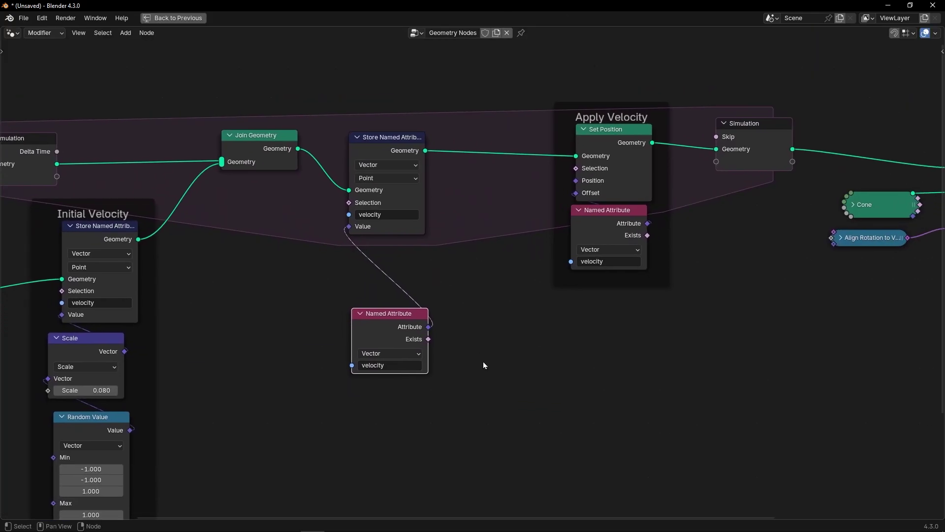
right_click_drag(435, 305, 411, 297, "ctrl")
left_click_drag(414, 326, 373, 386)
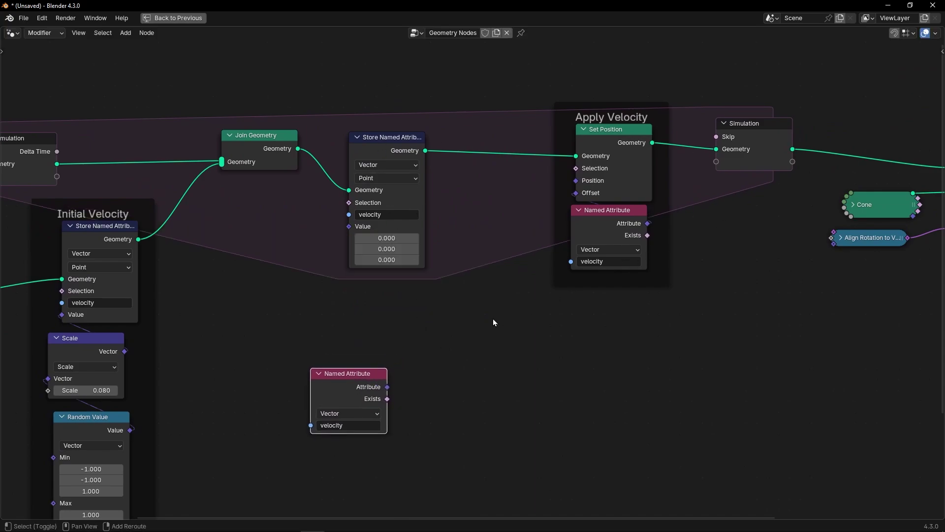
- Add a Vector Math Add node between Named Attribute and Store Named Attribute's Value, feeding the attribute into its second vector
key("shift+a")
type("vector ma")
key("Return")
left_click(427, 315)
left_click_drag(387, 387, 427, 407)
left_click_drag(504, 340, 349, 226)
left_click_drag(351, 387, 360, 405)
left_click_drag(459, 321, 368, 261)
left_click_drag(363, 402, 381, 385)
- Set the Add node's first-vector Z to -0.010 while replaying the animation, and hide the viewport overlays
key("ctrl+space")
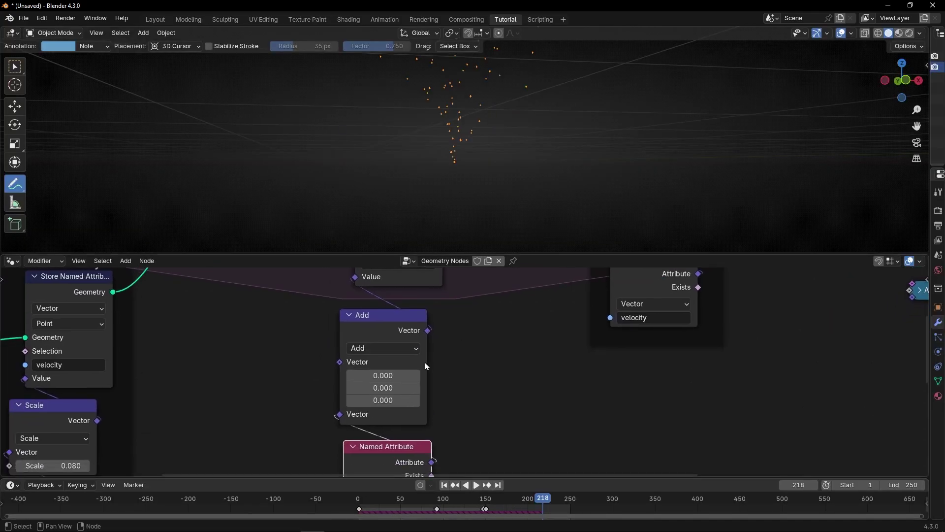
left_click(443, 484)
key("space")
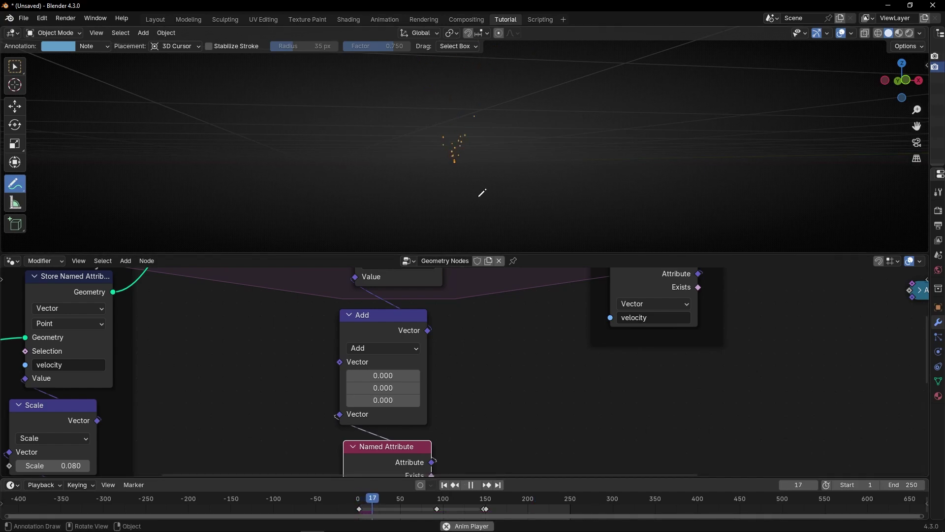
left_click_drag(389, 399, 355, 400)
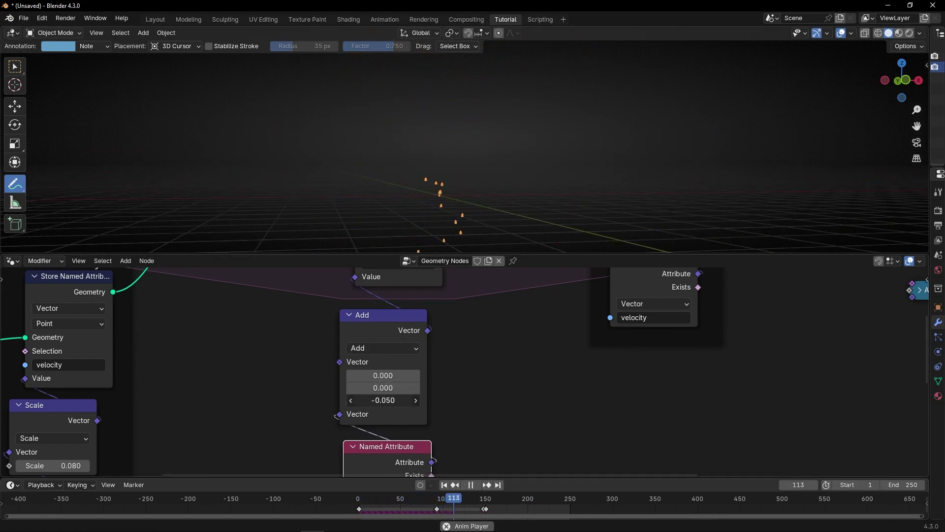
left_click_drag(383, 400, 383, 399)
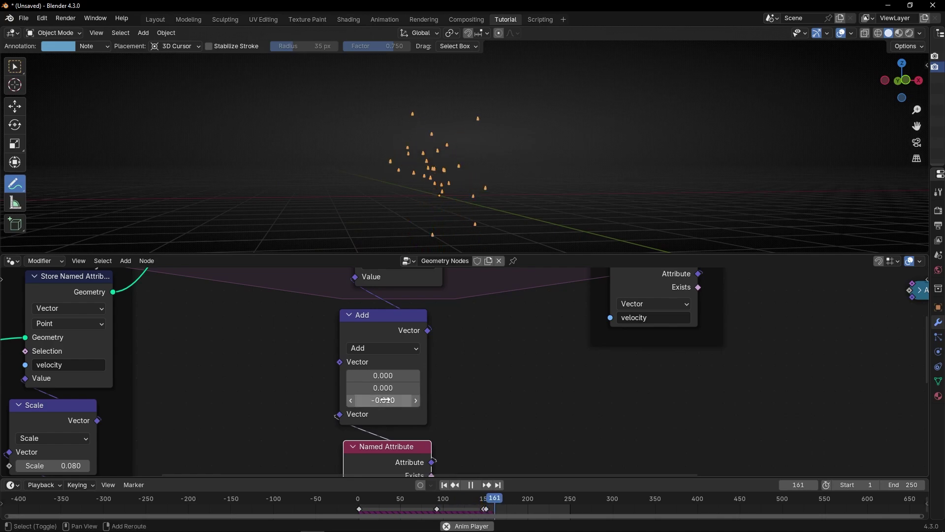
middle_click_drag(465, 197, 667, 121)
left_click(841, 33)
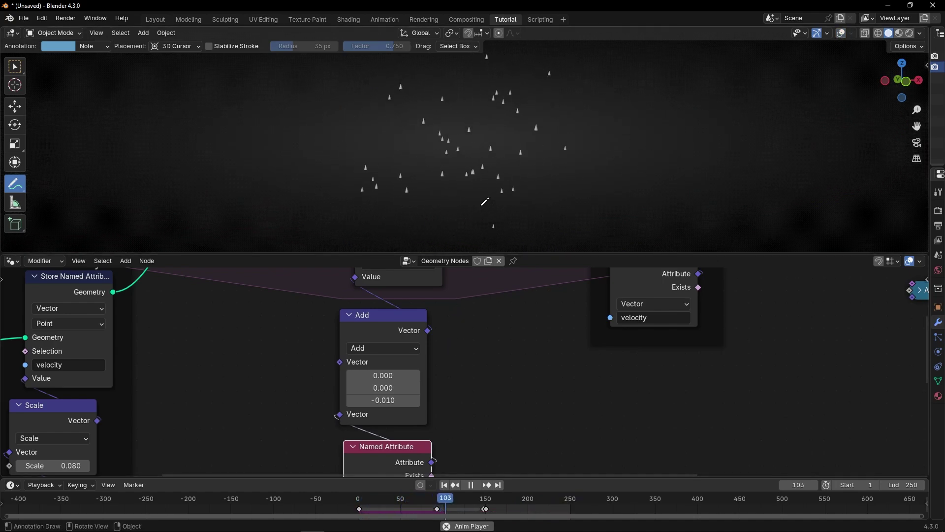
- Detach the velocity Named Attribute from Set Position's Offset and move it down within the Apply Velocity frame
key("ctrl+space")
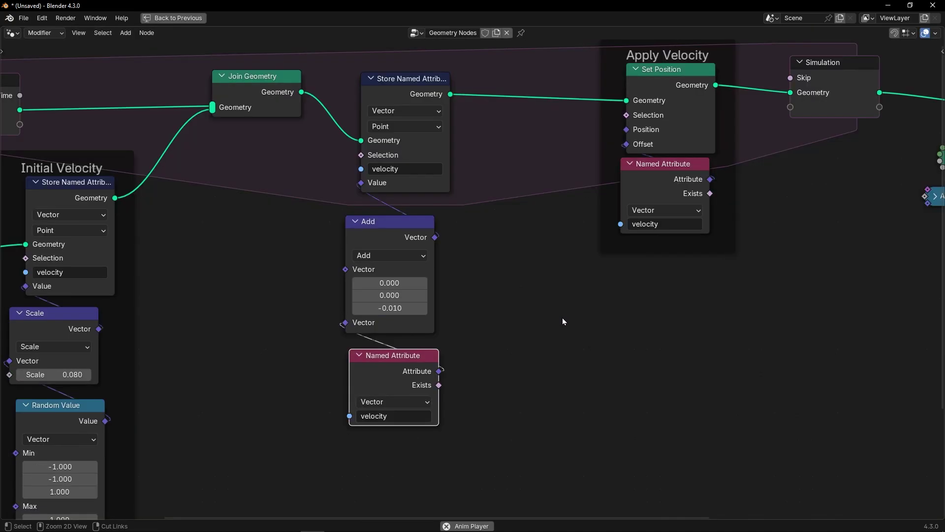
middle_click_drag(638, 312, 522, 350)
left_click(548, 231)
left_click_drag(550, 234, 552, 347, "alt")
- Duplicate the Add node beside the original and change the copy's operation to Scale
left_click(287, 283)
key("shift+d")
left_click(421, 279)
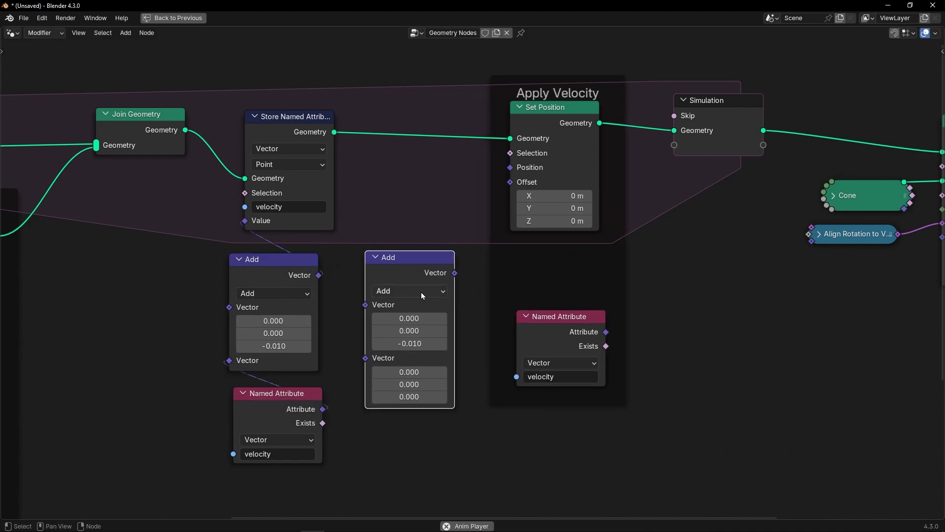
left_click(421, 293)
left_click(394, 513)
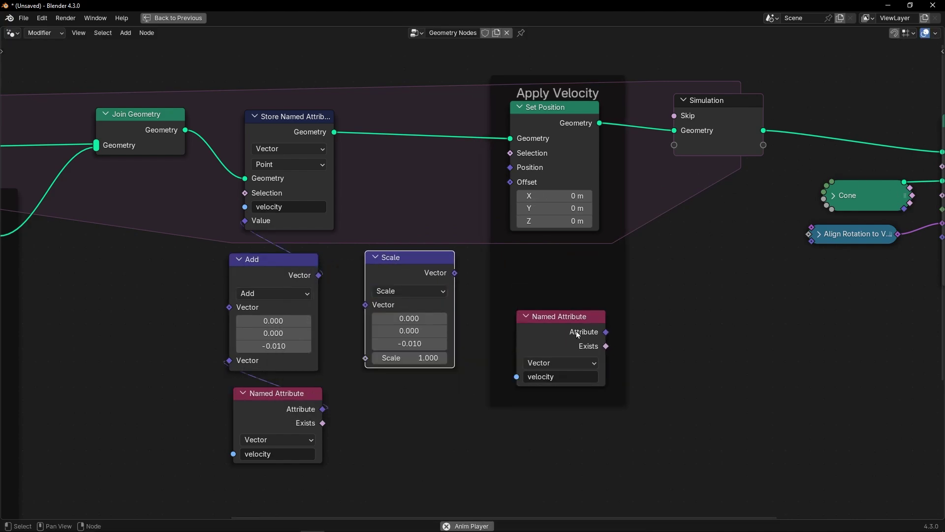
- Wire the velocity Named Attribute through the new Scale node into Set Position's Offset and place Scale in the Apply Velocity frame
left_click_drag(602, 334, 372, 305)
left_click_drag(453, 272, 510, 182)
left_click_drag(446, 258, 590, 220)
- Set the Apply Velocity Scale node's factor to 0.160 and restart the animation from the first frame
key("ctrl+space")
left_click_drag(566, 373, 496, 373)
left_click(444, 485)
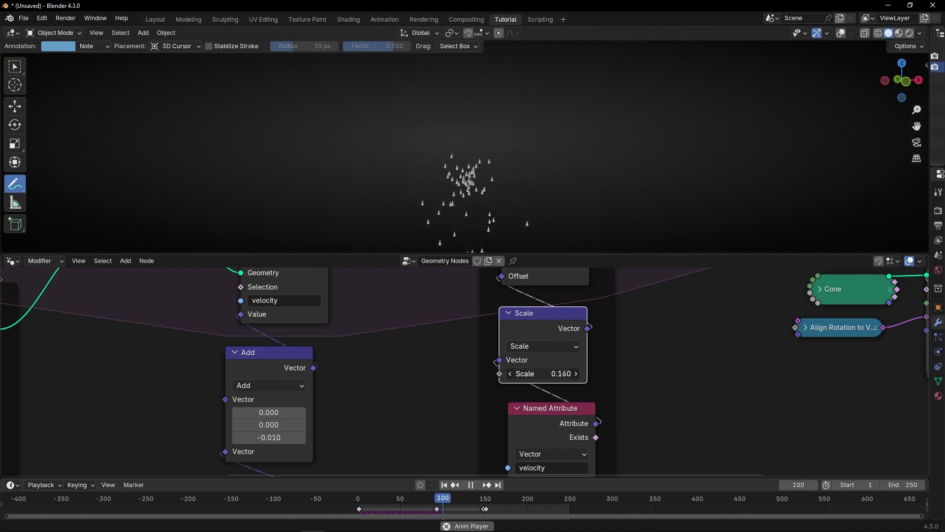
- Set the Initial Velocity Scale node's factor to 0.260 while examining the playback, and return to the first frame
middle_click_drag(120, 380, 422, 335)
middle_click_drag(333, 388, 358, 339)
left_click_drag(230, 416, 265, 416)
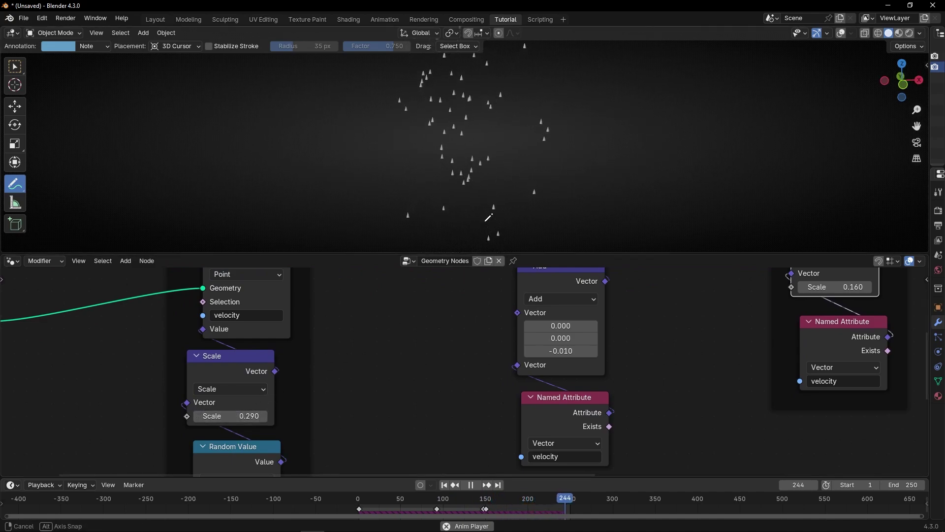
key("ctrl+space")
key("ctrl+space")
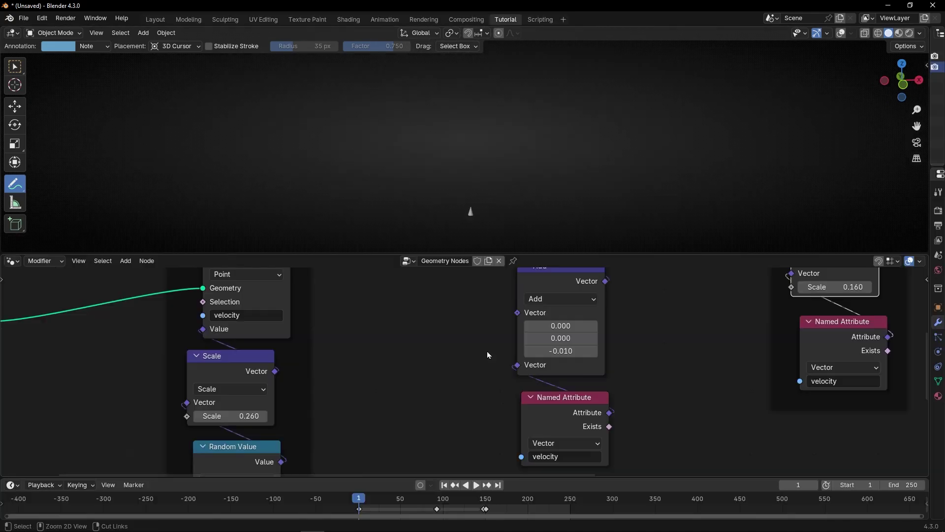
- Insert a Set Material node between Instance on Points and Group Output, and assign Material to it
scroll(297, 380, "down", 5)
scroll(493, 363, "down", 3)
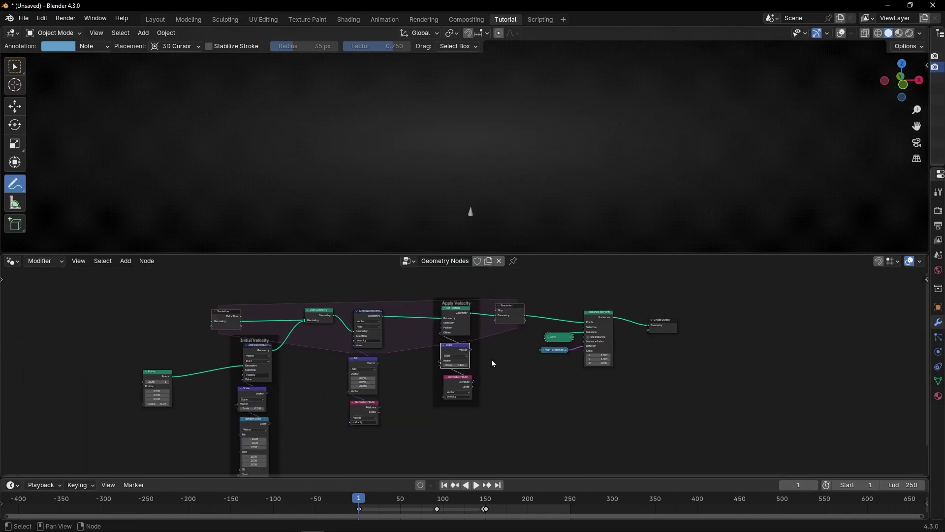
scroll(756, 338, "up", 5)
key("shift+a")
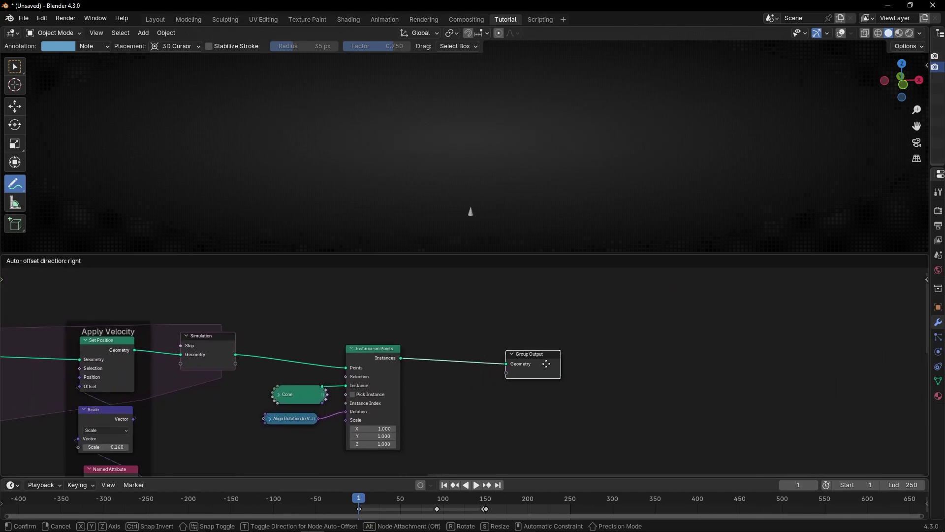
type("set")
key("Return")
left_click(454, 360)
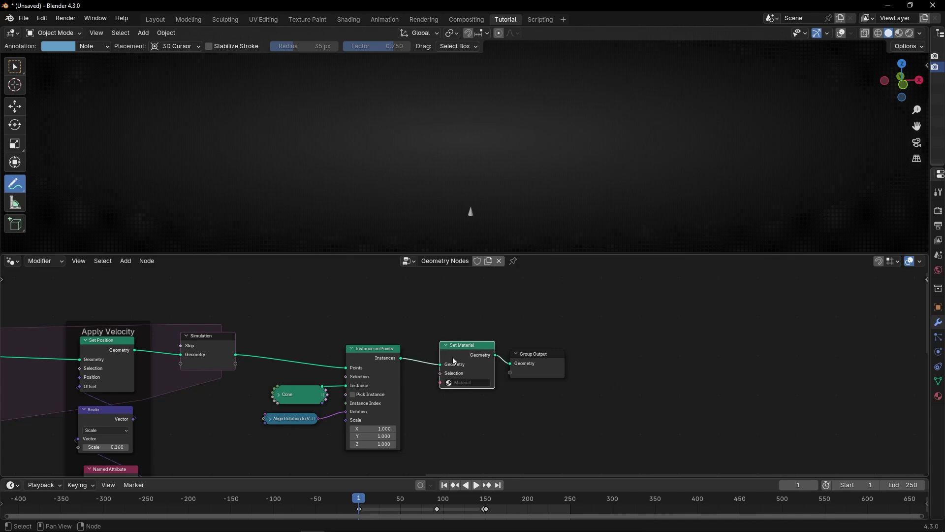
left_click(457, 384)
left_click(464, 401)
- Switch the viewport to Material Preview shading and change the node area to the Shader Editor
scroll(276, 337, "up", 4)
middle_click_drag(267, 337, 422, 316)
left_click(898, 36)
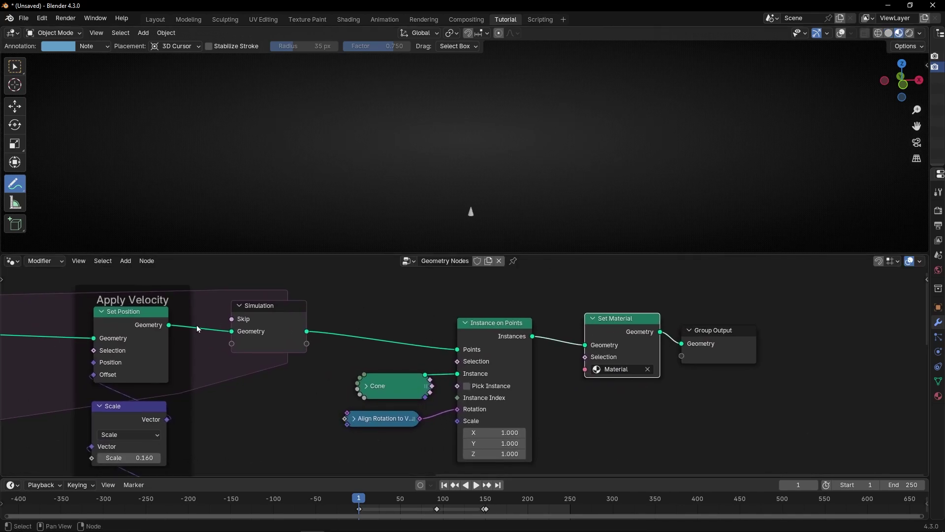
middle_click_drag(195, 327, 368, 293)
left_click(13, 261)
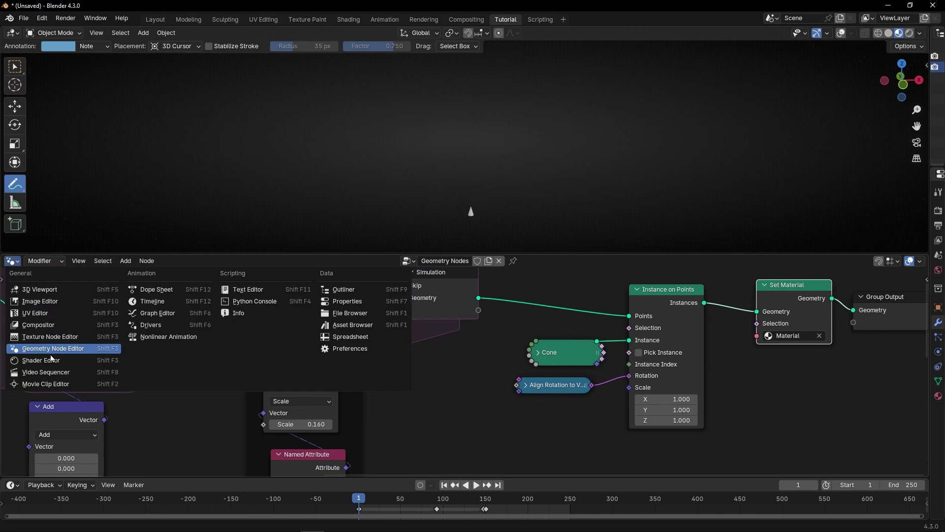
left_click(52, 360)
middle_click_drag(286, 317, 498, 368)
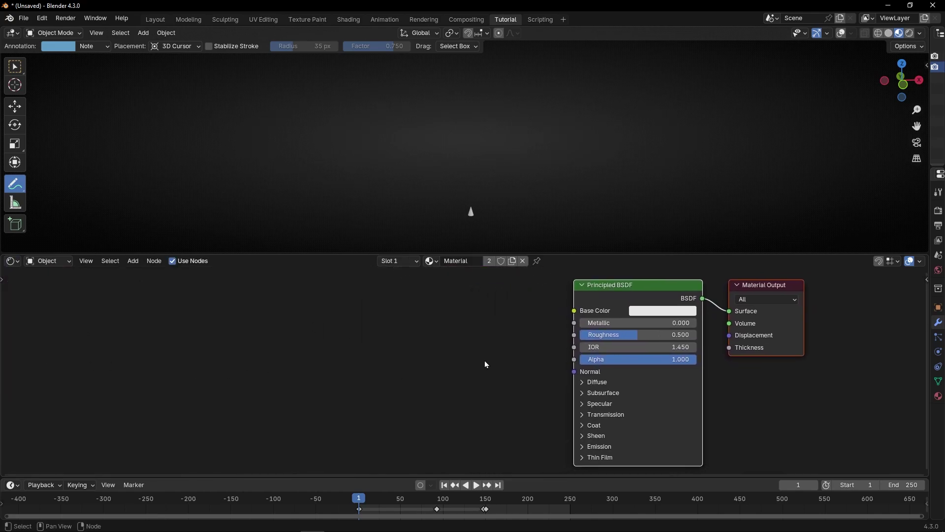
- Add an Object Info node to the material's node tree, placed well before the Principled BSDF
key("shift+a")
type("ob")
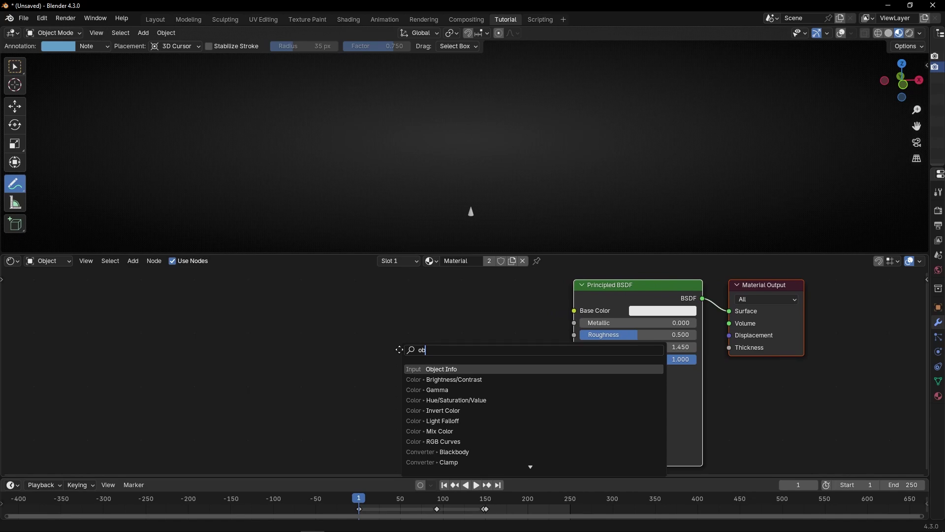
key("Return")
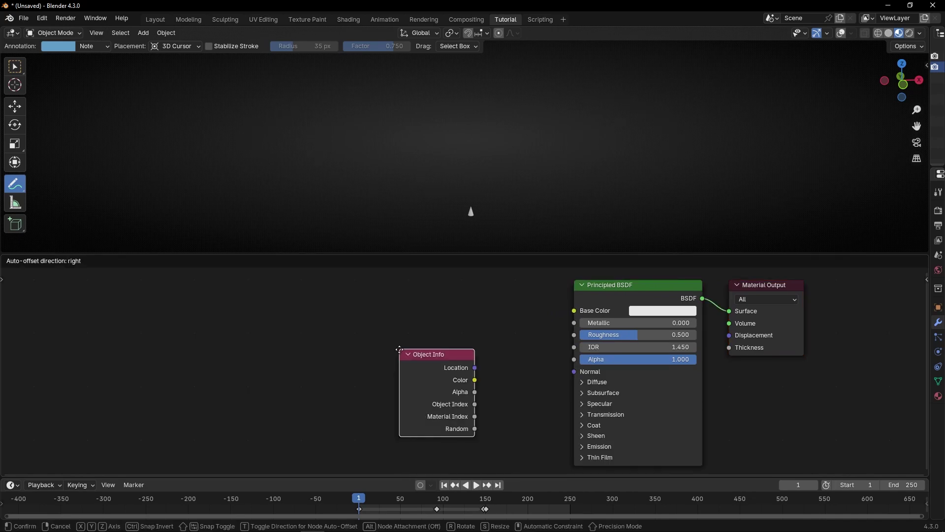
left_click(291, 317)
- Feed Object Info's Random output into a new Color Ramp and link the ramp's Color output to the Principled BSDF's Base Color
left_click_drag(366, 397, 414, 326)
type("color ra")
key("Return")
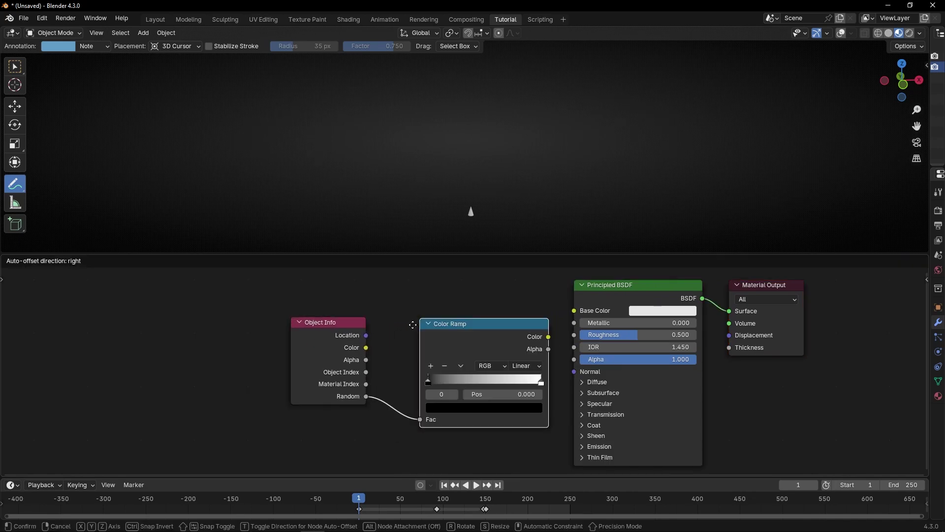
left_click(413, 325)
left_click_drag(549, 337, 574, 310)
scroll(466, 373, "up", 2)
- Play the animation to frame 29 and set both Color Ramp stops to the same blue, #004CFFFF
key("space")
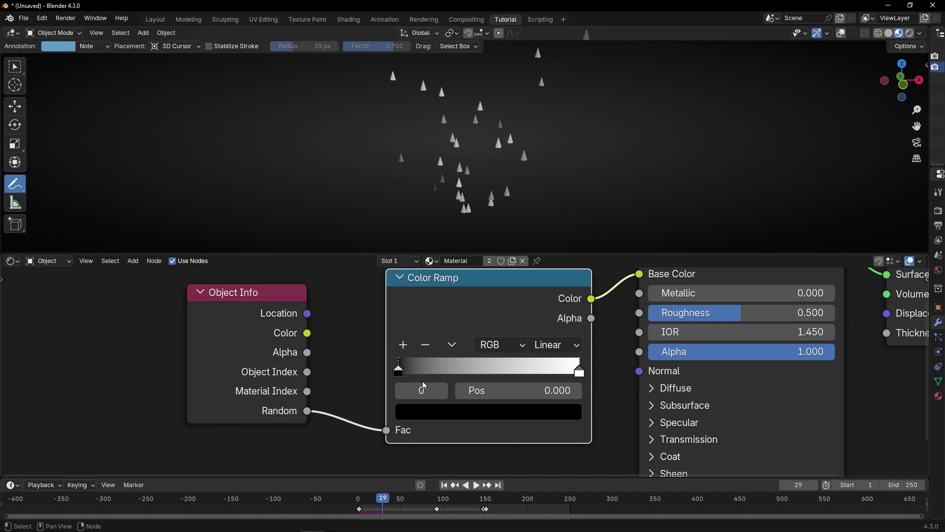
left_click(425, 414)
left_click_drag(555, 226, 551, 132)
left_click_drag(508, 167, 515, 150)
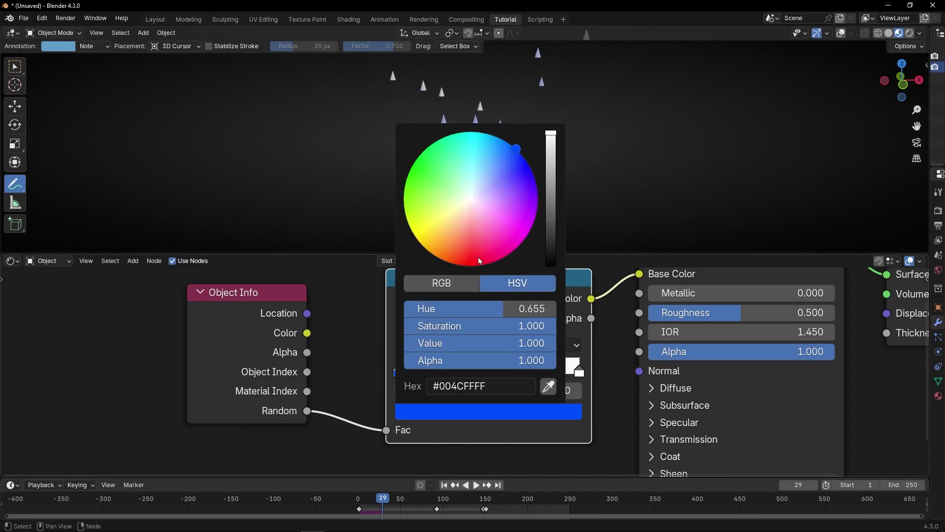
left_click(579, 371)
key("ctrl+v")
- Set the Color Ramp's color mode to HSV with Far interpolation and play the animation to examine the cone colors
left_click(501, 345)
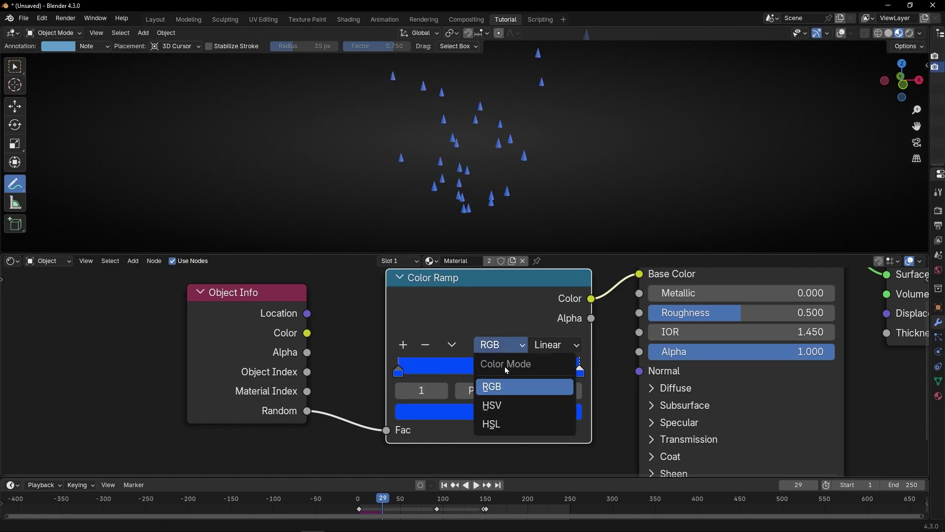
left_click(500, 409)
left_click(558, 348)
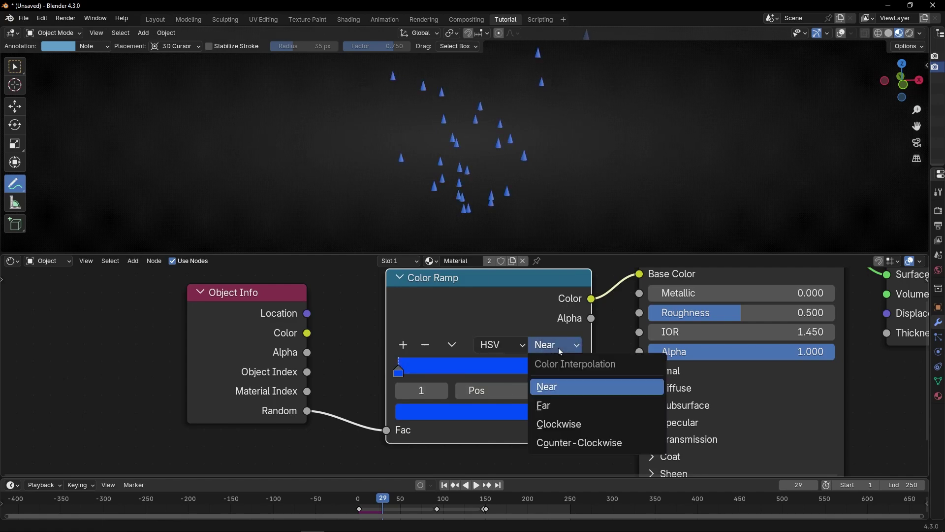
left_click(551, 405)
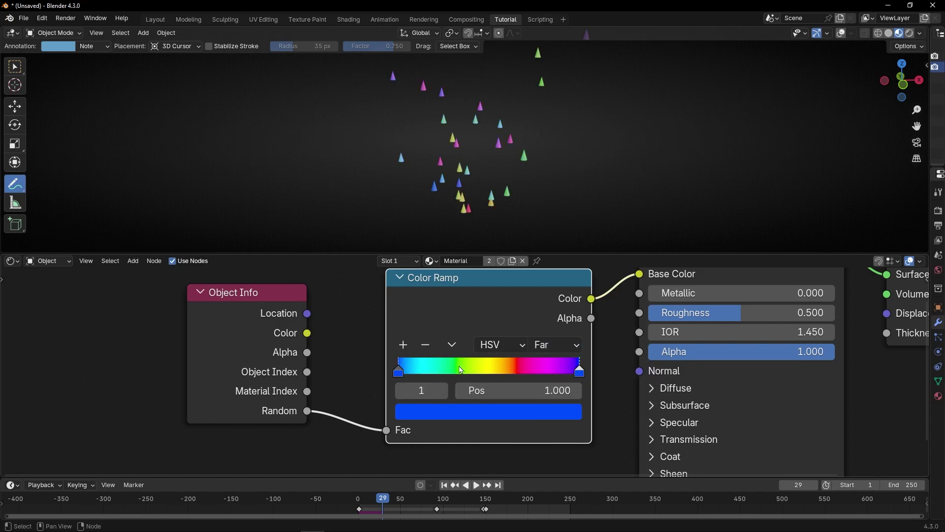
key("space")
key("ctrl+space")
middle_click_drag(484, 295, 511, 311)
key("space")
key("ctrl+space")
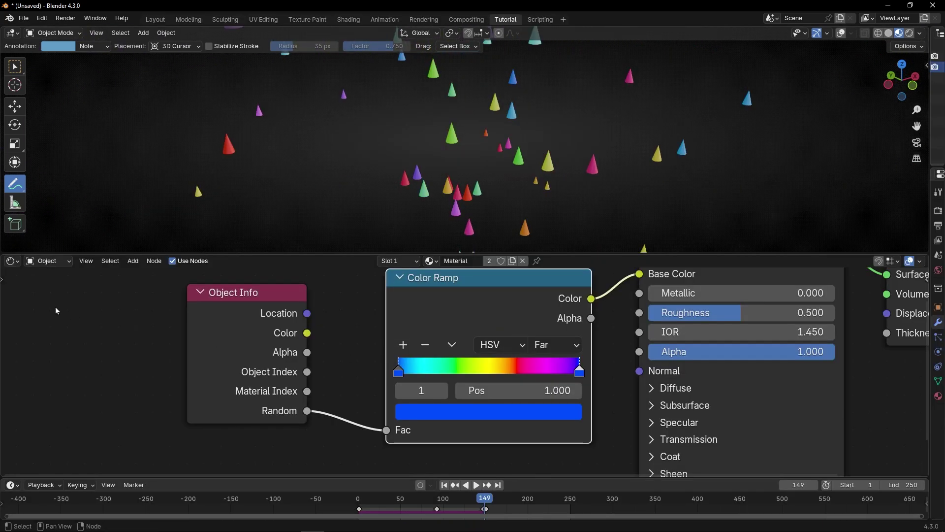
- Change the node area back to the Geometry Node Editor and expand the collapsed Align Rotation to Vector node
left_click(12, 261)
left_click(53, 348)
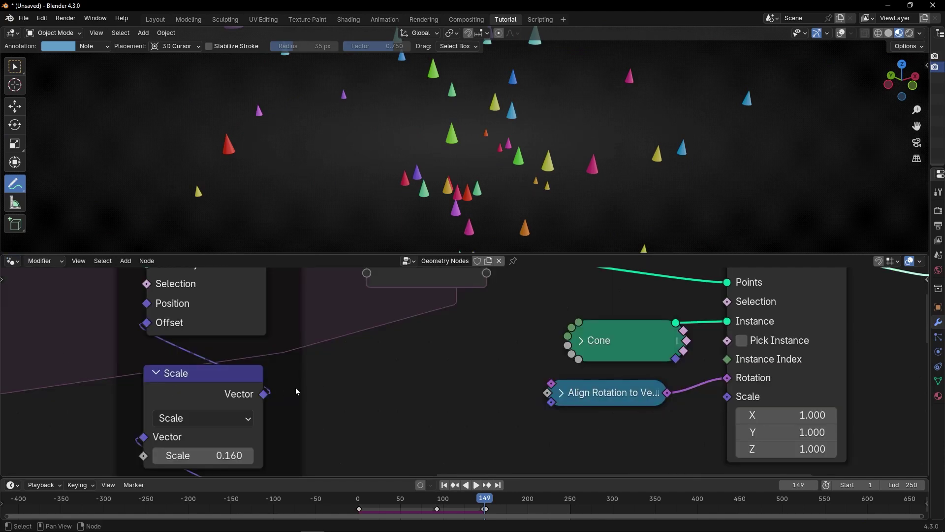
scroll(510, 379, "down", 4)
scroll(470, 211, "down", 3)
middle_click_drag(470, 212, 464, 197)
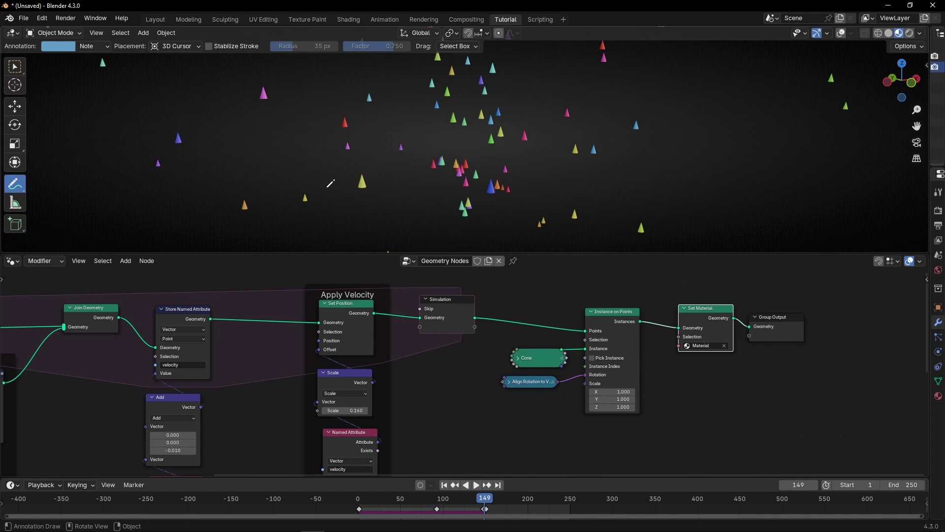
scroll(465, 372, "up", 3)
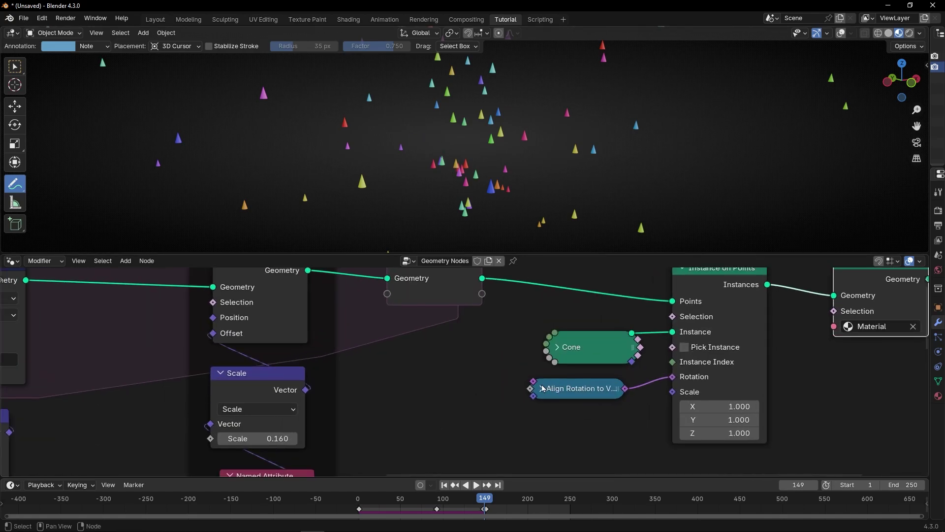
left_click(542, 389)
scroll(482, 391, "down", 2, "shift")
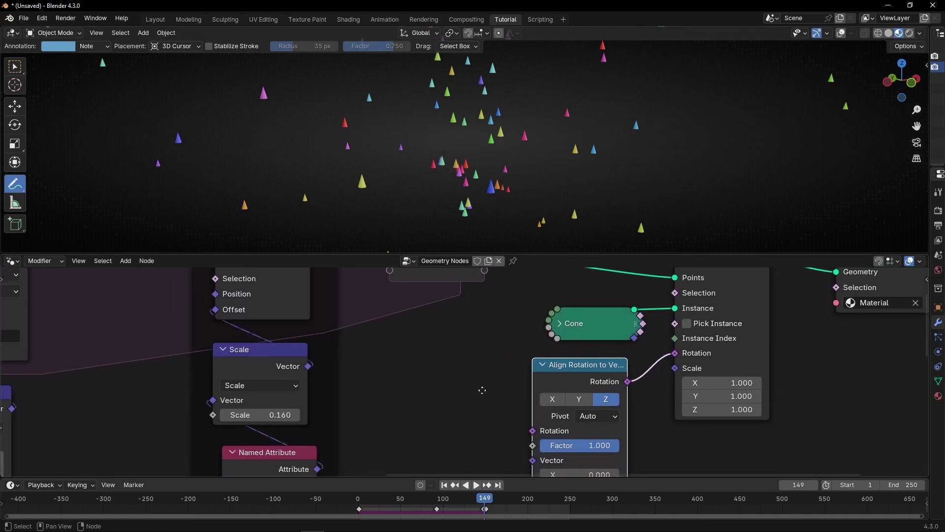
- Show the viewport overlays, sketch a curved arrow annotation along a particle's flight path, and erase the annotation
left_click(840, 36)
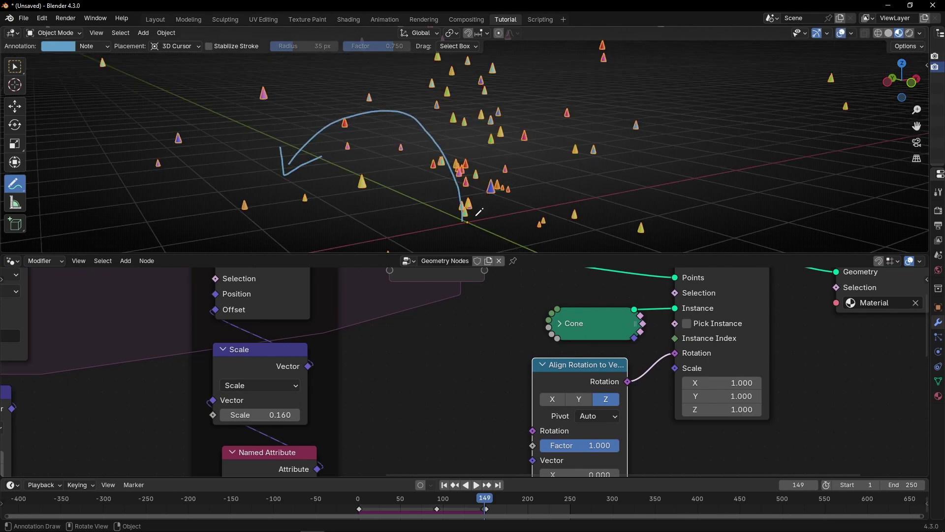
mouse_move(649, 144)
left_mouse_down("ctrl")
mouse_move(574, 101)
mouse_move(477, 175)
left_mouse_up("ctrl")
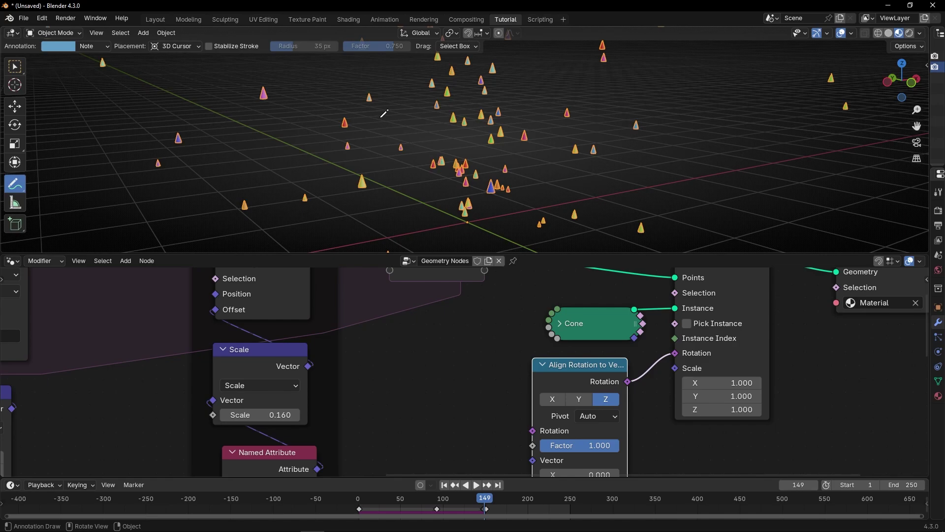
- Link the Apply Velocity Named Attribute's Attribute output to the Vector input of Align Rotation to Vector
scroll(354, 394, "down", 4)
middle_click_drag(355, 391, 362, 336)
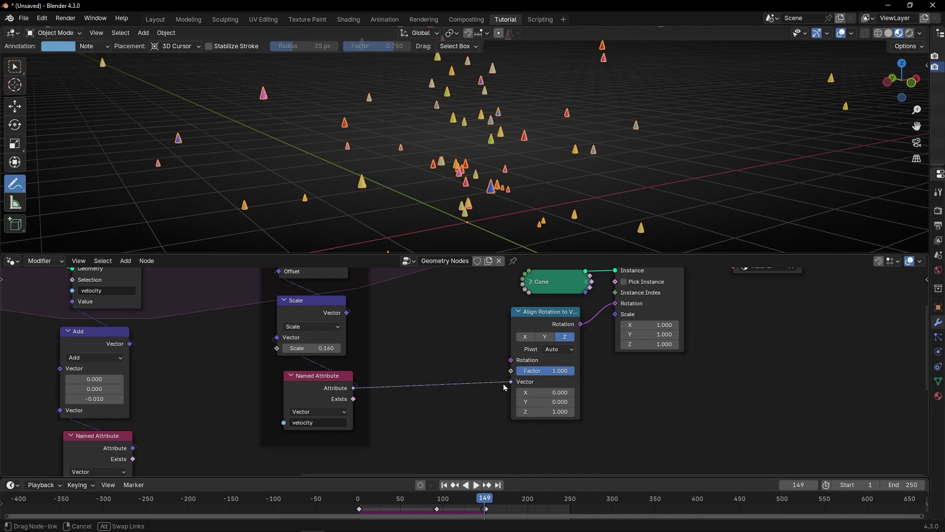
left_click_drag(505, 387, 505, 388)
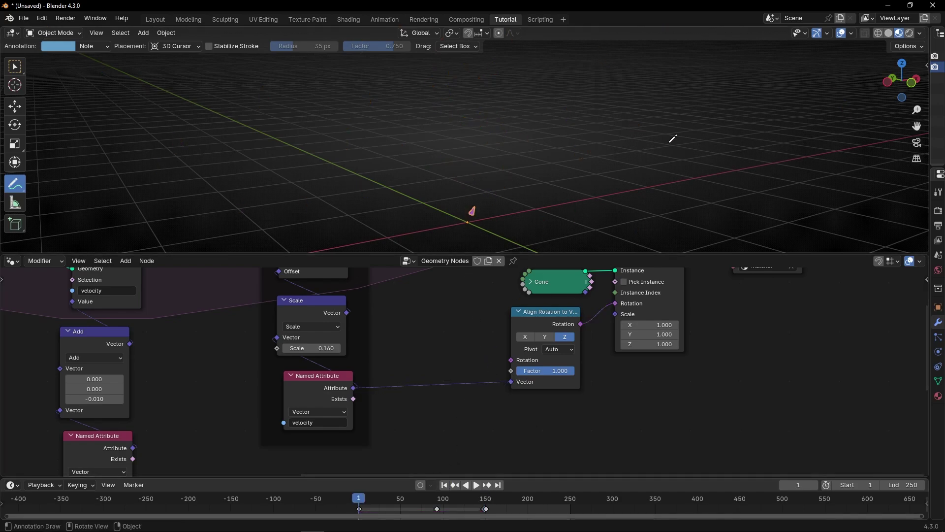
- Hide the viewport overlays, switch from the Annotate tool to Select Box, and hide the viewport's toolbar
left_click(842, 34)
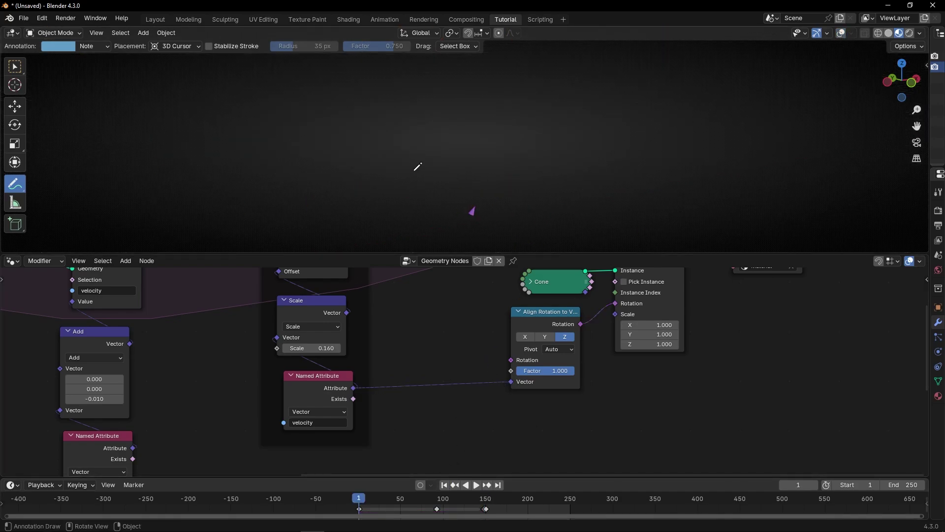
left_click(15, 67)
key("t")
- Set the Apply Velocity Scale node's factor to 0.040 while examining the playback of the aligned cones
key("ctrl+space")
scroll(532, 256, "up", 3)
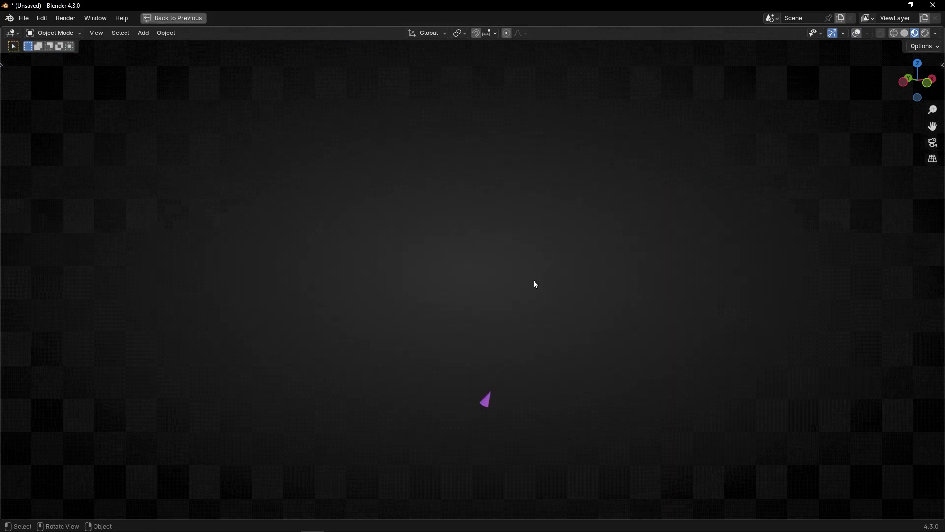
key("space")
mouse_move(533, 316)
middle_mouse_down()
mouse_move(639, 312)
mouse_move(518, 316)
middle_mouse_up()
key("ctrl+space")
scroll(464, 375, "up", 1)
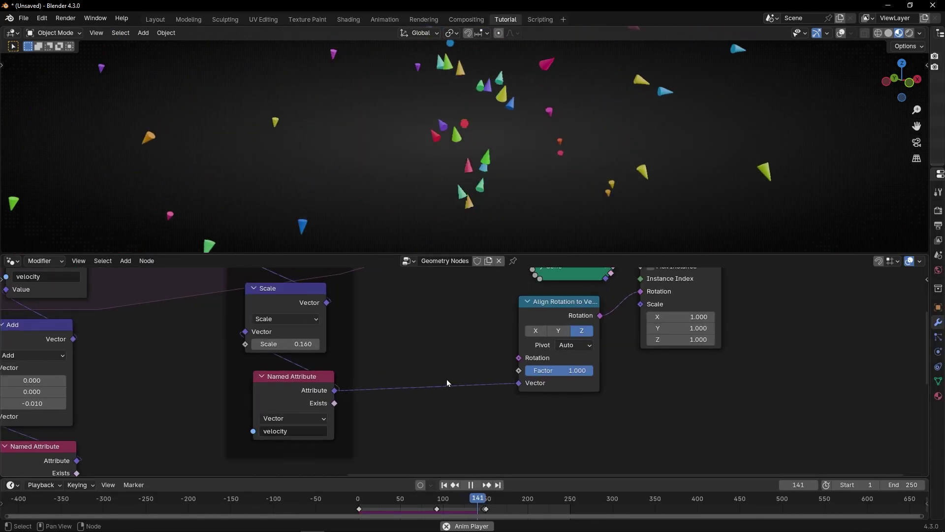
left_click_drag(315, 343, 249, 344)
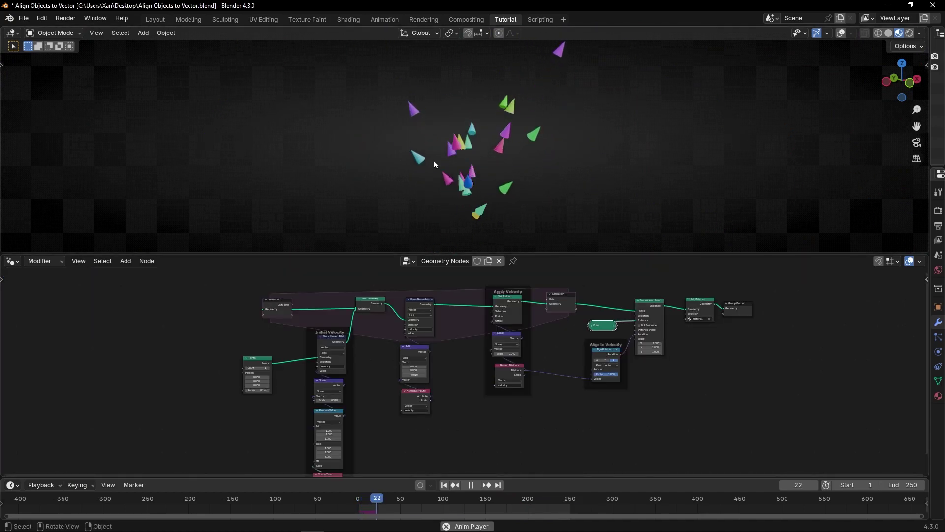
- Examine the playing cone fountain from several angles in the maximized viewport and look over the framed node groups
key("ctrl+space")
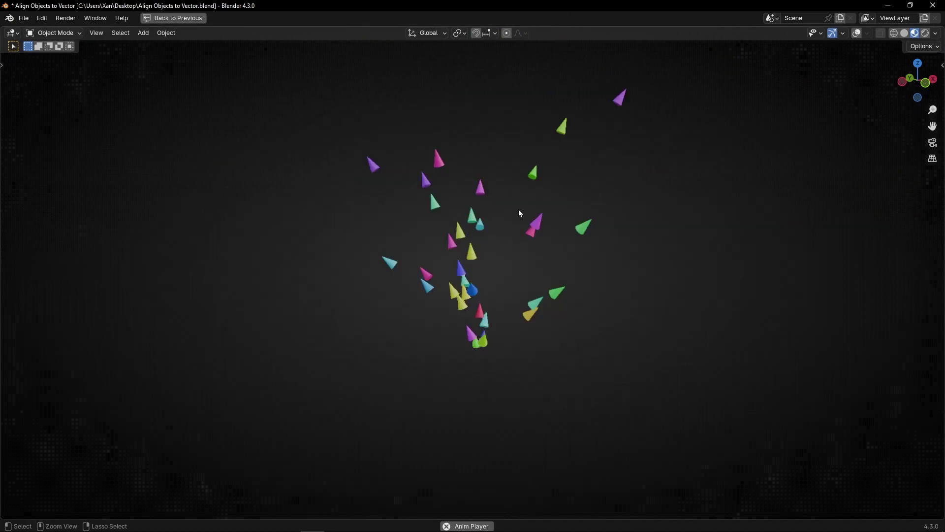
middle_click_drag(519, 238, 489, 314)
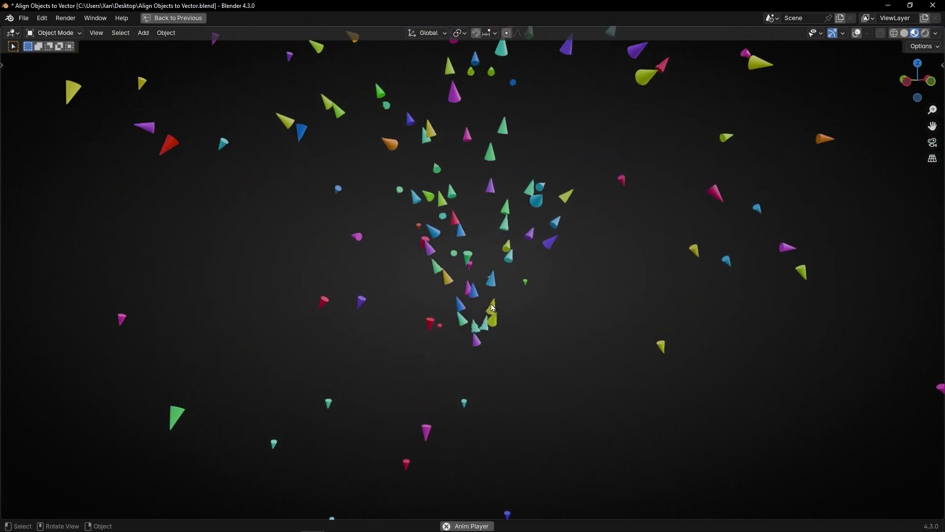
key("ctrl+space")
scroll(459, 377, "down", 2)
scroll(460, 377, "up", 2)
scroll(460, 380, "up", 3)
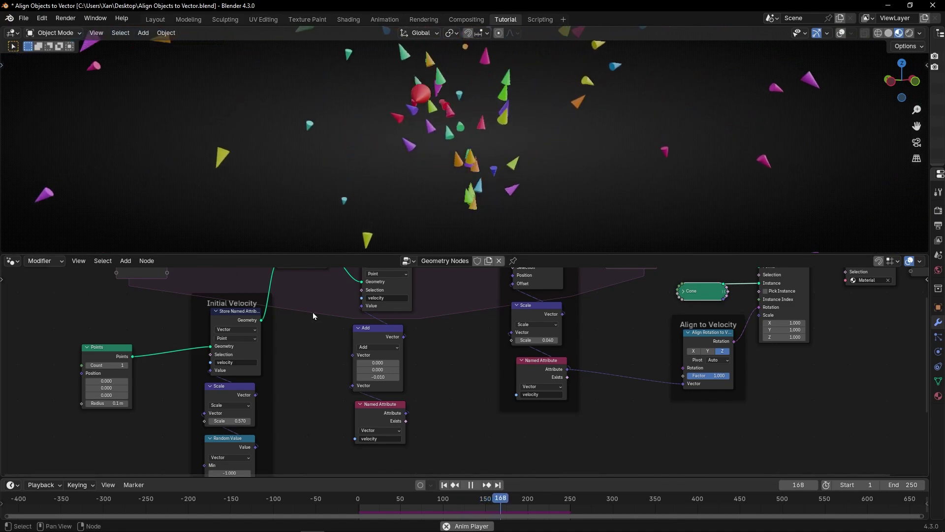
- Stop the playback, return to the first frame, save the file, and play the animation up to frame 33
key("space")
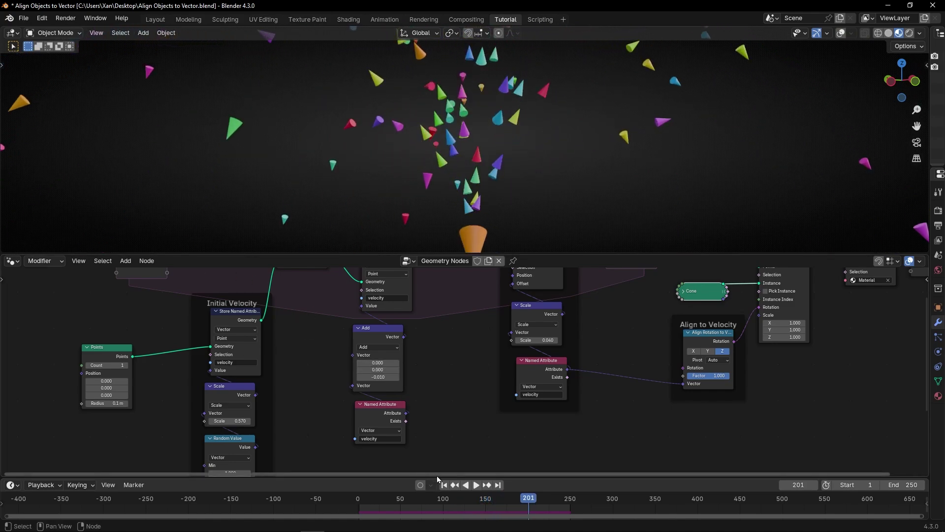
key("shift+Left")
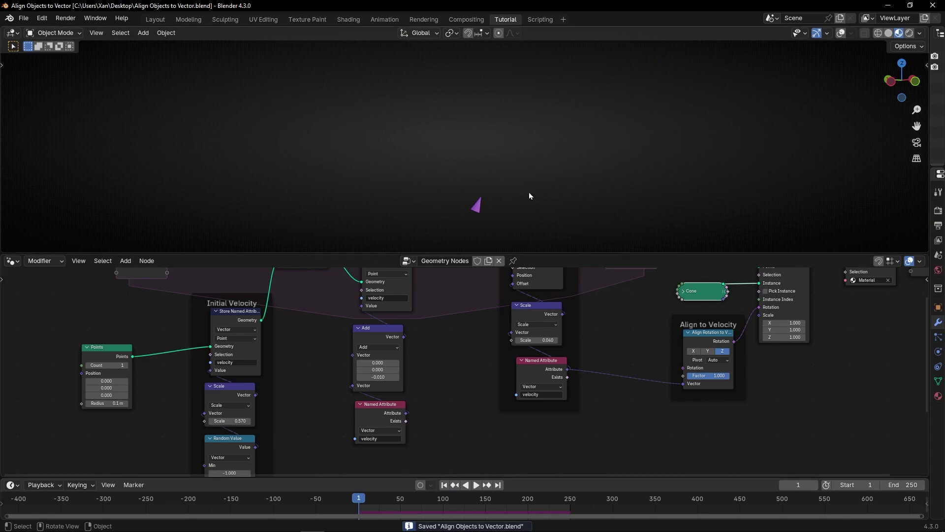
key("space")
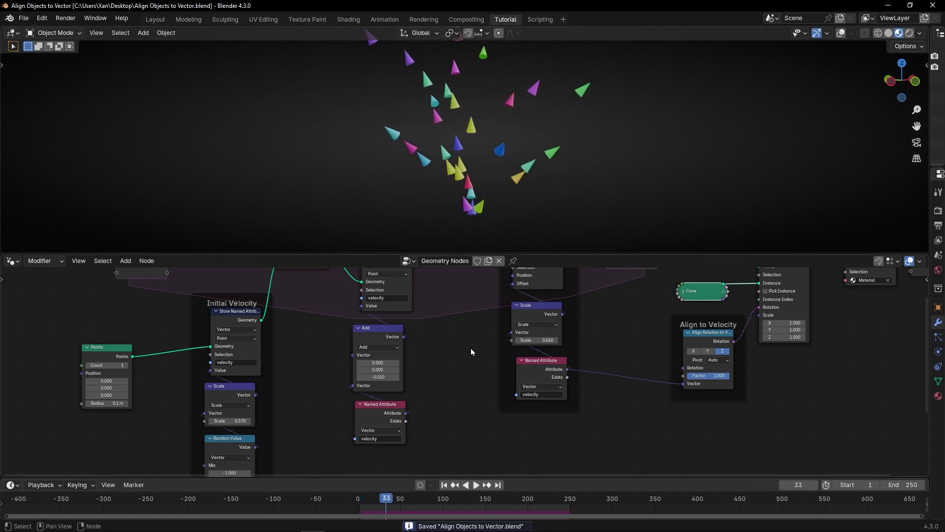
- Remove the Initial Velocity frame with all its nodes, keeping Points linked directly to Join Geometry
key("ctrl+space")
middle_click_drag(353, 330, 442, 307)
left_click_drag(291, 178, 392, 456)
key("x")
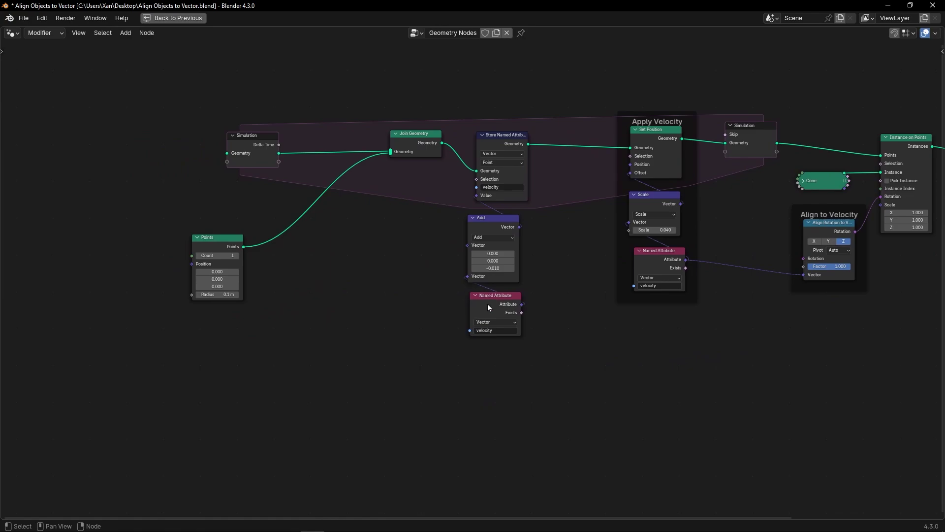
- Add a Noise Texture node and dissolve the Add and Named Attribute nodes that feed Store Named Attribute's Value
scroll(505, 303, "up", 2)
middle_click_drag(547, 304, 577, 336)
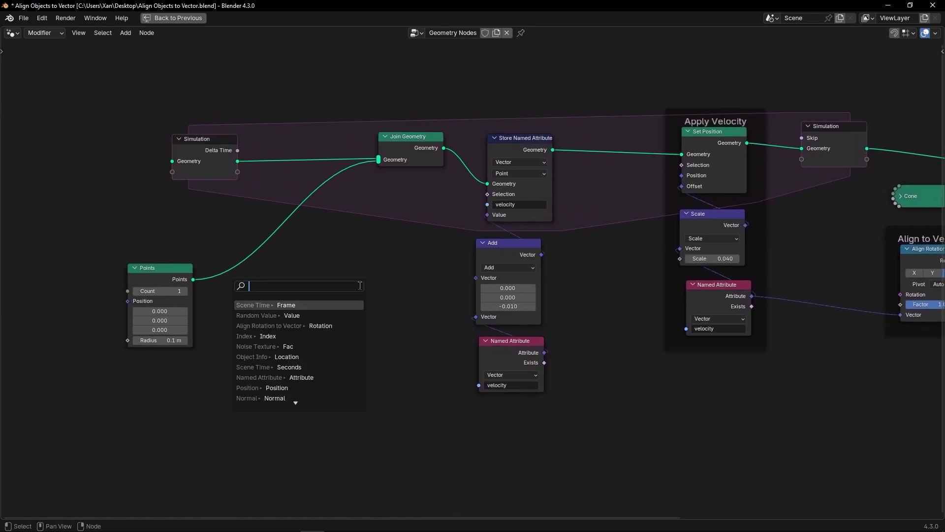
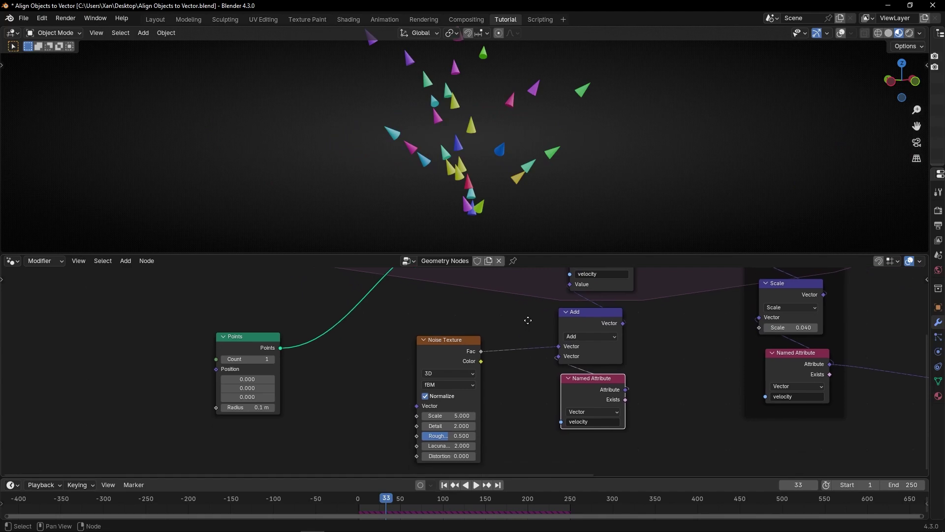
left_click(597, 312, "ctrl")
key("ctrl+x")
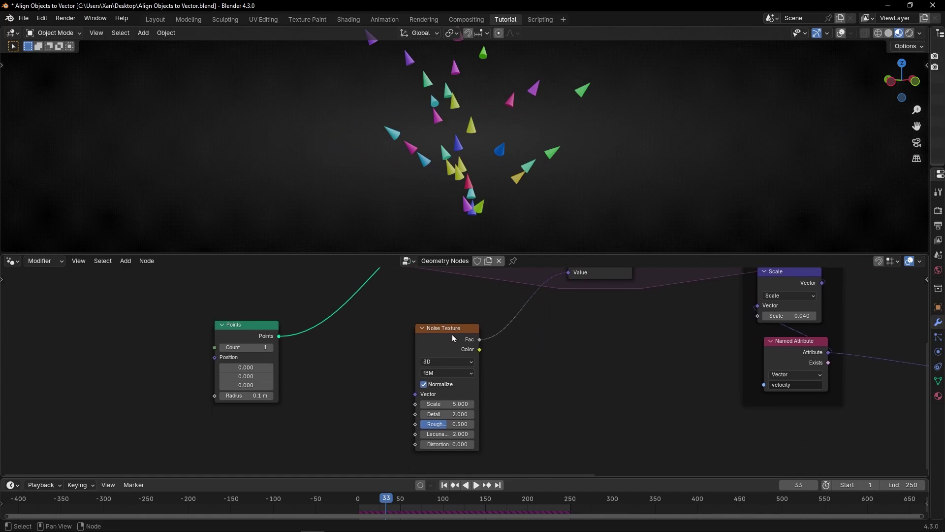
- Move the Noise Texture node directly beneath the Store Named Attribute node in the simulation zone
left_click_drag(454, 338, 569, 322)
middle_click_drag(635, 329, 573, 383)
middle_click_drag(573, 382, 573, 375, "ctrl")
key("ctrl+space")
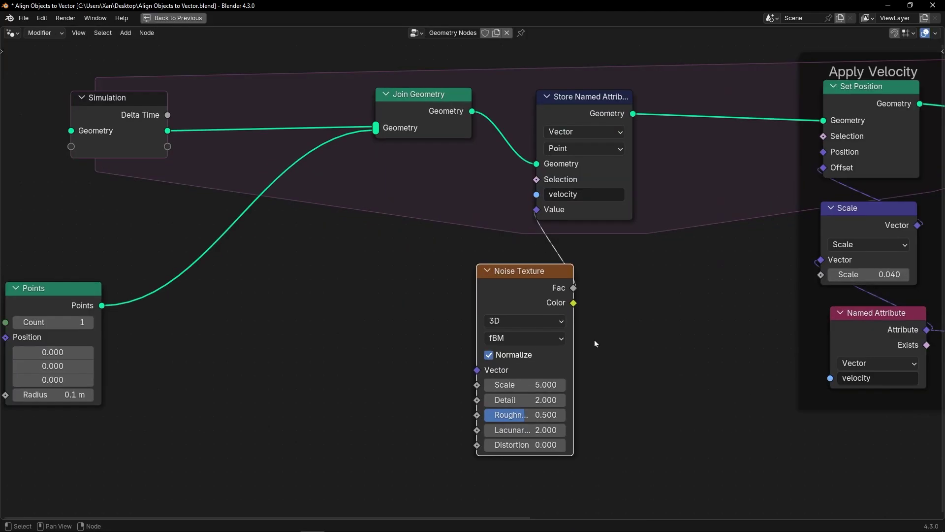
- Link the Noise Texture's Color output to Store Named Attribute's Value and examine the playing particle stream from another angle
scroll(595, 340, "up", 2)
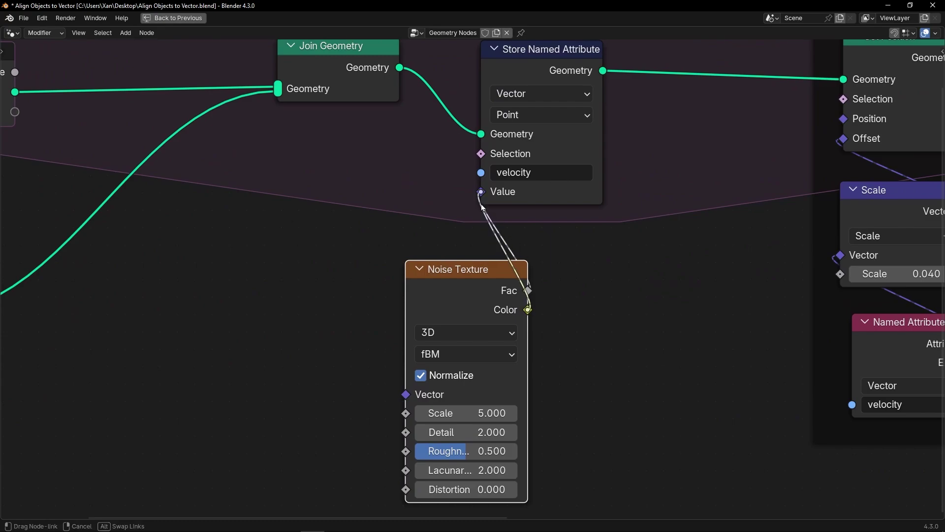
left_click_drag(482, 204, 482, 199)
left_click_drag(448, 281, 377, 234)
key("ctrl+space")
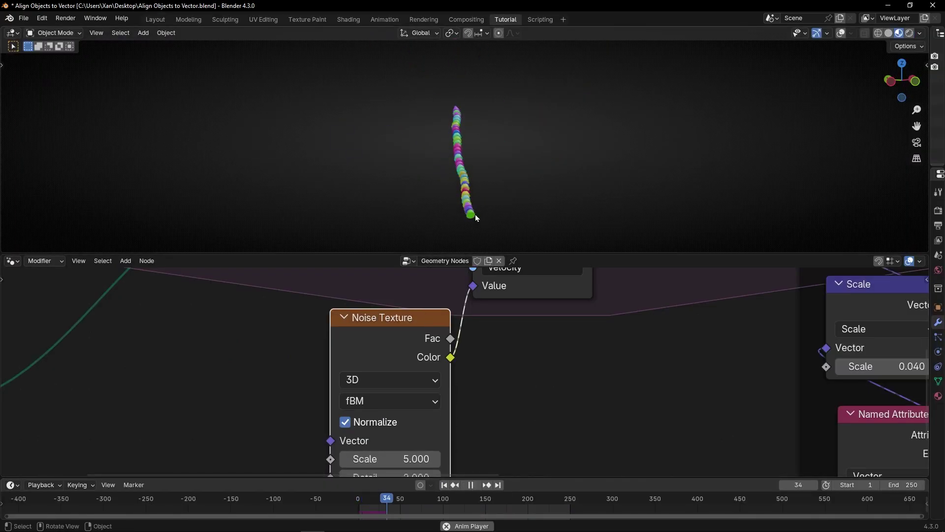
middle_click_drag(465, 156, 515, 129)
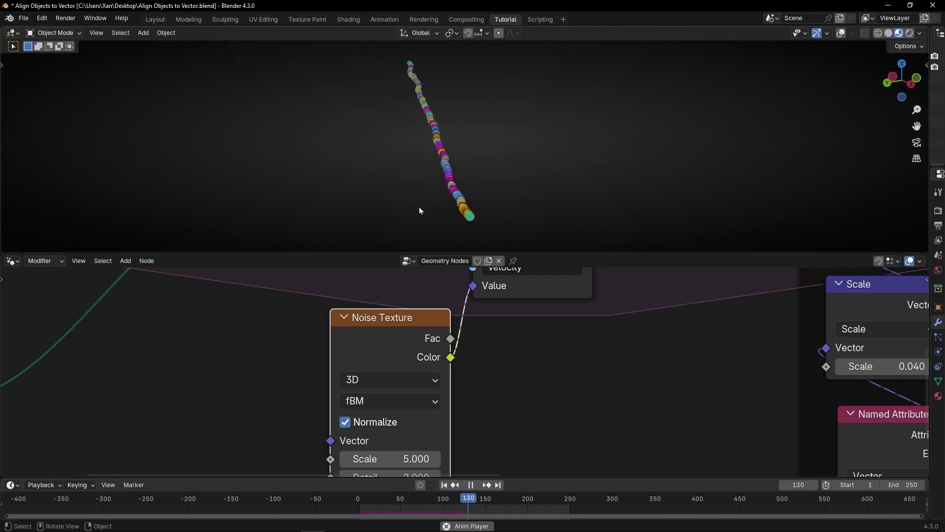
- Pause playback, move the Points node closer, and feed a new Index node into the Noise Texture's Vector input
scroll(283, 385, "down", 3)
middle_click_drag(293, 377, 365, 355)
scroll(428, 391, "up", 1)
key("space")
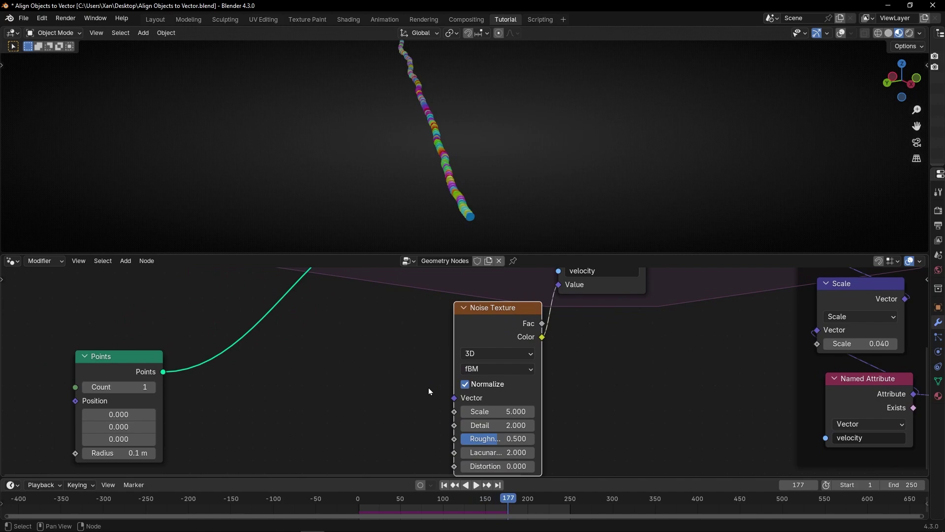
left_click_drag(135, 372, 174, 347)
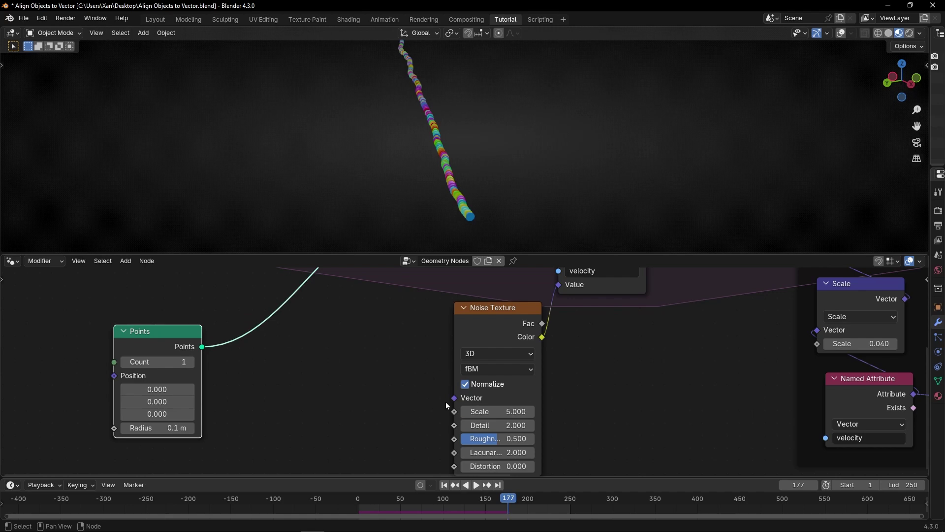
left_click_drag(408, 366, 405, 358)
type("ind")
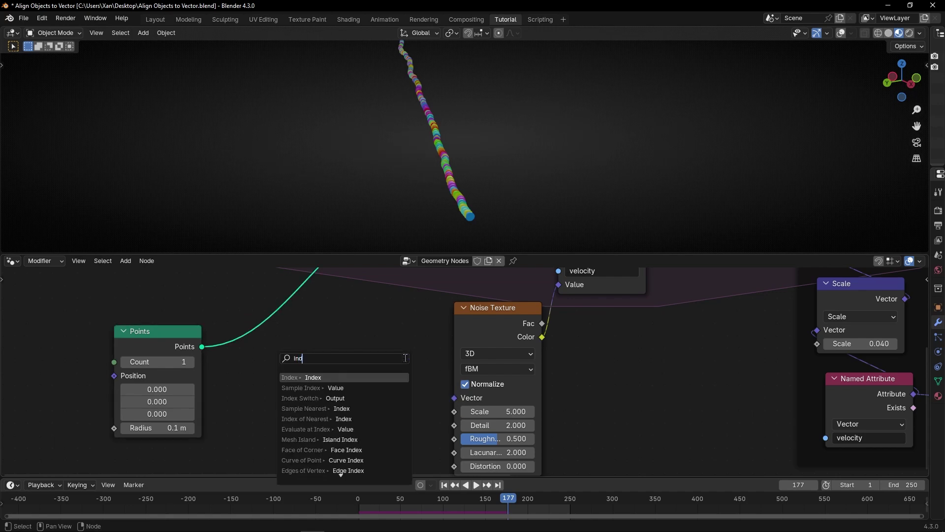
type("e")
key("Return")
- Replay the simulation from the first frame and examine the particle spread from another angle
left_click(444, 485)
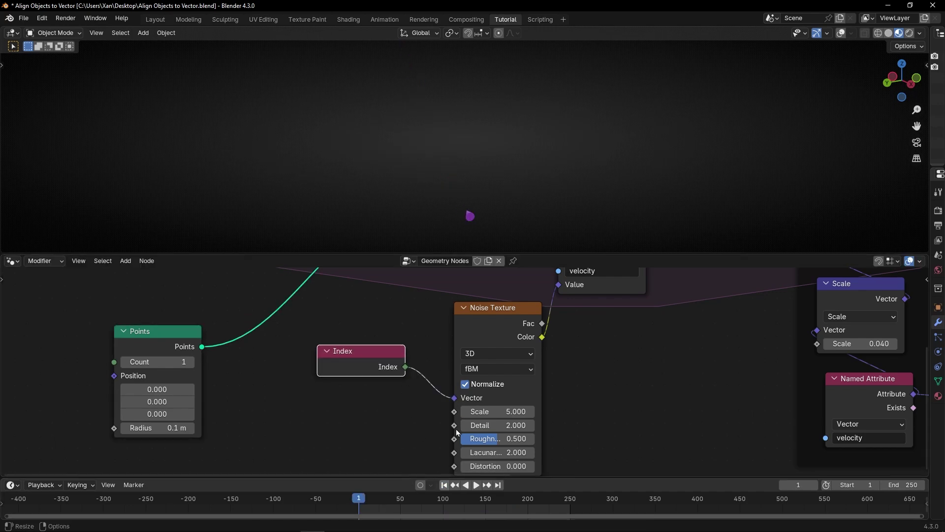
key("space")
middle_click_drag(418, 220, 443, 217)
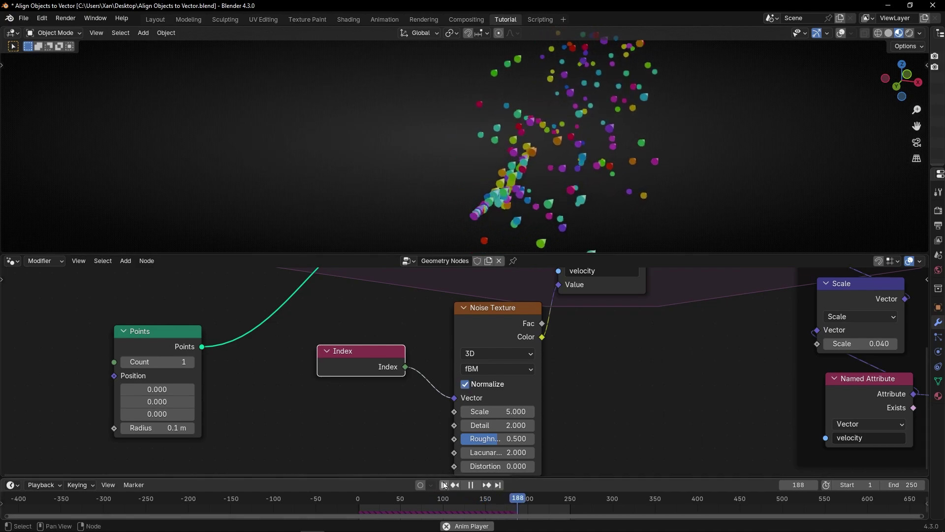
key("shift+Left")
- Shift the Index and Noise Texture nodes away from Store Named Attribute to clear space between them, and pause playback
left_click_drag(374, 369, 327, 363)
left_click_drag(467, 332, 391, 333)
key("space")
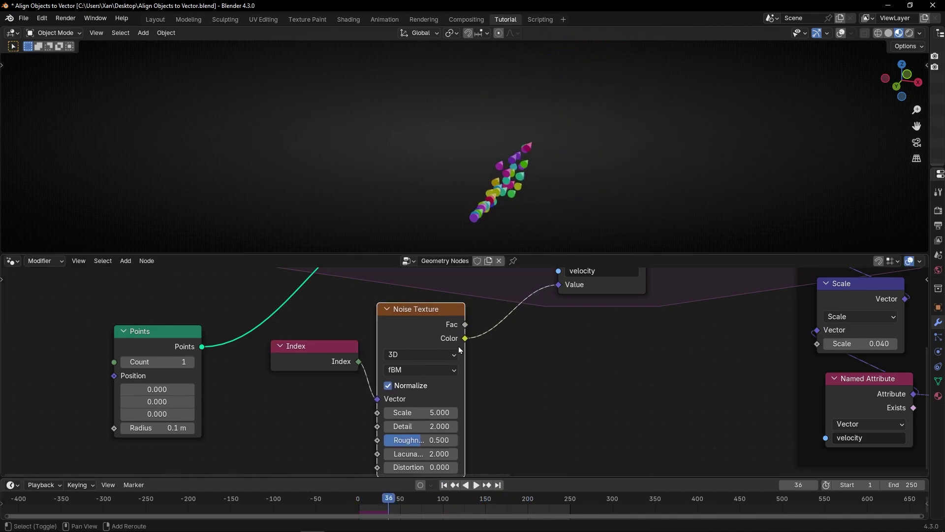
- Insert a Vector Math node set to Add between the Noise Texture's Color and Store Named Attribute's Value
key("shift+a")
type("vector ma")
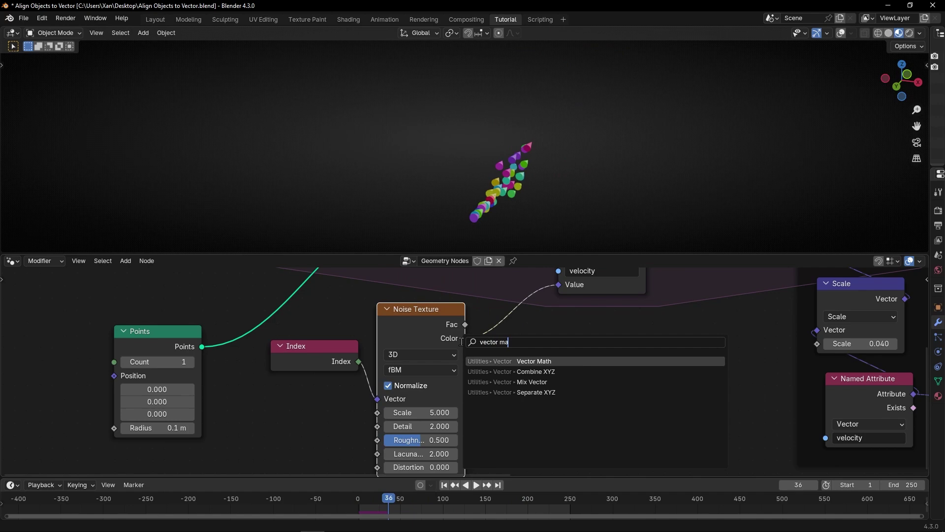
key("Return")
left_click(551, 347)
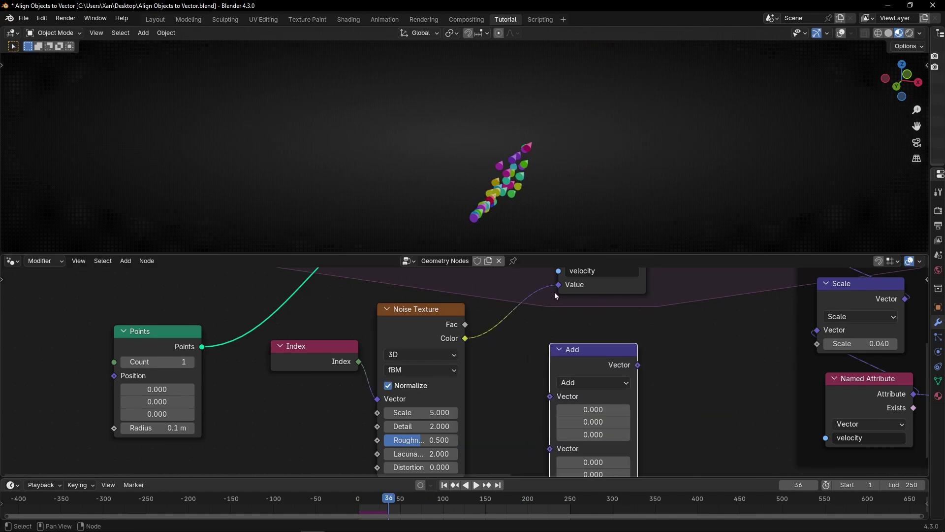
left_click_drag(558, 286, 492, 338)
left_click_drag(560, 308, 550, 293)
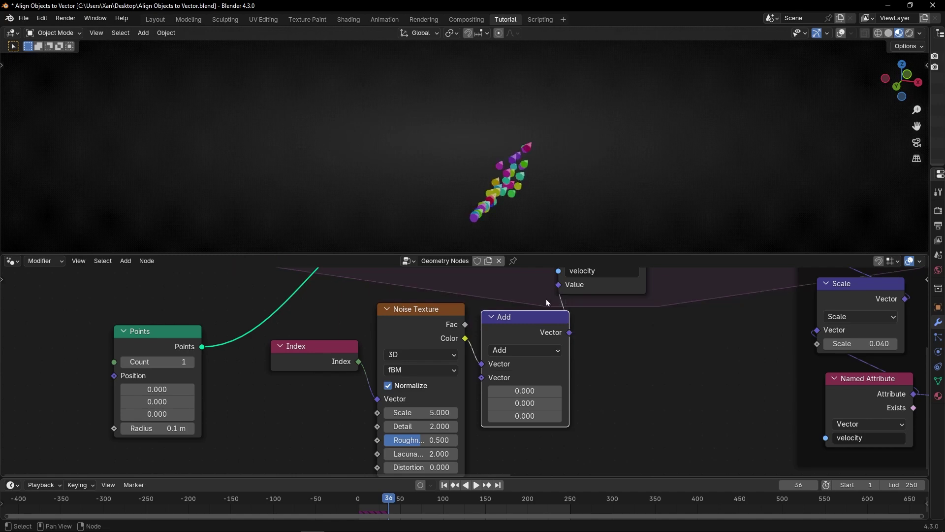
- Set the Add node's second vector to -0.5 on all three axes and view the playing particles from another side
left_click_drag(523, 323, 516, 308)
left_click_drag(435, 325, 428, 329)
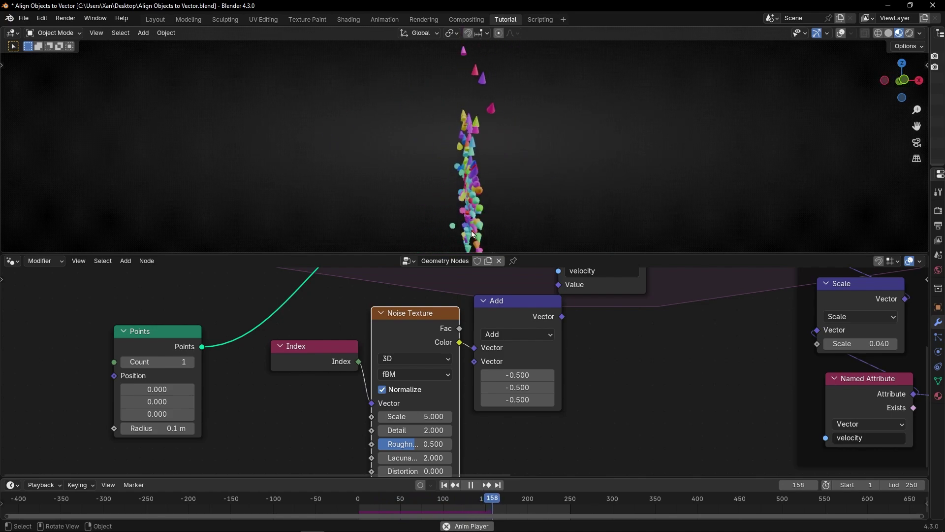
middle_click_drag(472, 234, 522, 231)
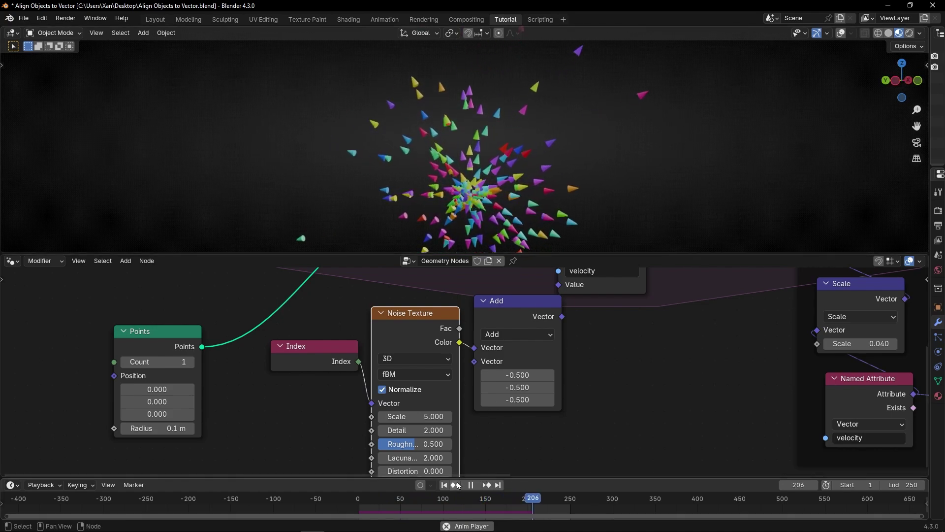
- Set the factor of the velocity Scale node to 0.380 and replay the simulation from the start
scroll(598, 361, "down", 2)
middle_click_drag(597, 361, 517, 373)
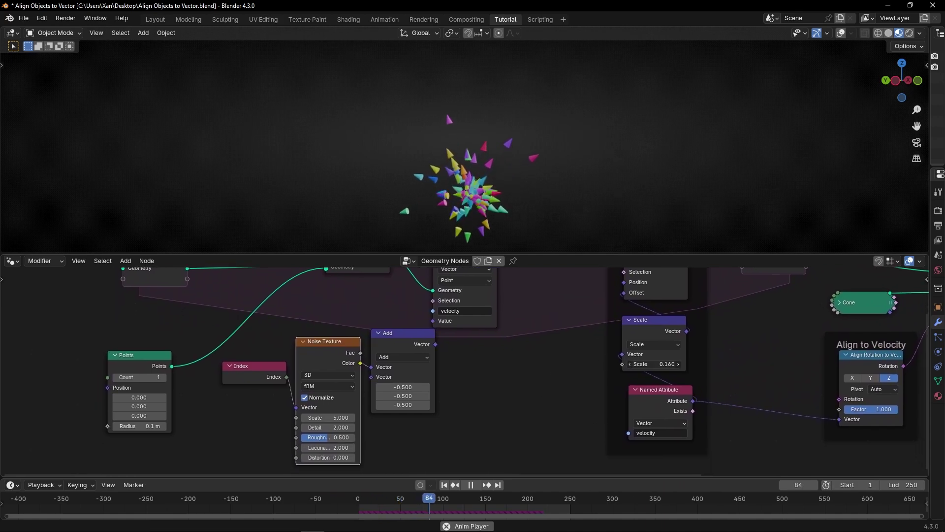
left_click_drag(654, 364, 658, 364)
left_click(445, 485)
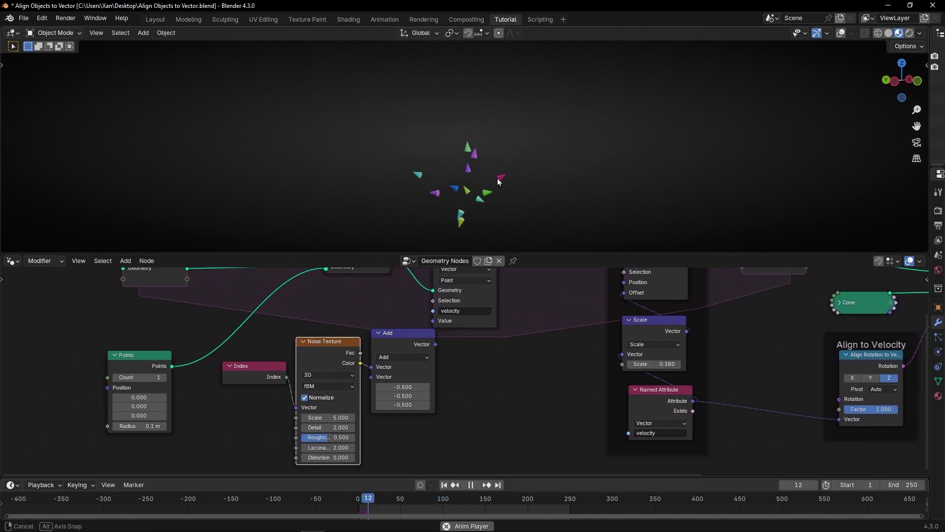
scroll(388, 386, "up", 3)
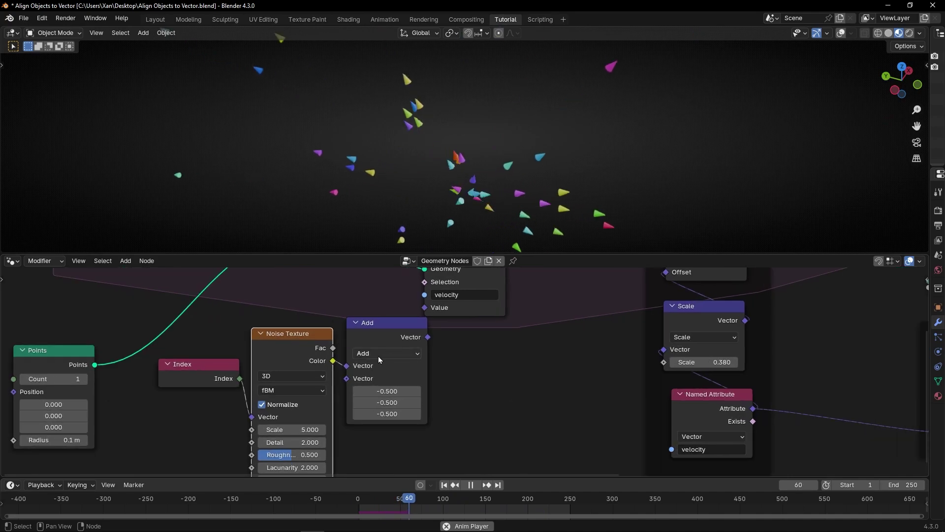
- Set the Noise Texture's Detail, Roughness and Lacunarity to 0 and its Scale to 3, spacing out the neighbouring nodes
left_click_drag(376, 323, 364, 311)
mouse_move(479, 294)
middle_mouse_down()
mouse_move(482, 356)
mouse_move(528, 314)
mouse_move(543, 355)
mouse_move(473, 306)
middle_mouse_up()
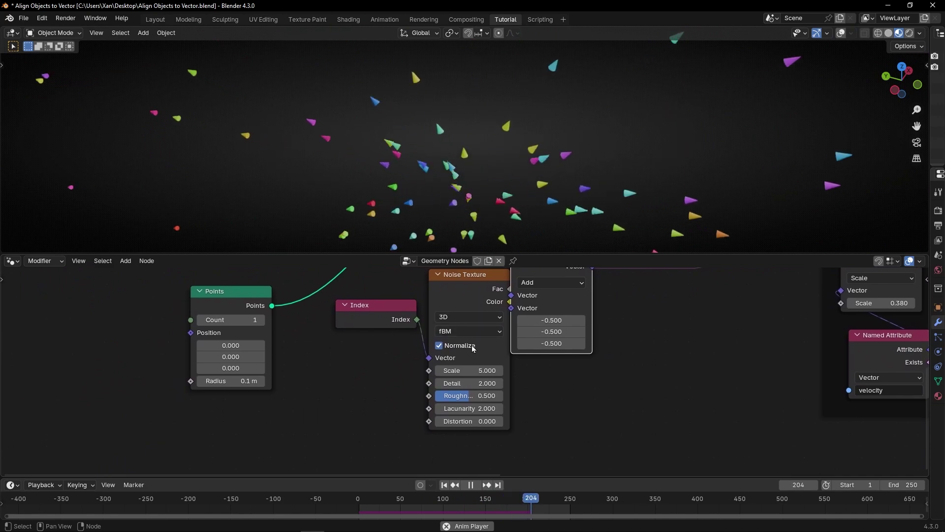
left_click_drag(389, 320, 373, 345)
middle_click_drag(628, 364, 568, 408)
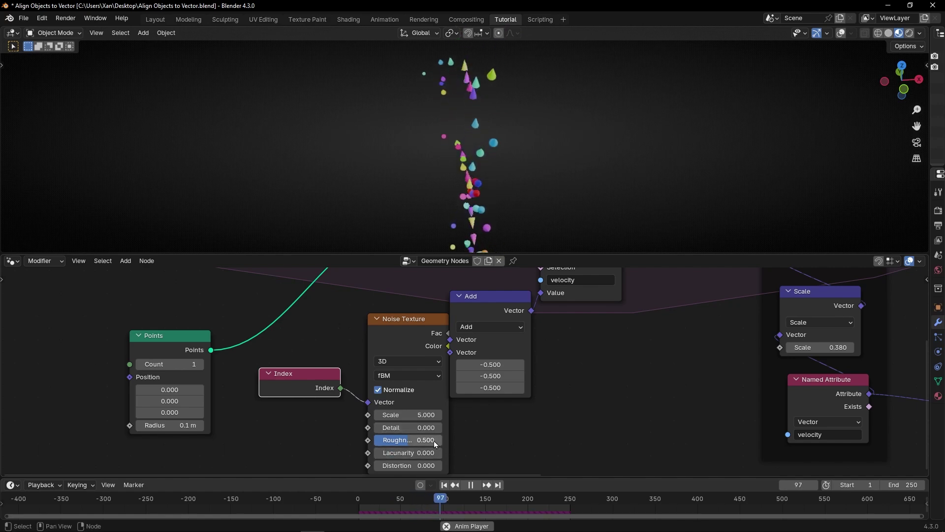
mouse_move(415, 417)
left_mouse_down()
mouse_move(399, 414)
mouse_move(428, 414)
left_mouse_up()
mouse_move(486, 318)
left_mouse_down()
mouse_move(517, 329)
mouse_move(493, 327)
left_mouse_up()
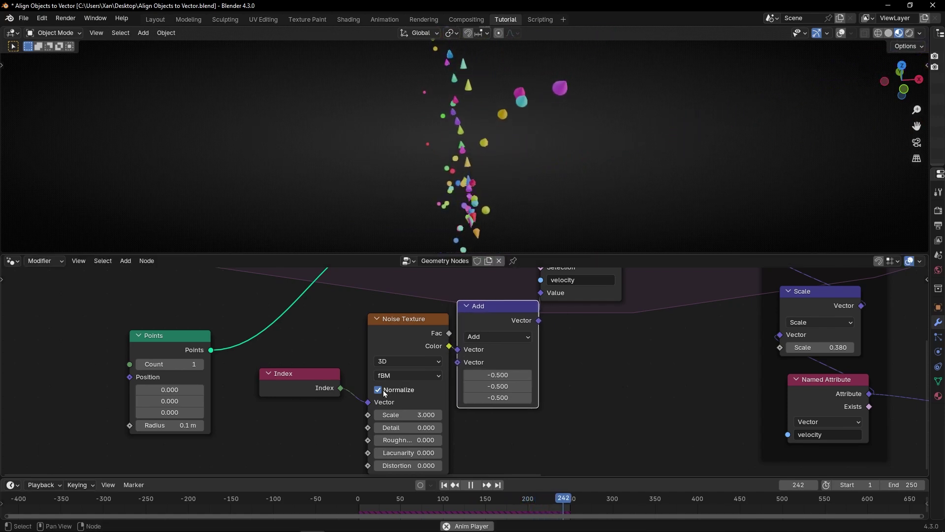
- Dissolve the Add node in favour of an unnormalized Noise Texture, and set the texture's Scale to 2.2
key("ctrl+x")
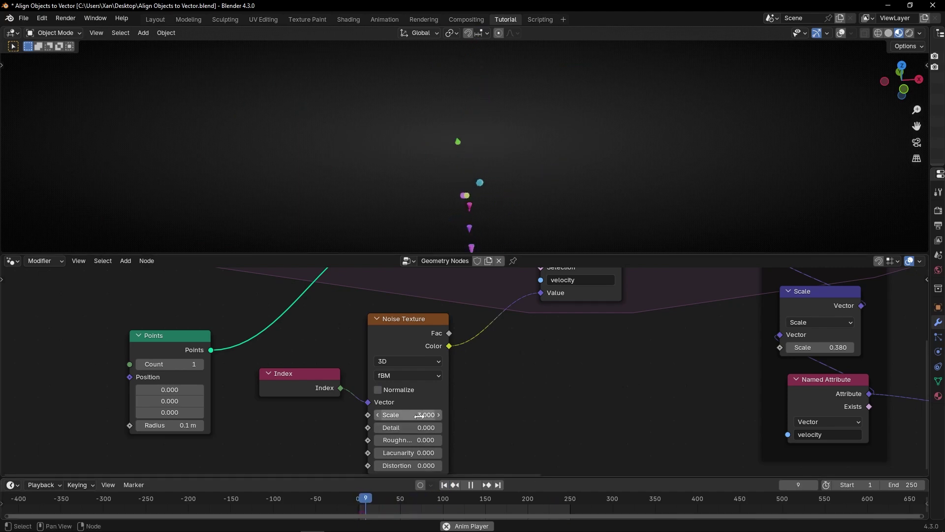
left_click_drag(409, 415, 399, 414)
key("space")
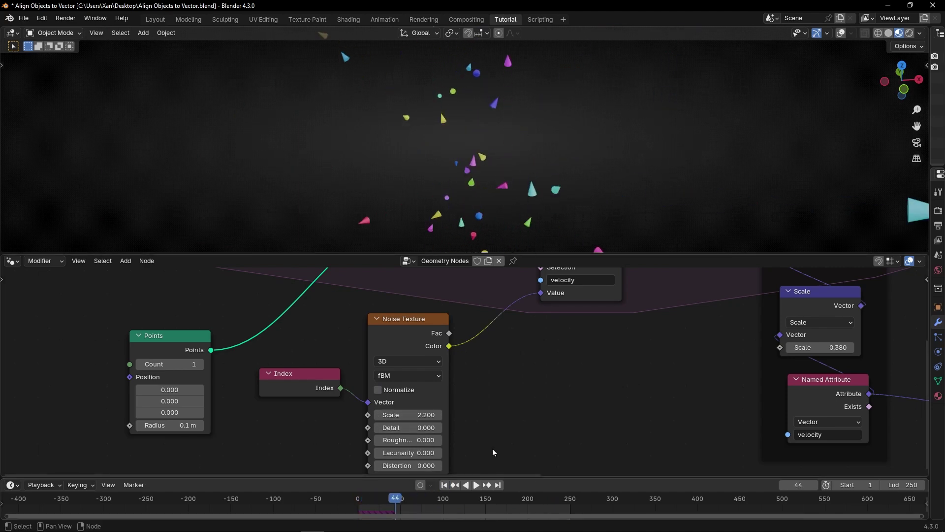
- Replay the simulation from other angles, comparing the particle spread with the Noise Texture's Normalize on and off
left_click(444, 485)
key("space")
middle_click_drag(479, 229, 461, 220)
middle_click_drag(517, 193, 501, 224)
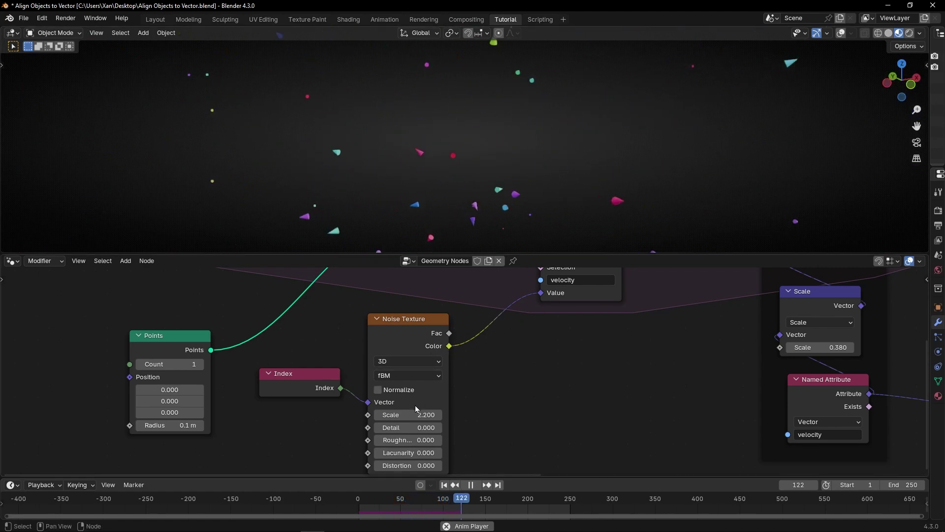
key("space")
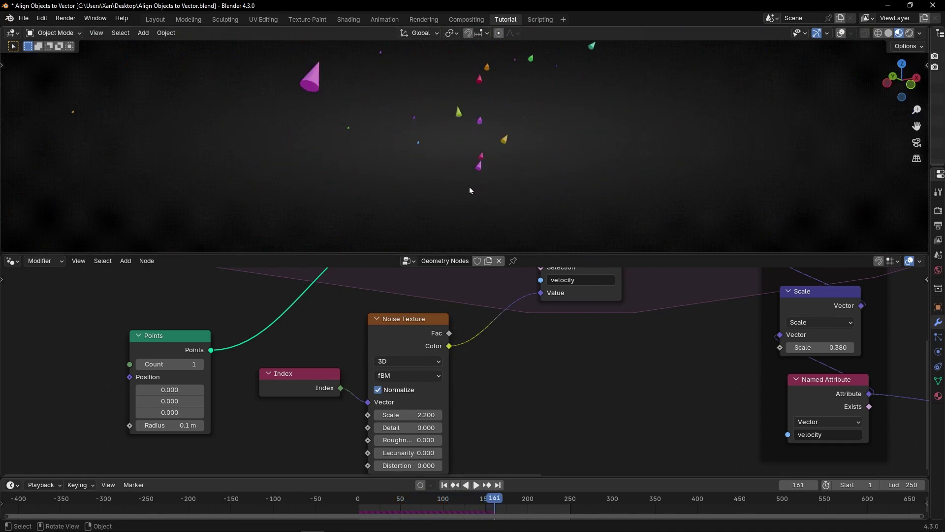
scroll(450, 374, "down", 3)
middle_click_drag(423, 358, 645, 334)
scroll(468, 389, "up", 3)
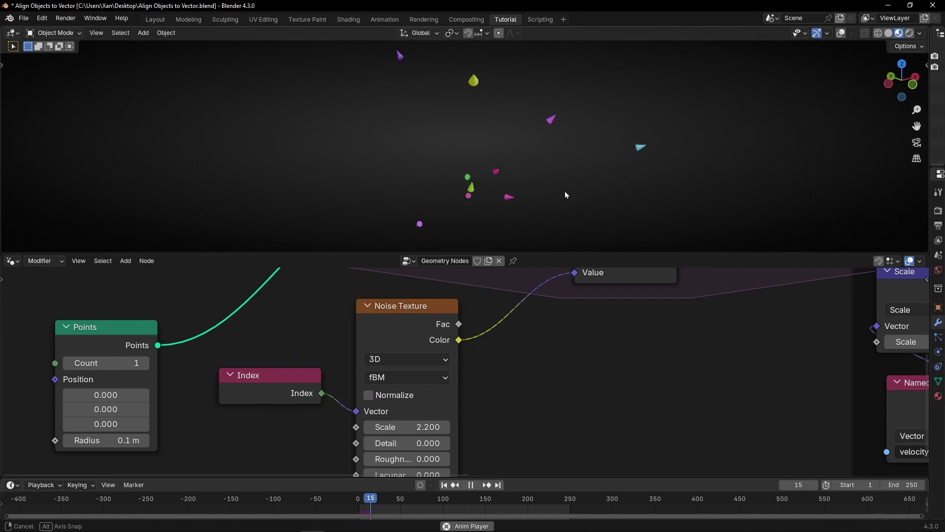
- Set the factor of the velocity Scale node to 0.090 and examine the playing particles in the maximized viewport
scroll(610, 386, "down", 5)
middle_click_drag(610, 386, 346, 388)
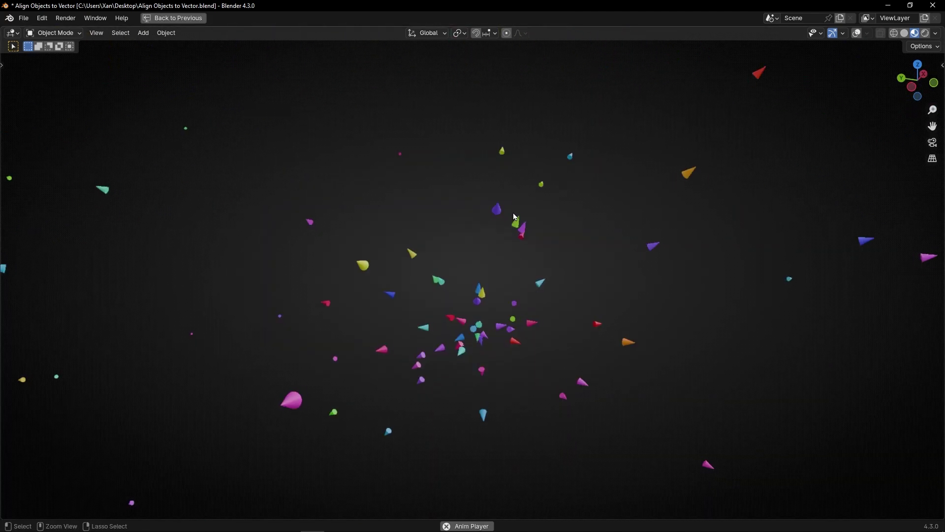
key("ctrl+space")
mouse_move(530, 274)
middle_mouse_down()
mouse_move(602, 229)
mouse_move(652, 262)
mouse_move(533, 279)
mouse_move(403, 251)
middle_mouse_up()
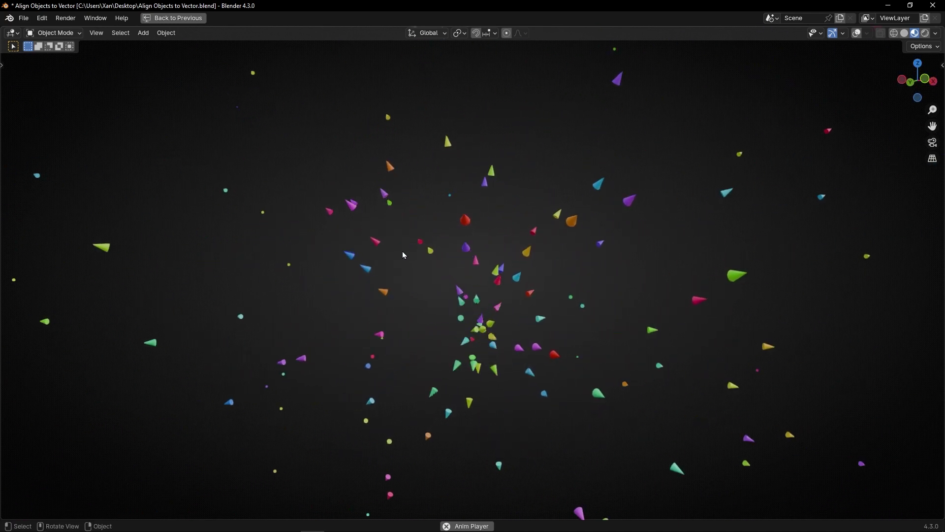
key("ctrl+space")
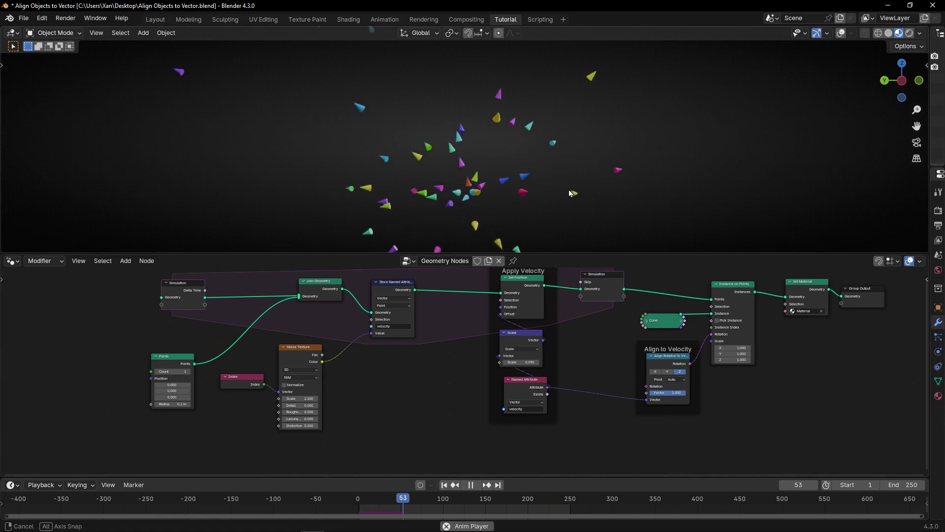
mouse_move(496, 206)
middle_mouse_down()
mouse_move(486, 201)
mouse_move(495, 200)
middle_mouse_up()
- Switch the Noise Texture to 4D and try different W values up to 3.6 during playback
scroll(473, 354, "up", 4)
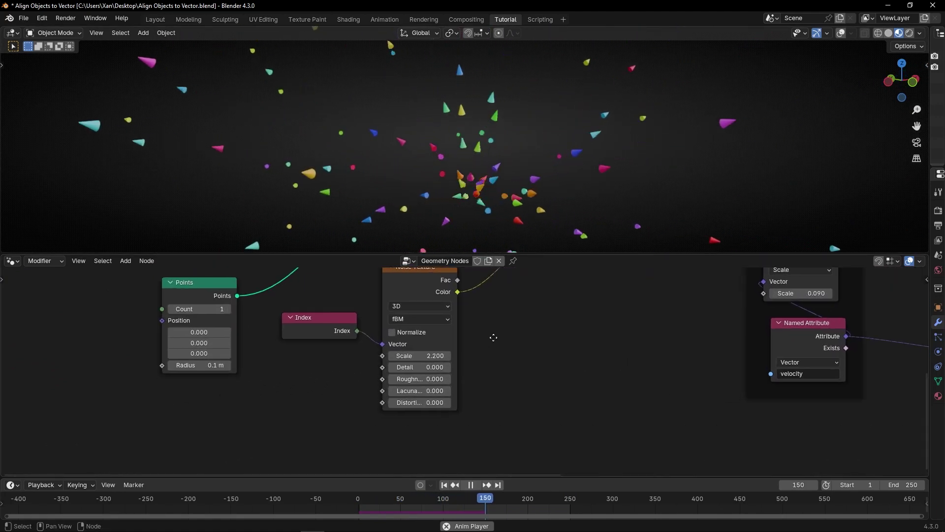
left_click(463, 299)
left_click(452, 345)
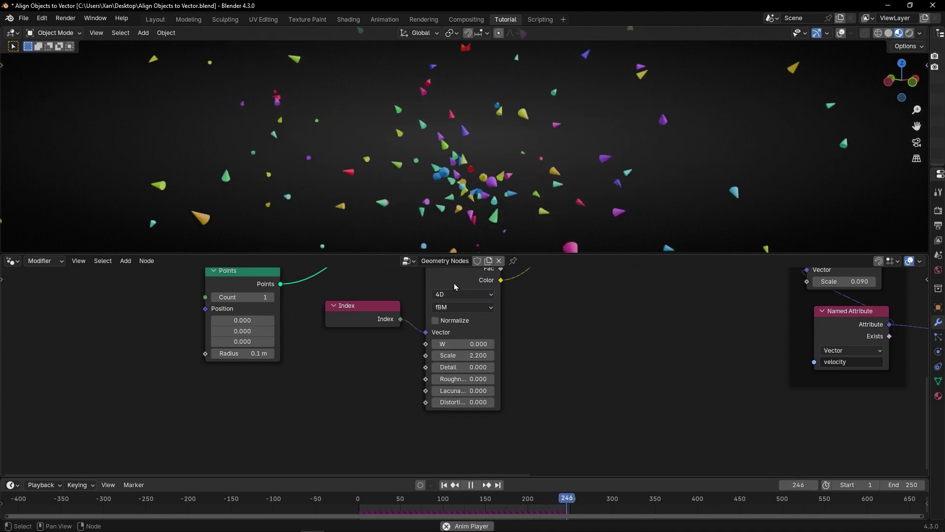
left_click_drag(460, 283, 479, 297)
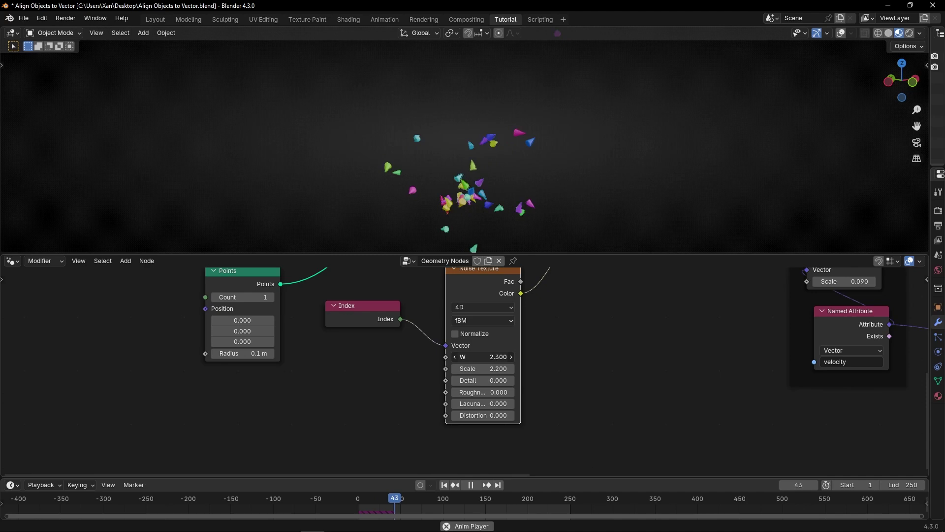
- Add a Scene Time node and link its Seconds output to the Noise Texture's W input
left_click_drag(446, 356, 351, 373)
type("sce")
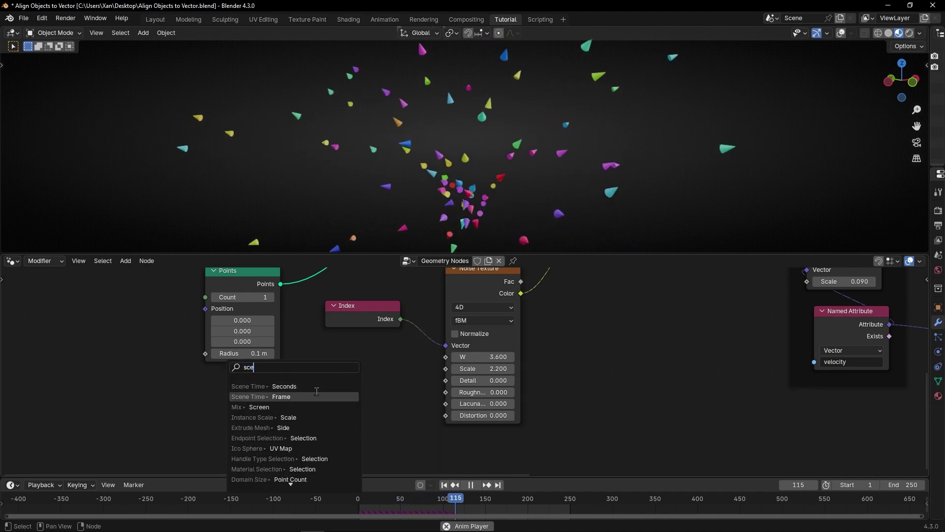
left_click(316, 393)
left_click(327, 380)
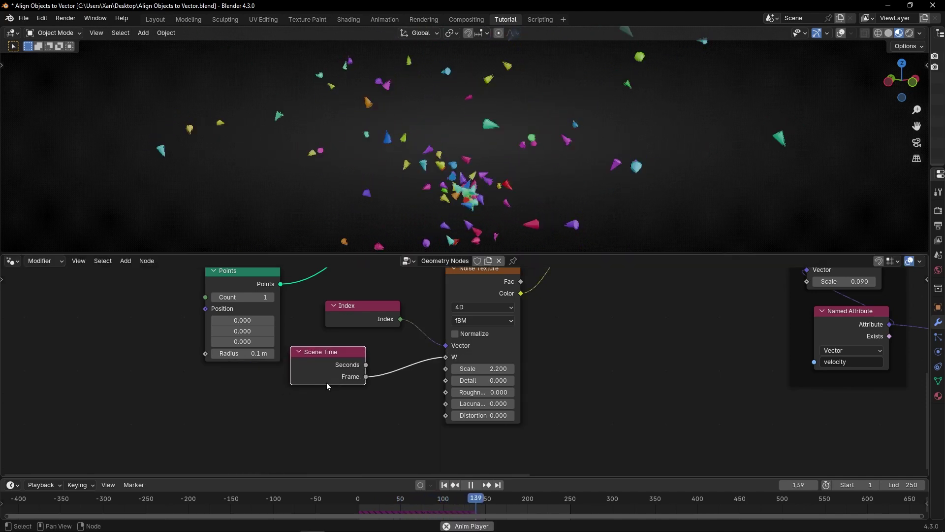
left_click_drag(366, 364, 302, 393)
left_click(303, 393)
- Insert a Math node that divides by 10 between Scene Time's Seconds and the Noise Texture's W
key("shift+a")
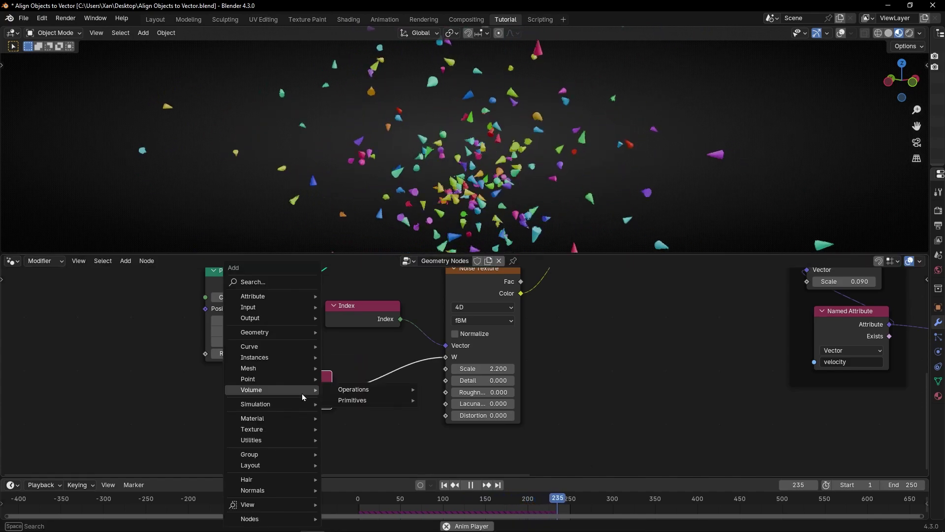
type("add")
key("Return")
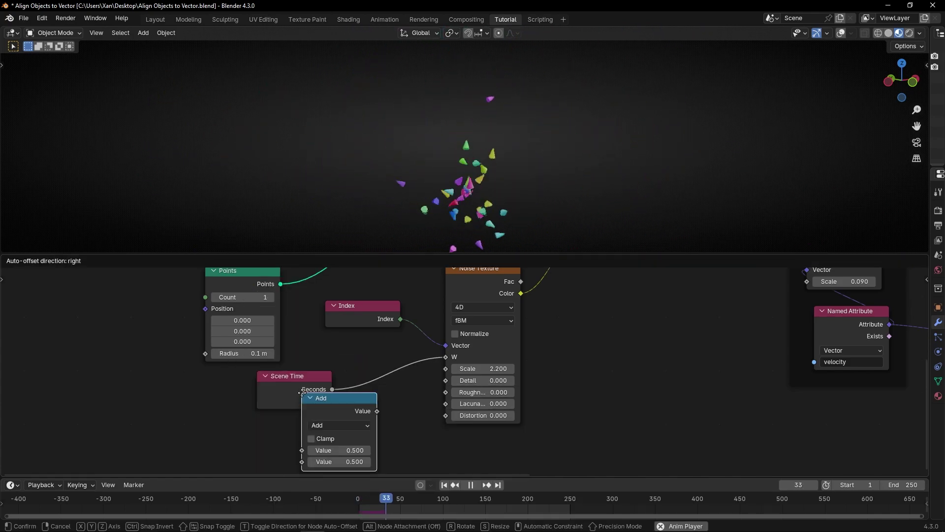
left_click(354, 352)
left_click(388, 384)
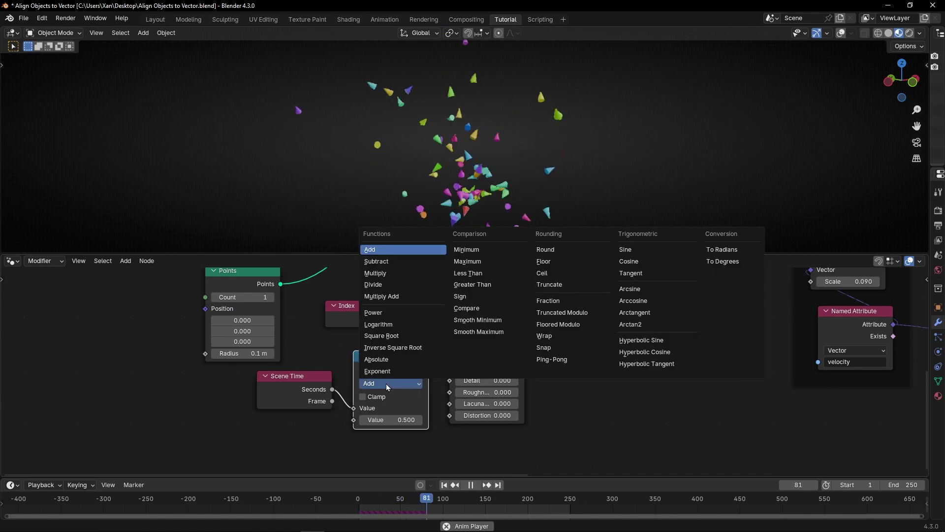
left_click(391, 284)
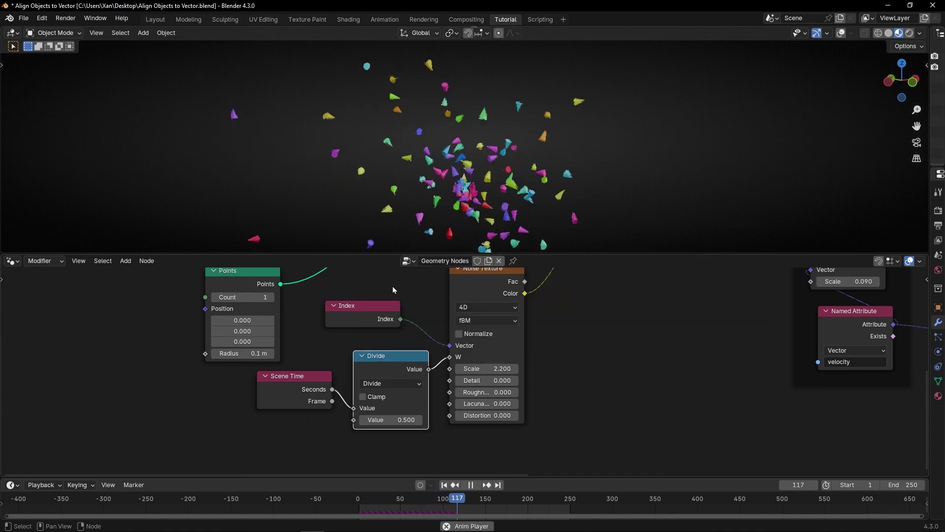
left_click(390, 419)
type("10")
key("Return")
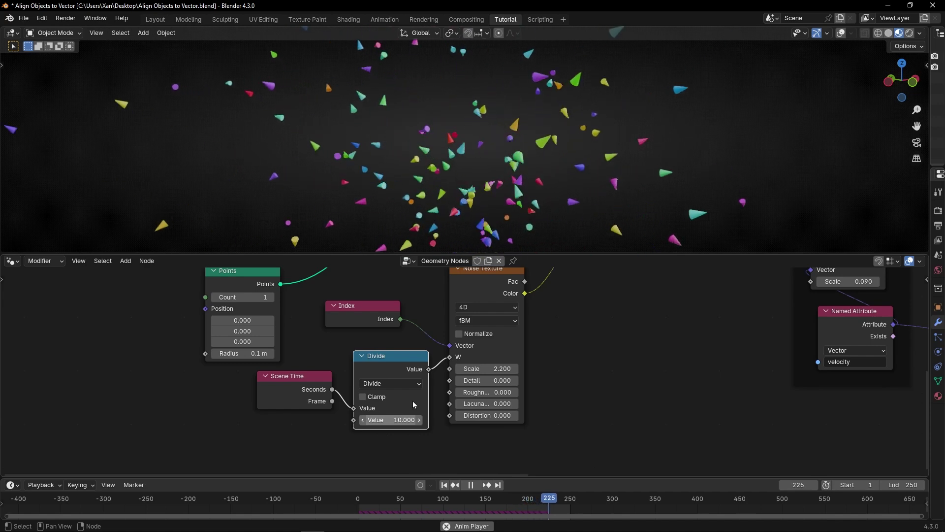
- Examine the playing cone particles from all sides in the maximized viewport
key("ctrl+space")
middle_click_drag(513, 348, 409, 350)
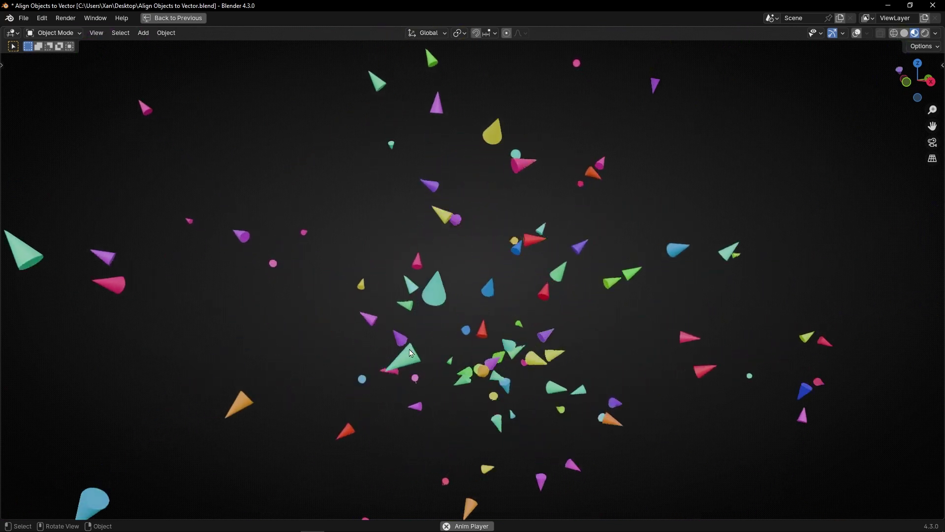
middle_click_drag(452, 340, 414, 335)
key("space")
middle_click_drag(495, 331, 420, 331)
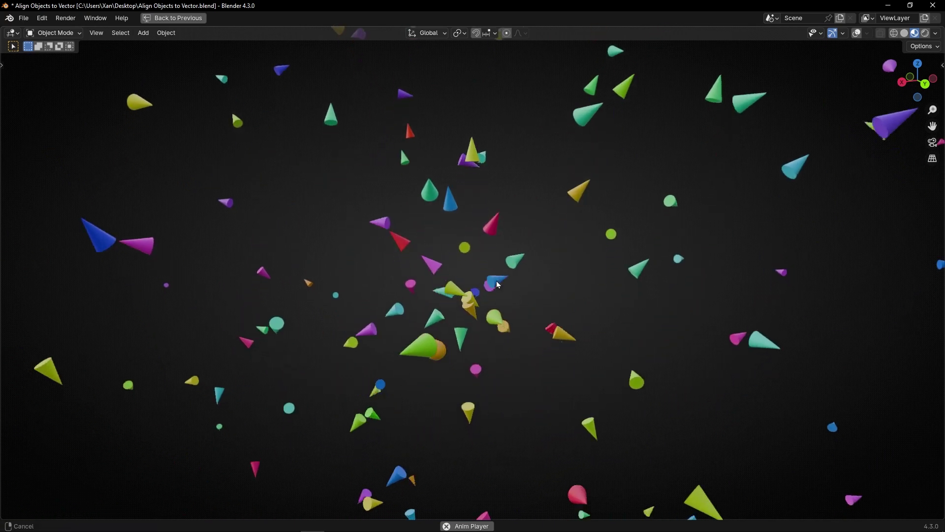